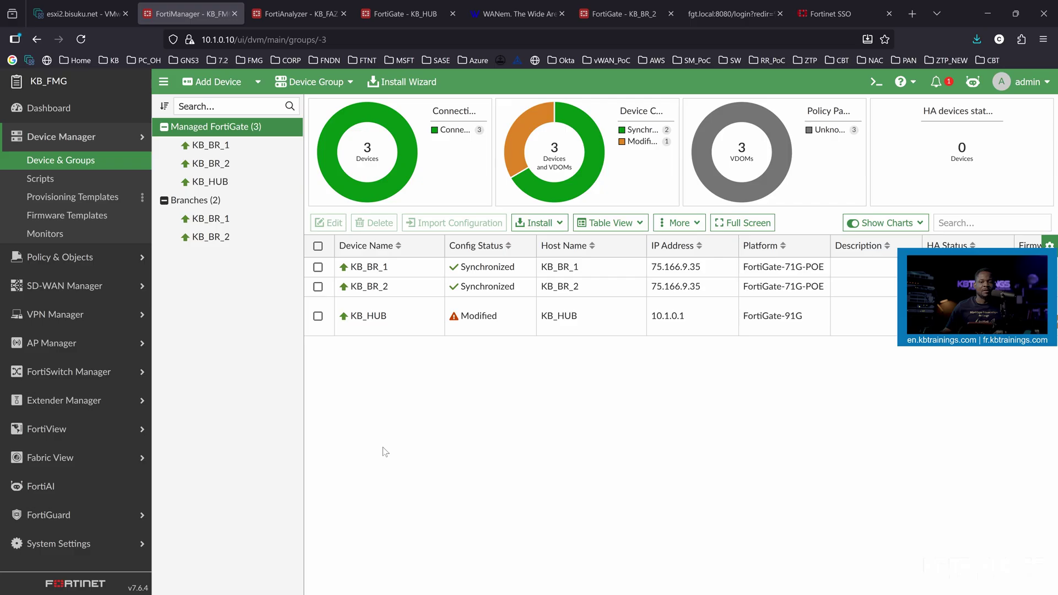
Switch to the network topology diagram and look over the data center devices and the SD-WAN links to the branches.
key("alt+Tab")
scroll(378, 337, "up", 3)
scroll(380, 337, "up", 3)
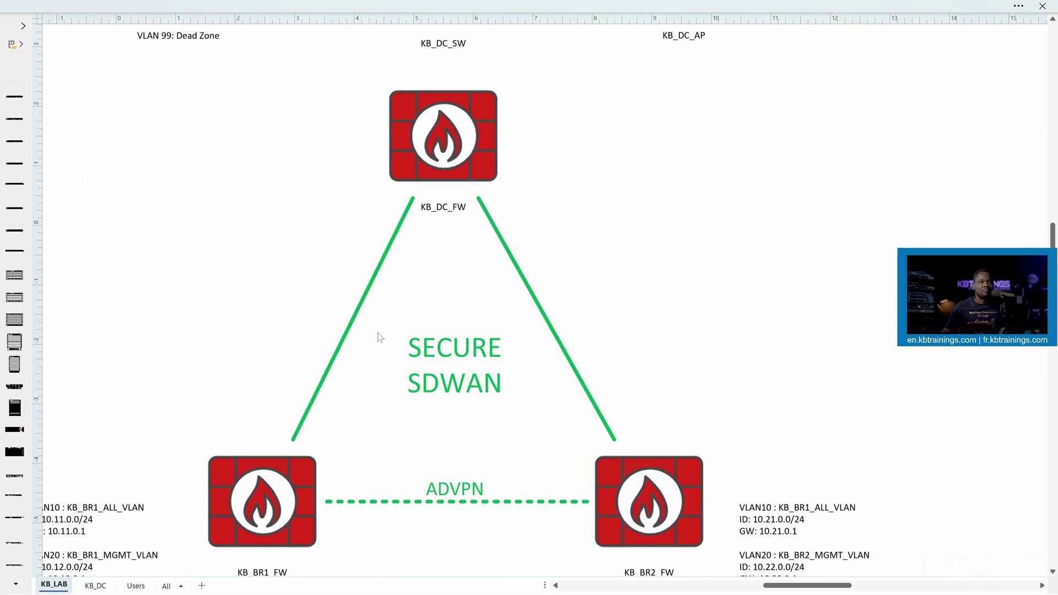
scroll(378, 337, "up", 8)
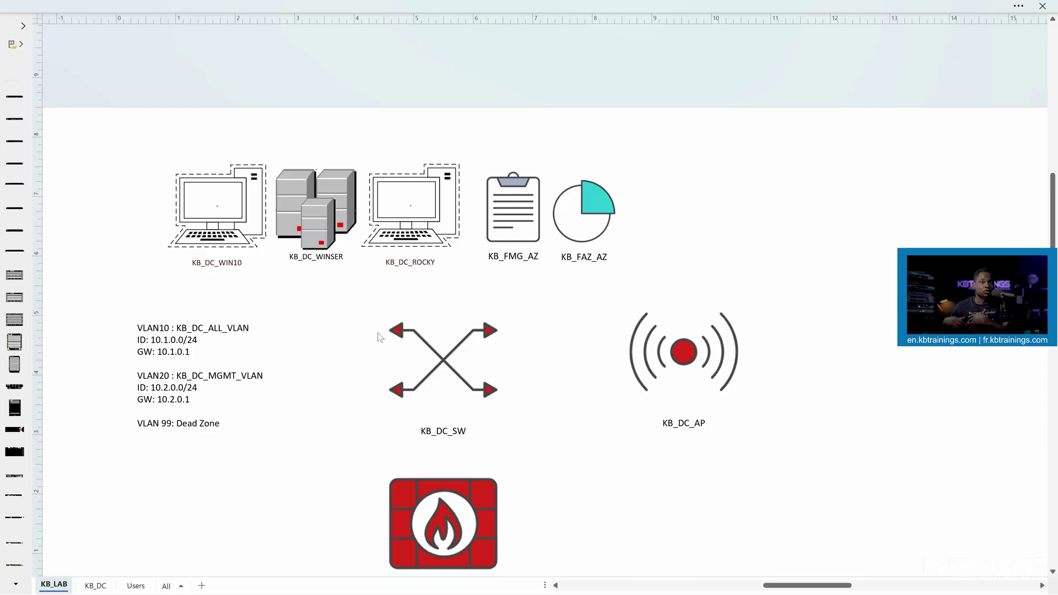
scroll(380, 337, "down", 10)
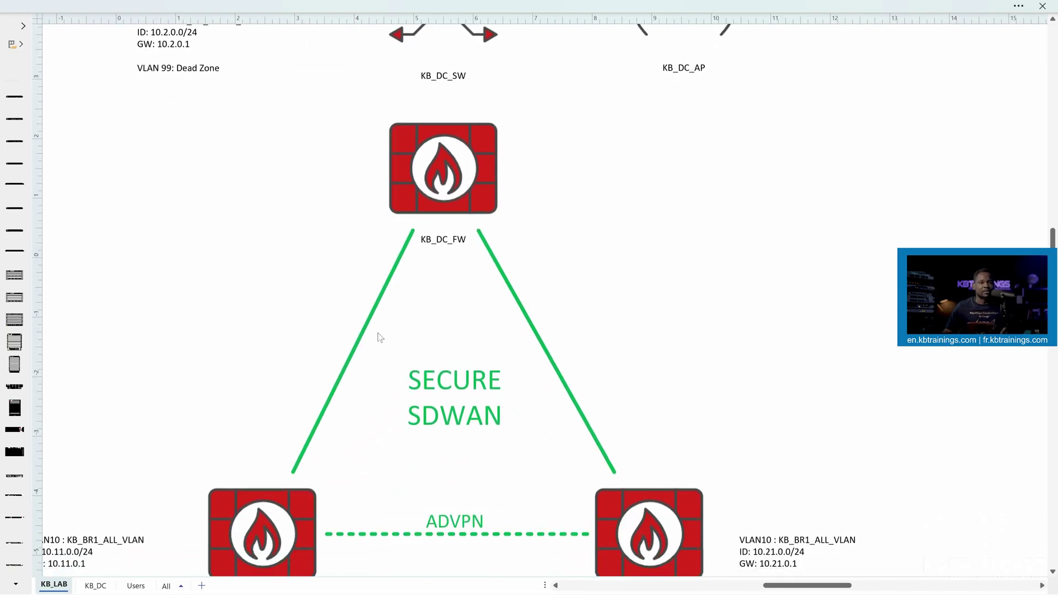
scroll(379, 329, "up", 5)
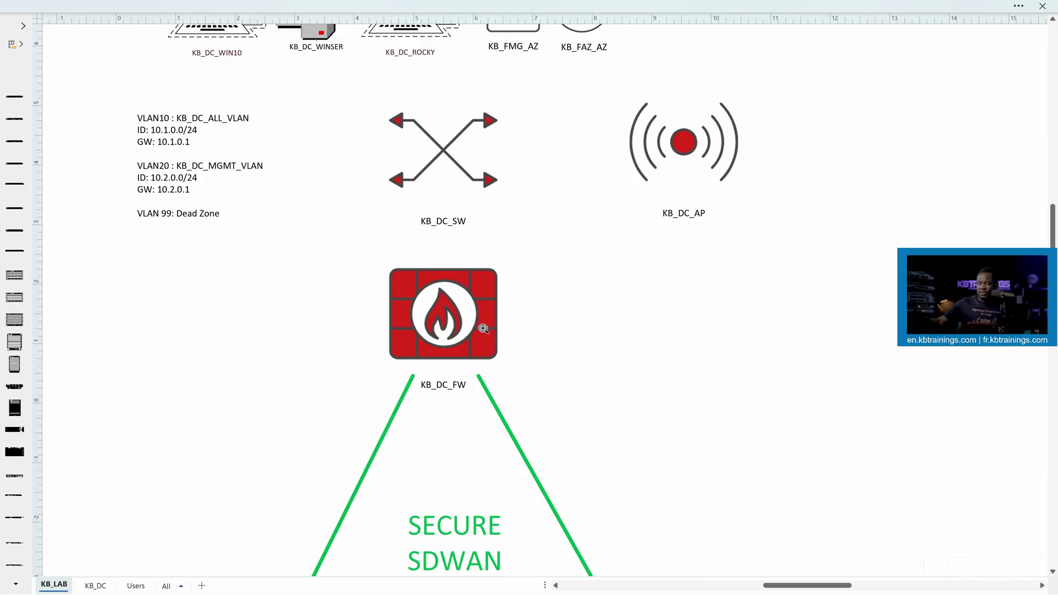
Circle the KB_DC_FW firewall in the diagram and write an underlined "91G" beside it.
mouse_move(445, 244)
left_mouse_down()
mouse_move(370, 273)
mouse_move(454, 239)
left_mouse_up()
left_click_drag(599, 267, 601, 302)
left_click_drag(621, 269, 624, 298)
left_click_drag(661, 266, 655, 286)
left_click_drag(589, 317, 683, 309)
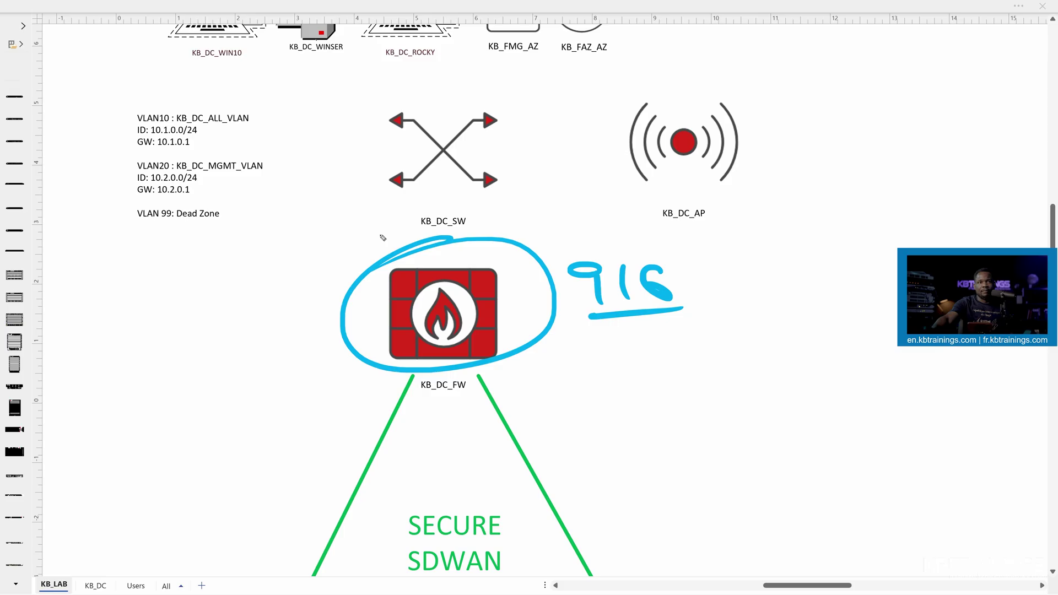
Mark the KB_DC_SW switch with an X, draw arrows to KB_DC_WIN10, KB_DC_WINSER and KB_DC_ROCKY, and clear all annotations.
left_click_drag(355, 160, 365, 199)
left_click_drag(377, 160, 351, 200)
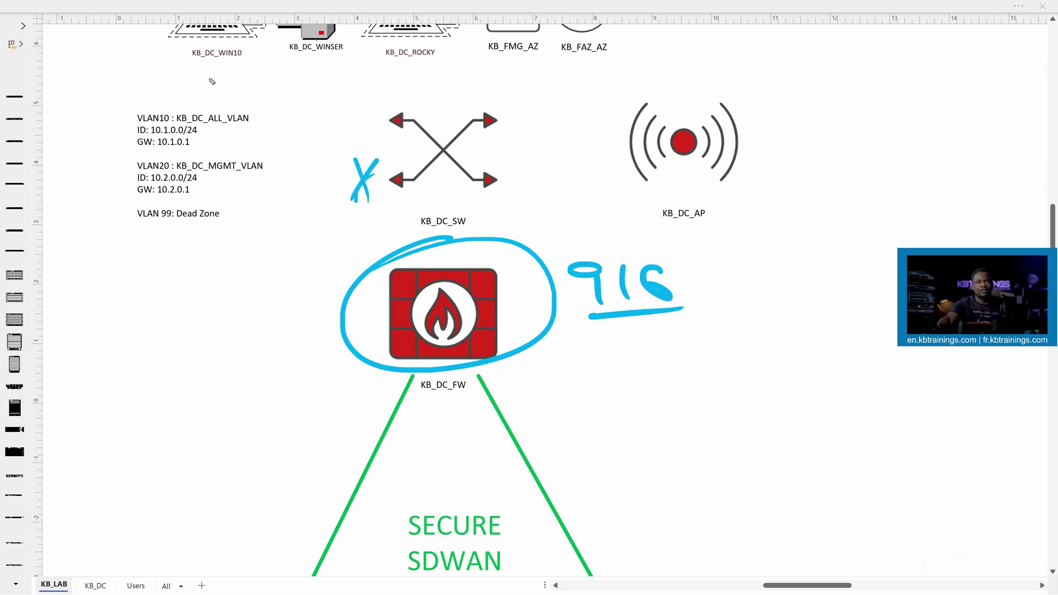
mouse_move(188, 72)
left_mouse_down()
mouse_move(243, 58)
mouse_move(239, 78)
mouse_move(300, 53)
left_mouse_up()
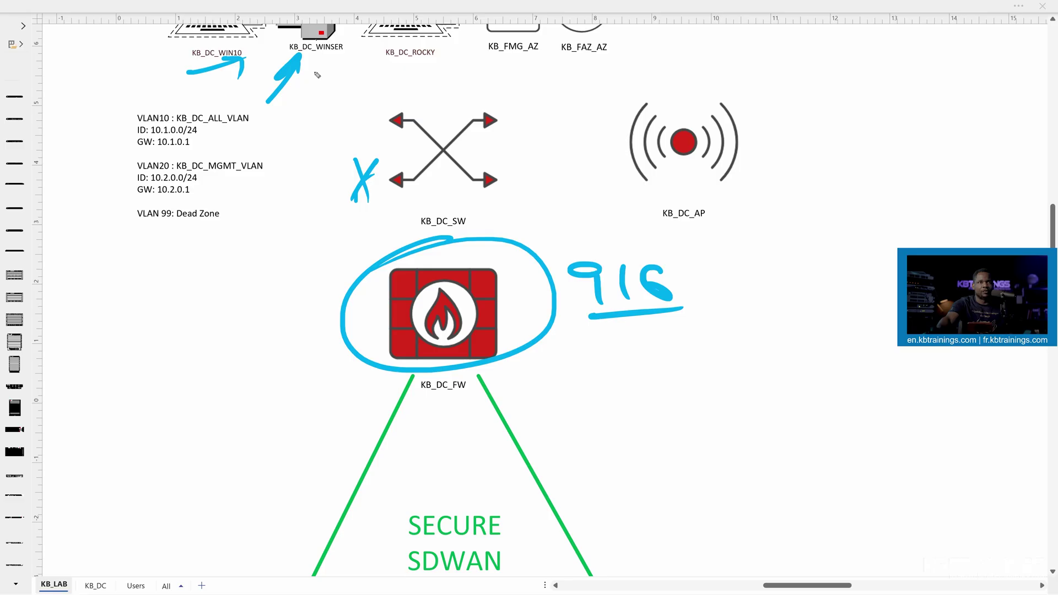
left_click_drag(374, 91, 405, 57)
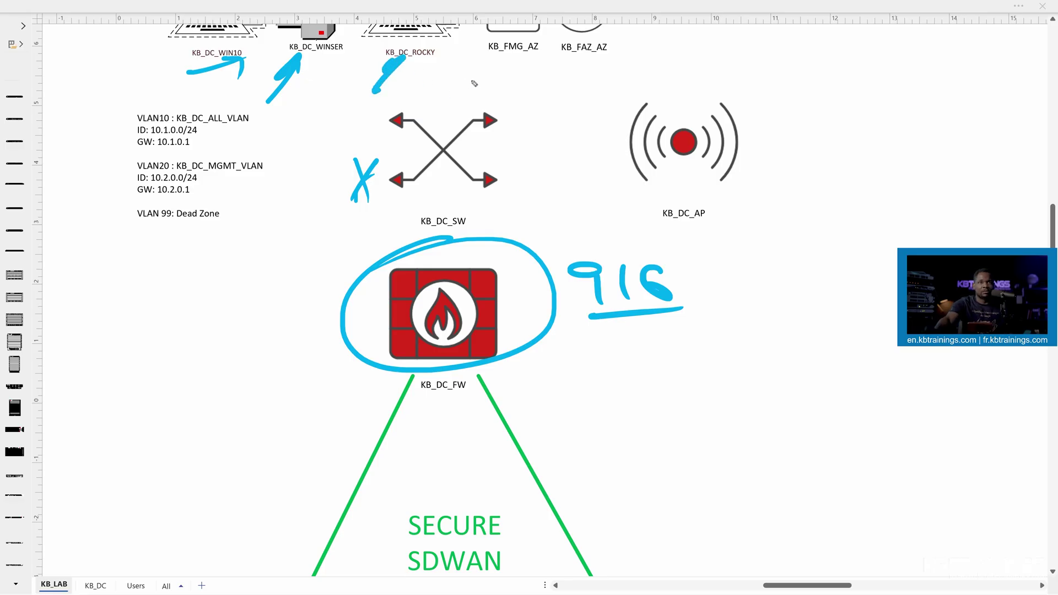
key("e")
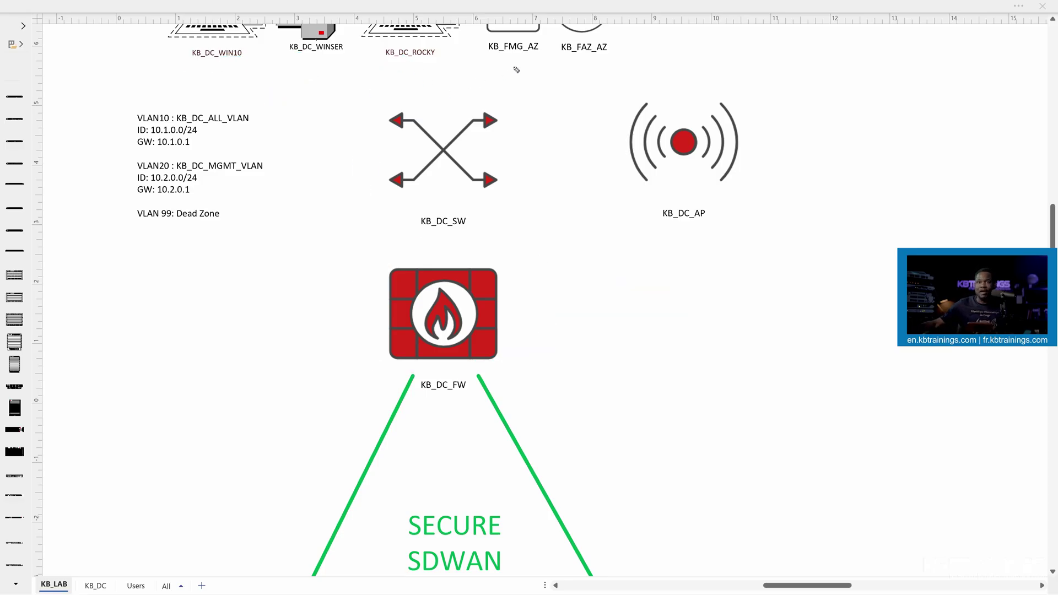
Mark KB_FMG_AZ and KB_FAZ_AZ with arrows and underlines, point to the KB_DC_FW firewall, and clear the annotations.
scroll(516, 72, "up", 3)
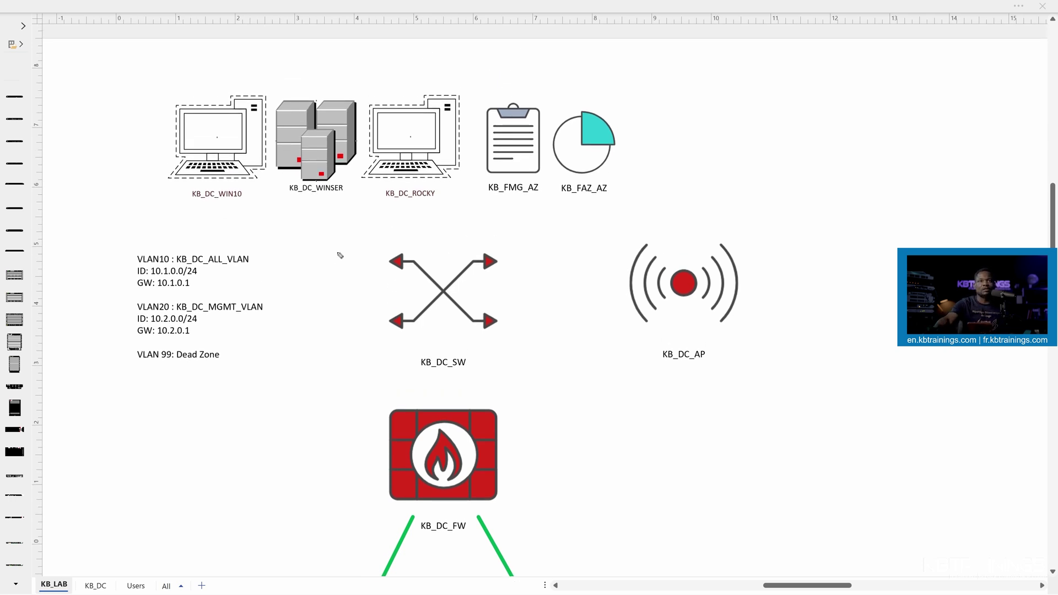
left_click_drag(439, 250, 487, 240)
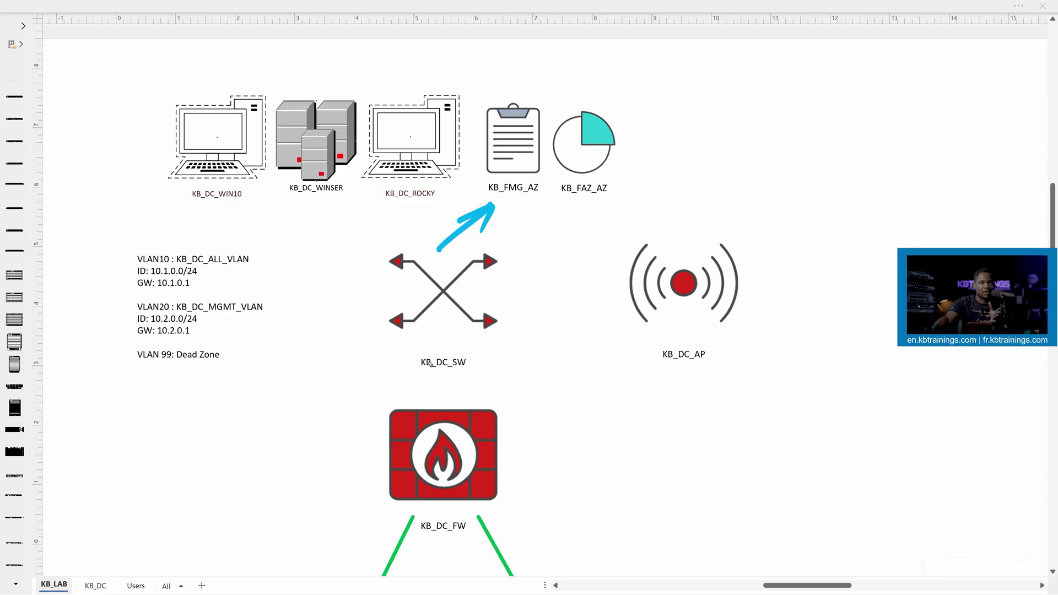
left_click_drag(321, 456, 367, 458)
left_click_drag(512, 214, 594, 194)
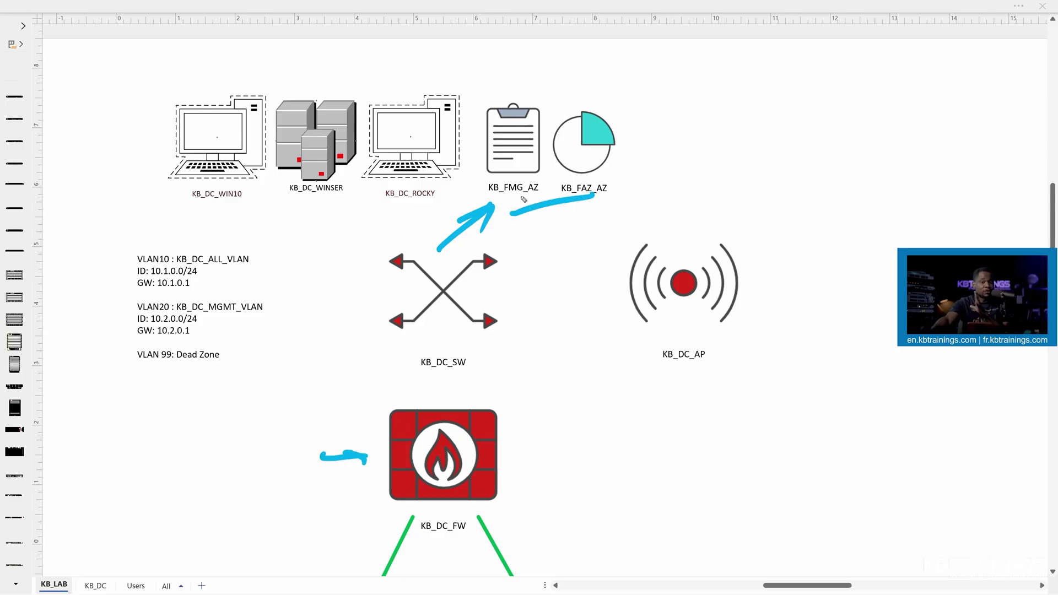
left_click_drag(477, 200, 534, 199)
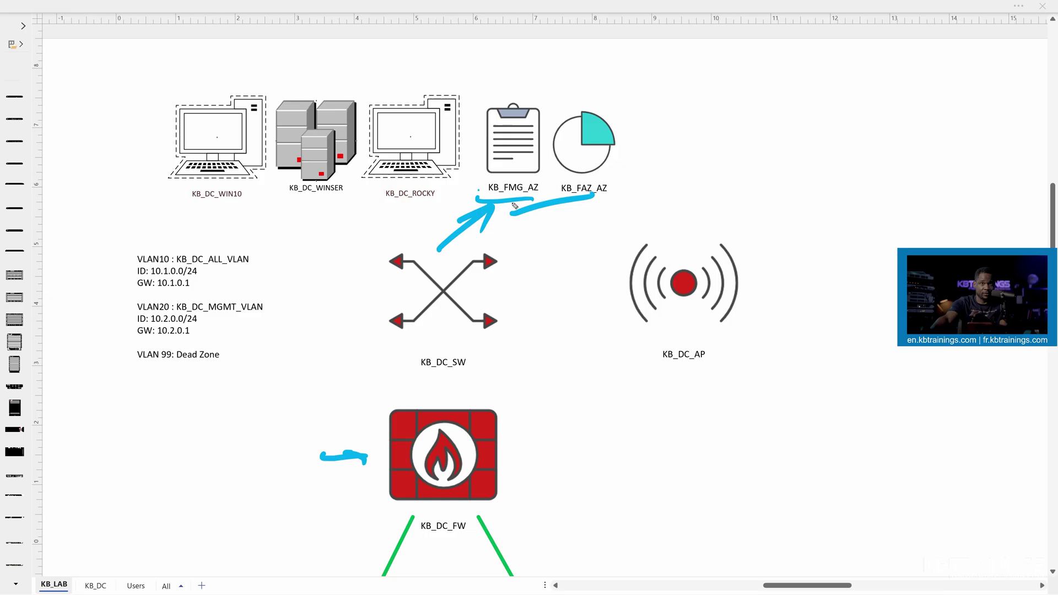
left_click_drag(556, 58, 530, 101)
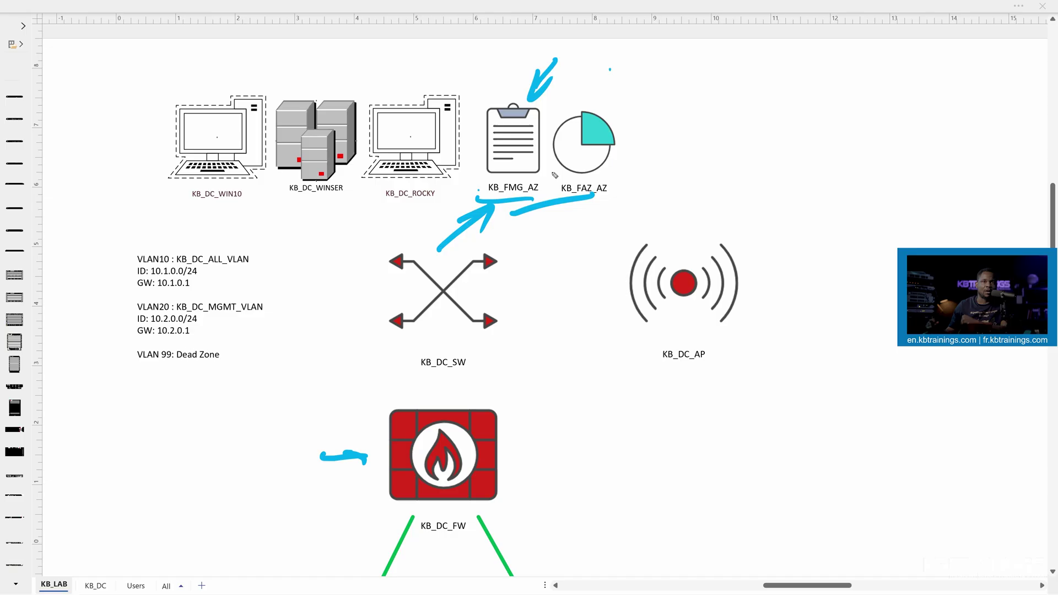
key("e")
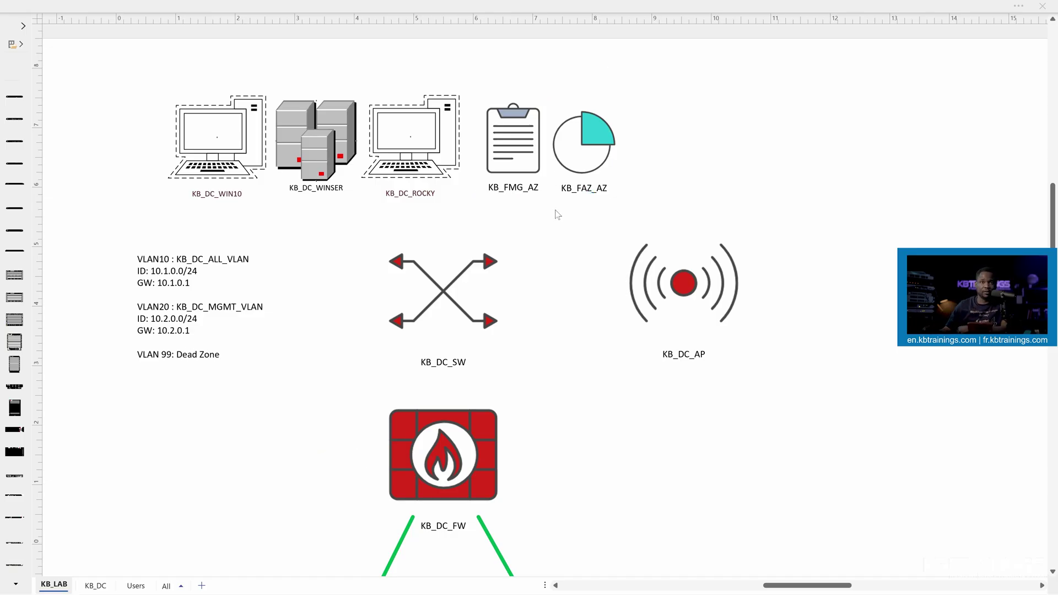
Draw arrows beside the branch workstations KB_ROC_BR1 and KB_ROC_BR2 and between the Windows and Rocky clients at both branches.
scroll(557, 214, "down", 2)
scroll(558, 214, "up", 1)
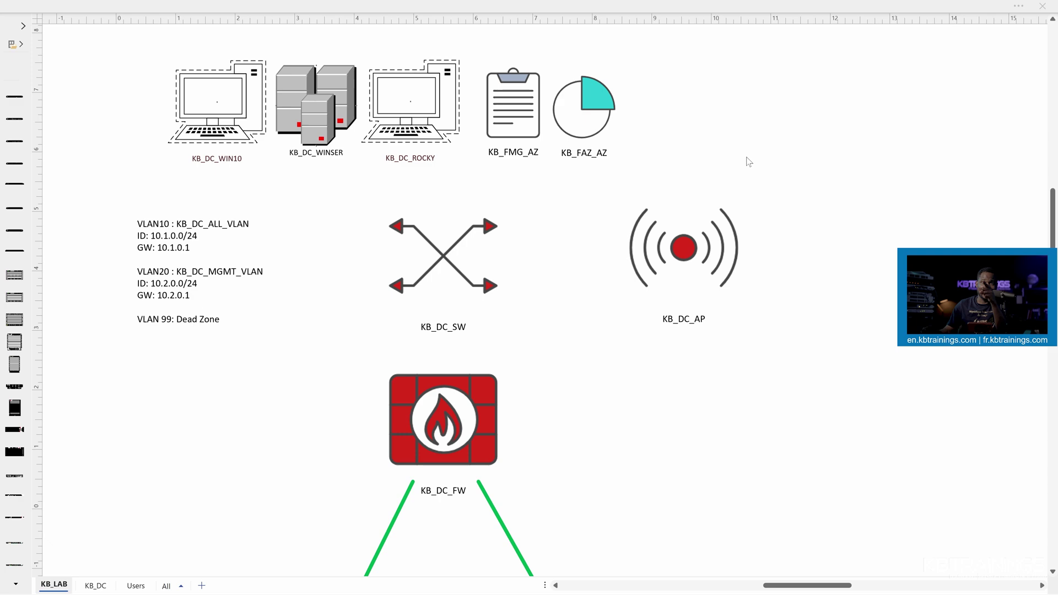
scroll(656, 311, "down", 12)
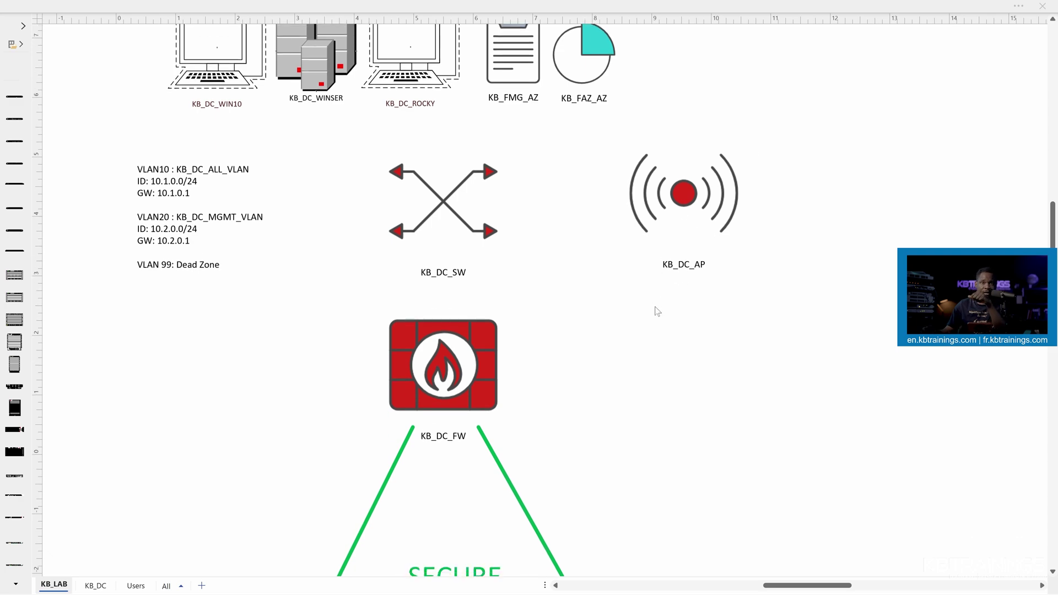
scroll(655, 310, "up", 2)
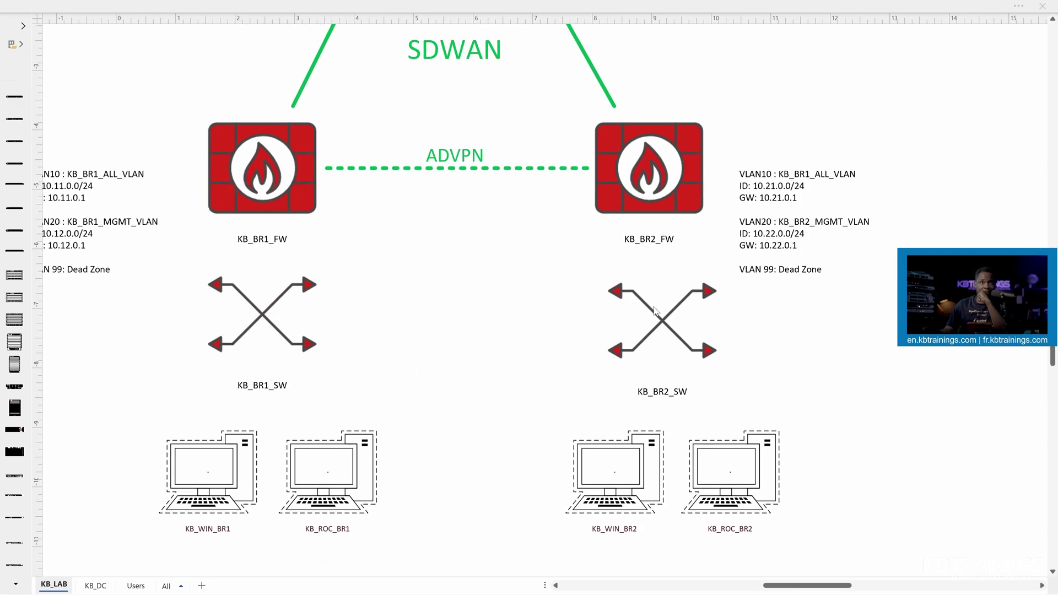
scroll(655, 310, "left", 3)
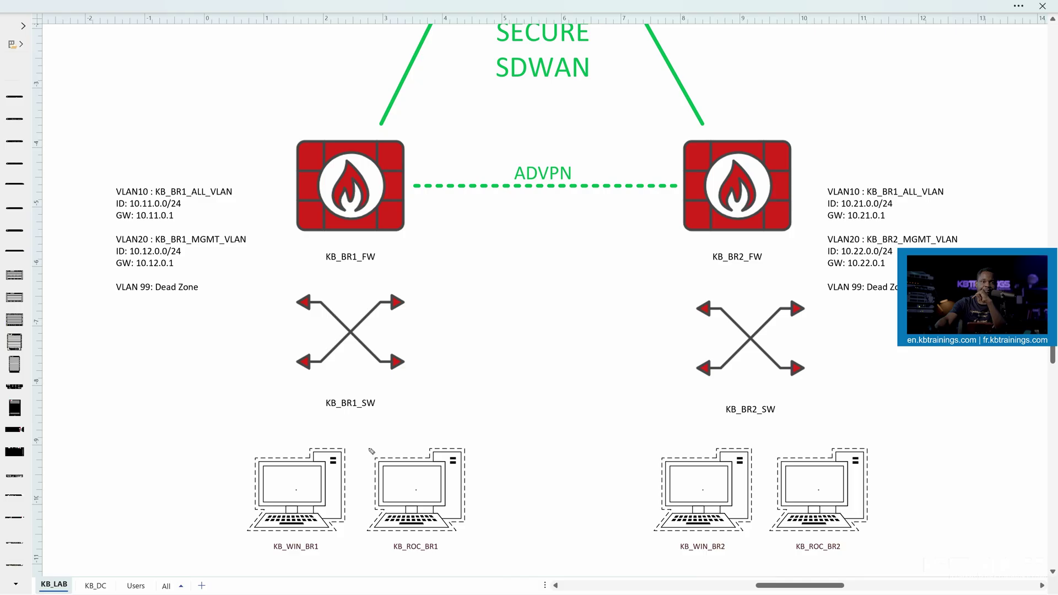
mouse_move(481, 510)
left_mouse_down()
mouse_move(462, 423)
mouse_move(482, 433)
left_mouse_up()
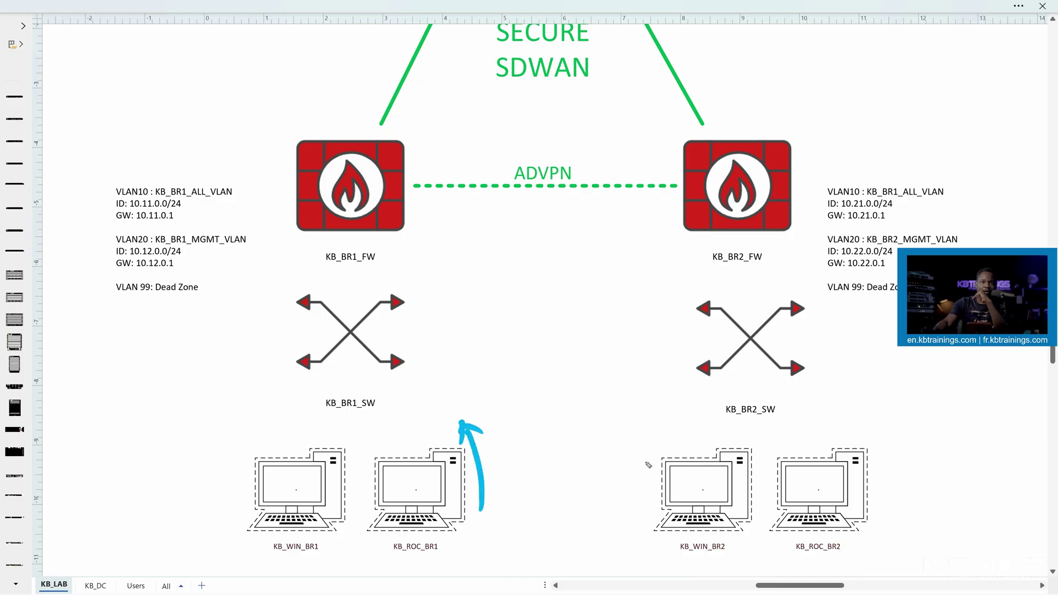
mouse_move(854, 416)
left_mouse_down()
mouse_move(875, 487)
mouse_move(849, 437)
left_mouse_up()
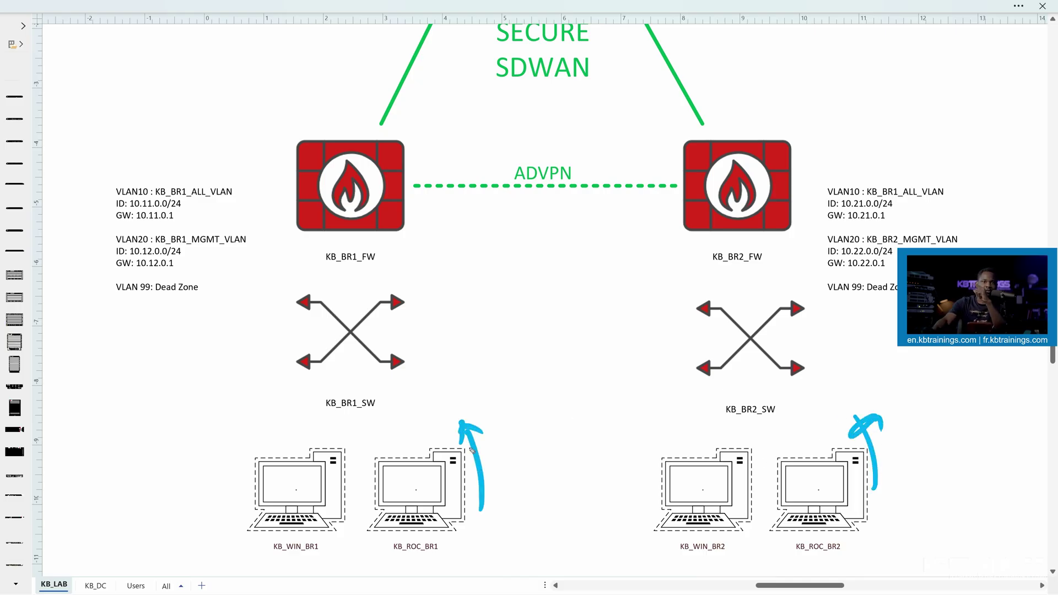
mouse_move(340, 563)
left_mouse_down()
mouse_move(376, 545)
mouse_move(370, 555)
left_mouse_up()
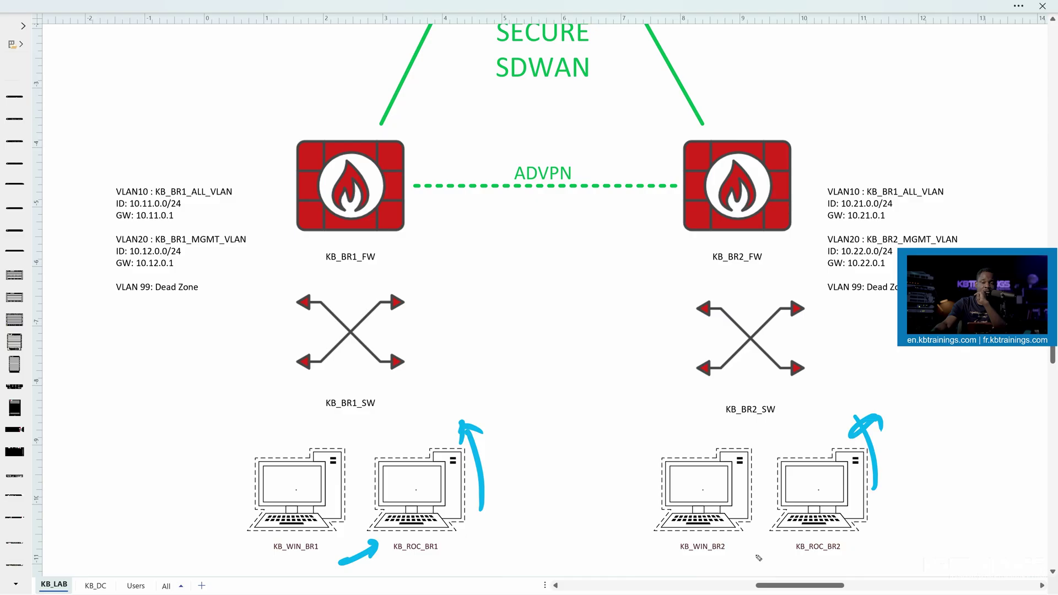
left_click_drag(752, 564, 792, 539)
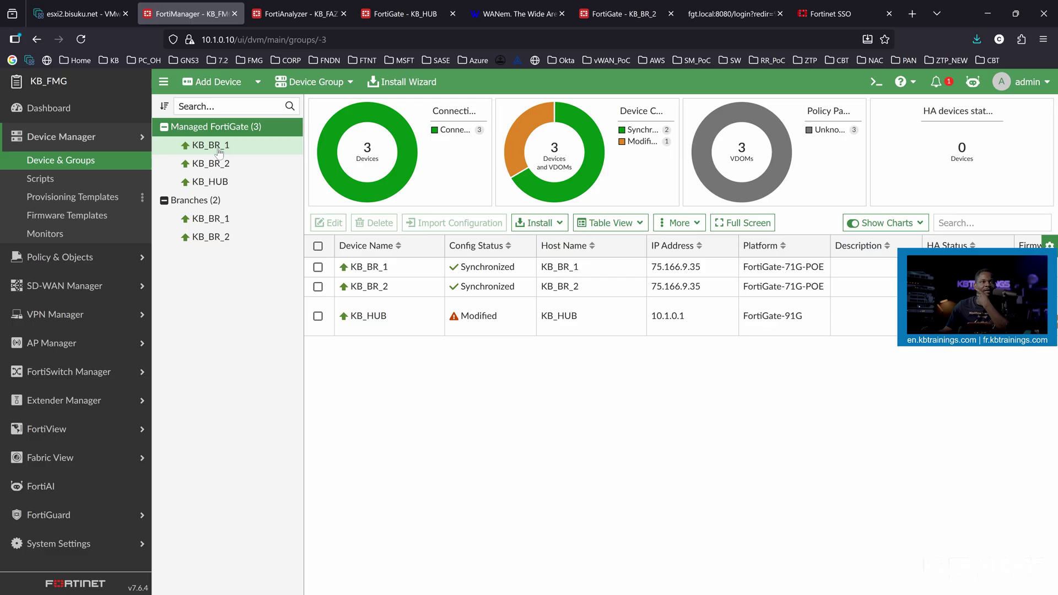
In FortiManager, view the summary dashboards of the managed FortiGates KB_HUB, KB_BR_2 and KB_BR_1, ending on KB_HUB.
left_click(218, 184)
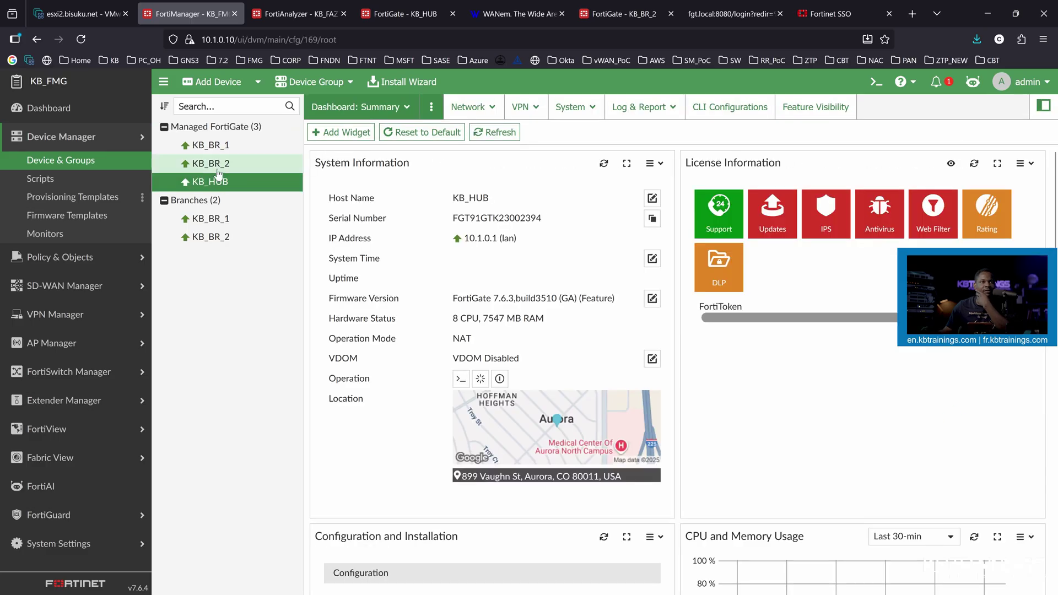
left_click(216, 164)
left_click(212, 145)
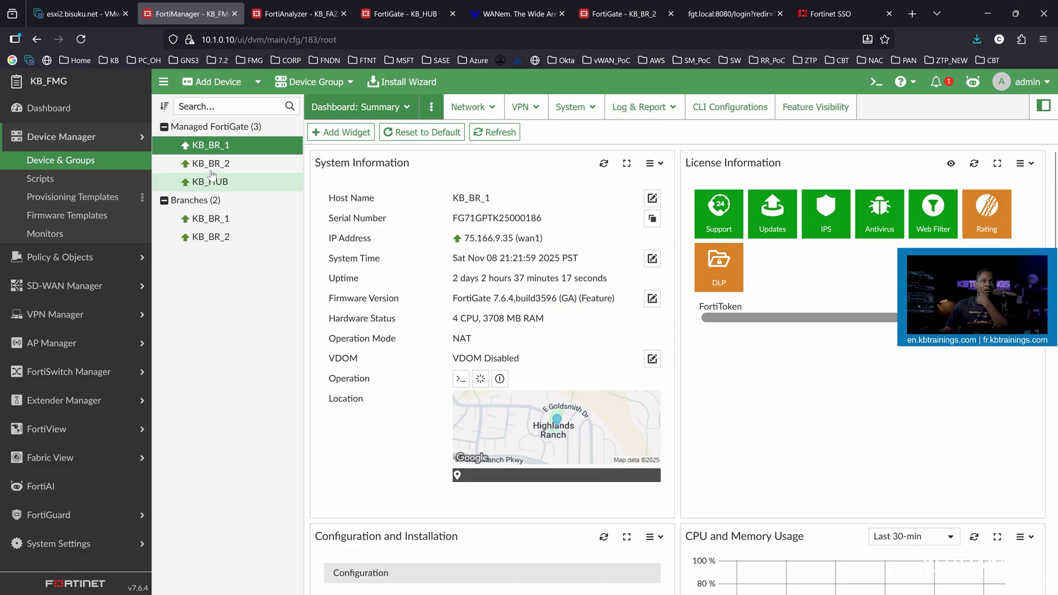
left_click(95, 164)
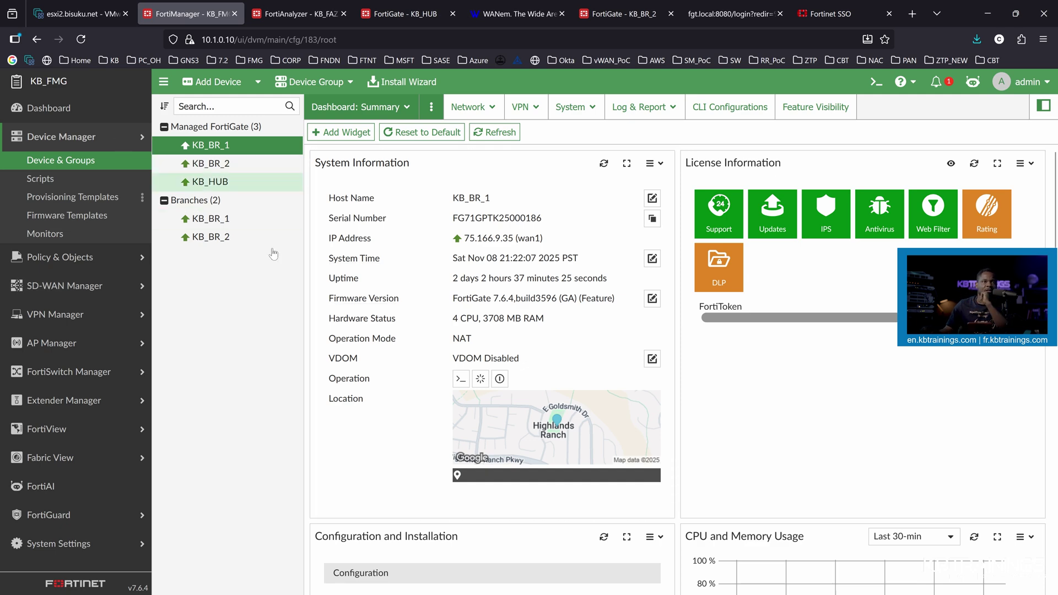
left_click(217, 186)
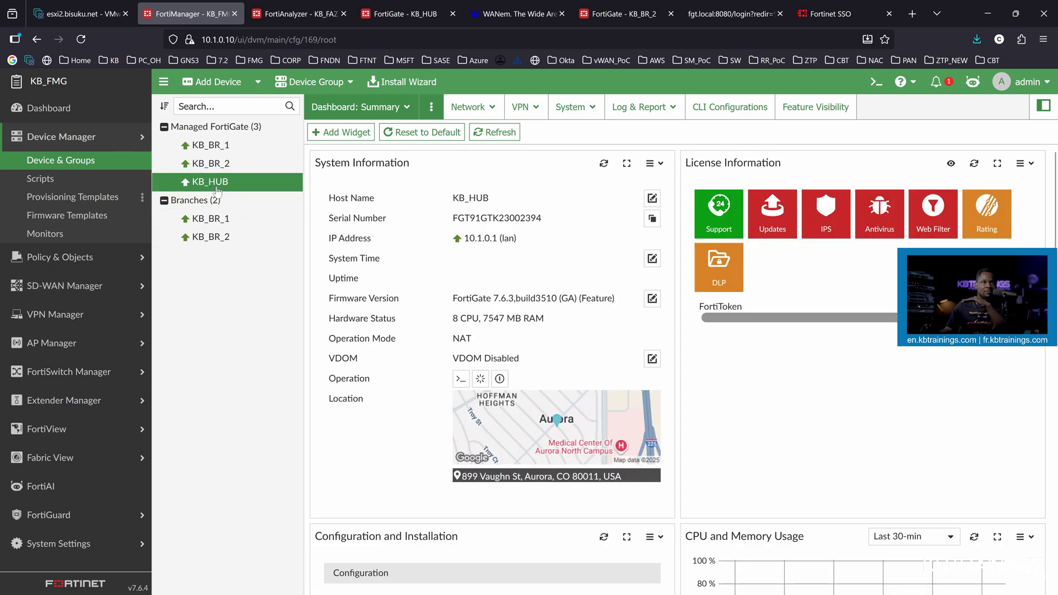
Switch to FortiAnalyzer and review the FortiView SD-WAN network bandwidth, performance status and SLA issue charts for KB_BR_1.
left_click(289, 14)
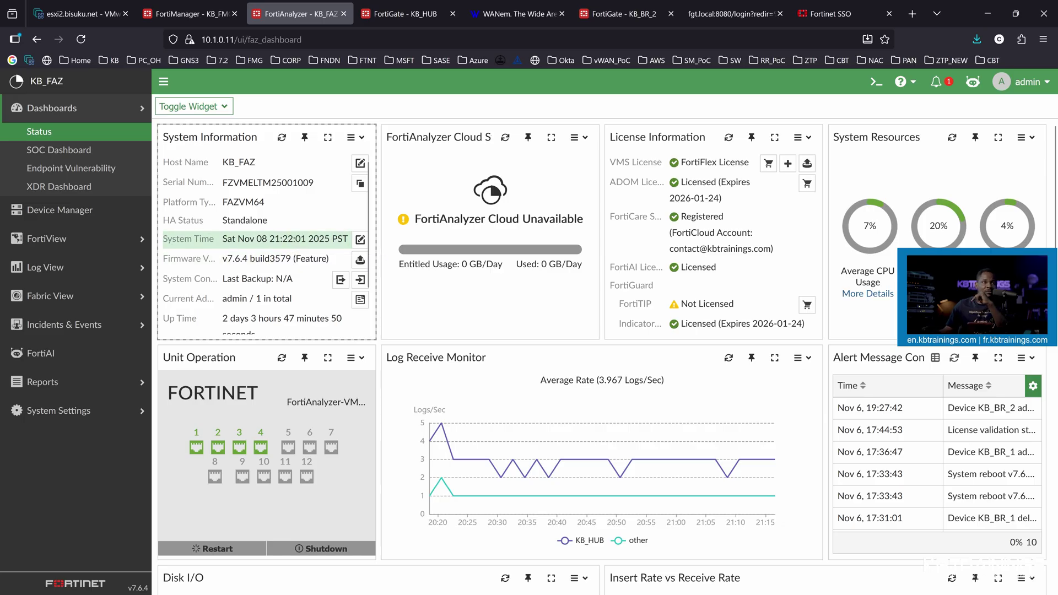
left_click(36, 237)
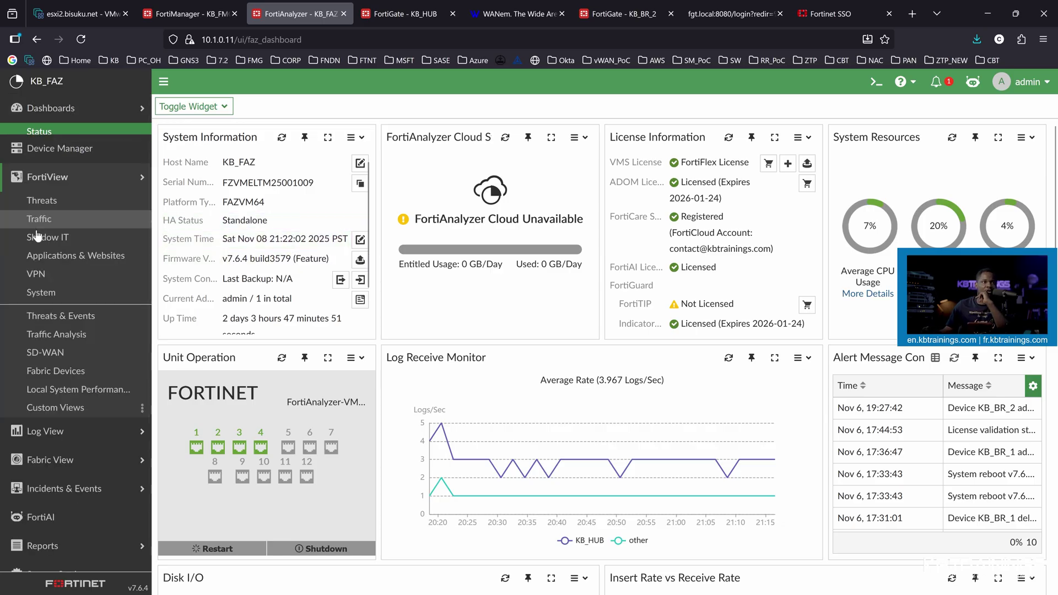
left_click(66, 344)
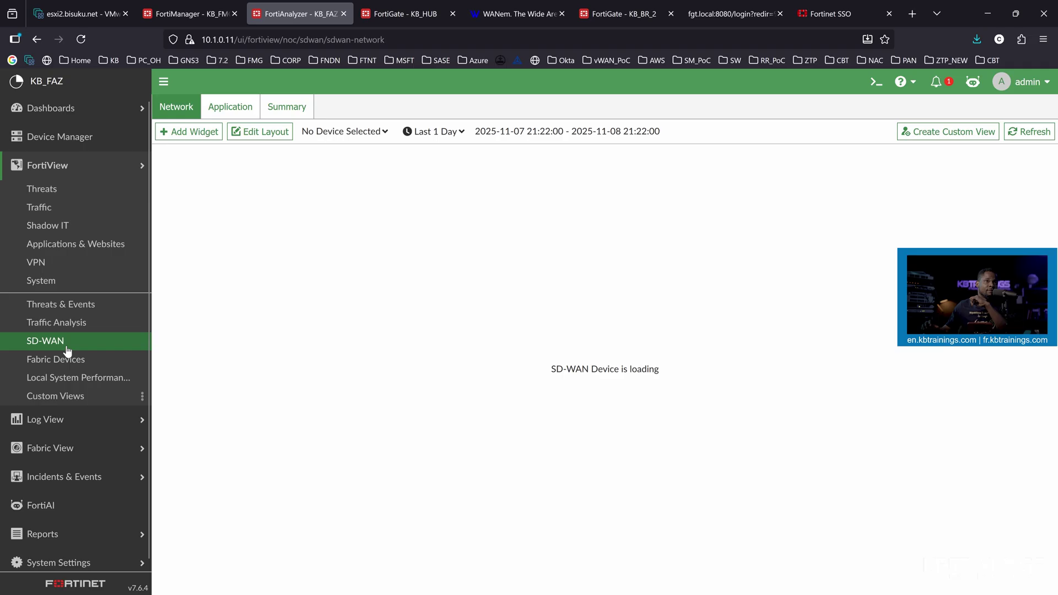
left_click(336, 131)
left_click(791, 227)
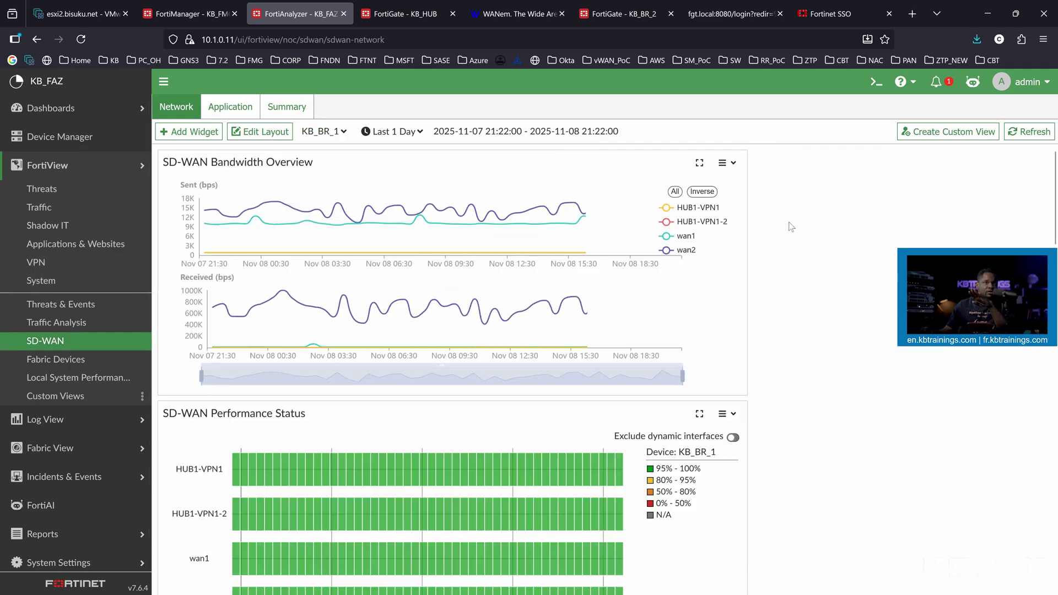
scroll(791, 228, "down", 6)
scroll(791, 230, "down", 7)
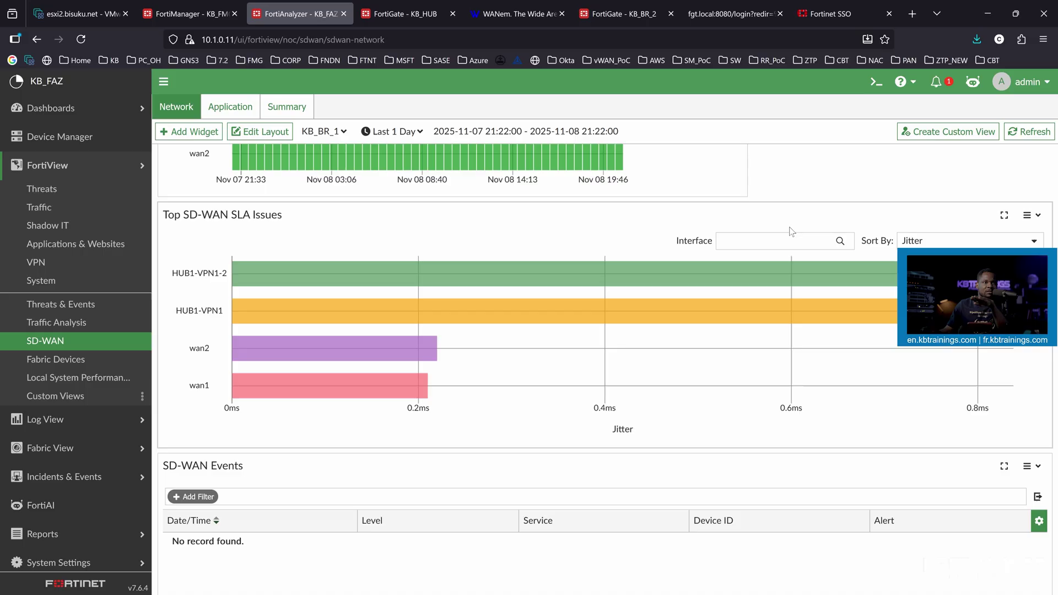
scroll(788, 229, "up", 13)
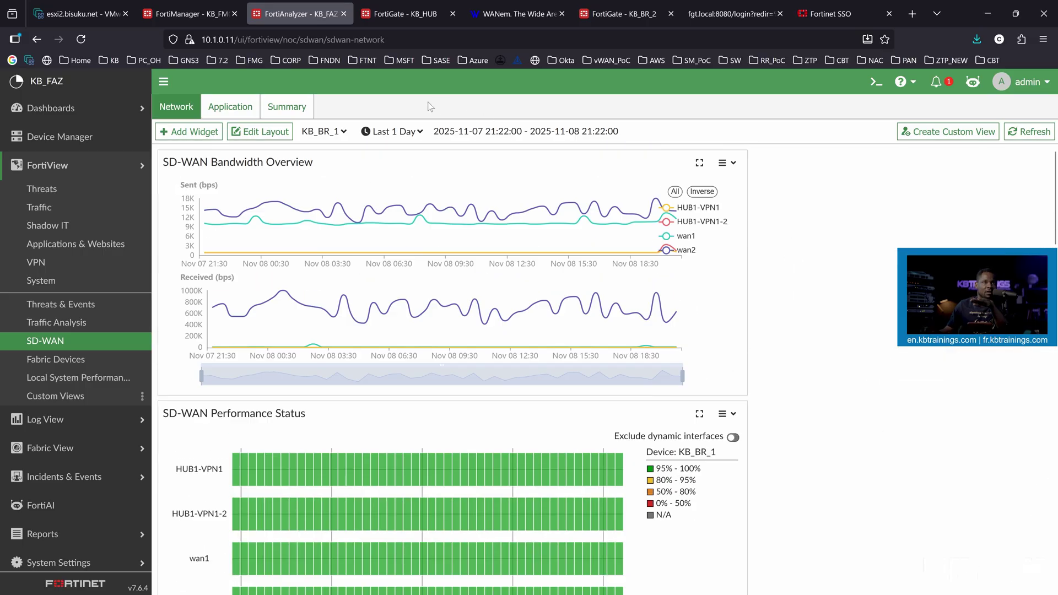
Change the SD-WAN network view to the KB_HUB device and review its bandwidth, performance, jitter and event widgets.
left_click(325, 132)
left_click(325, 203)
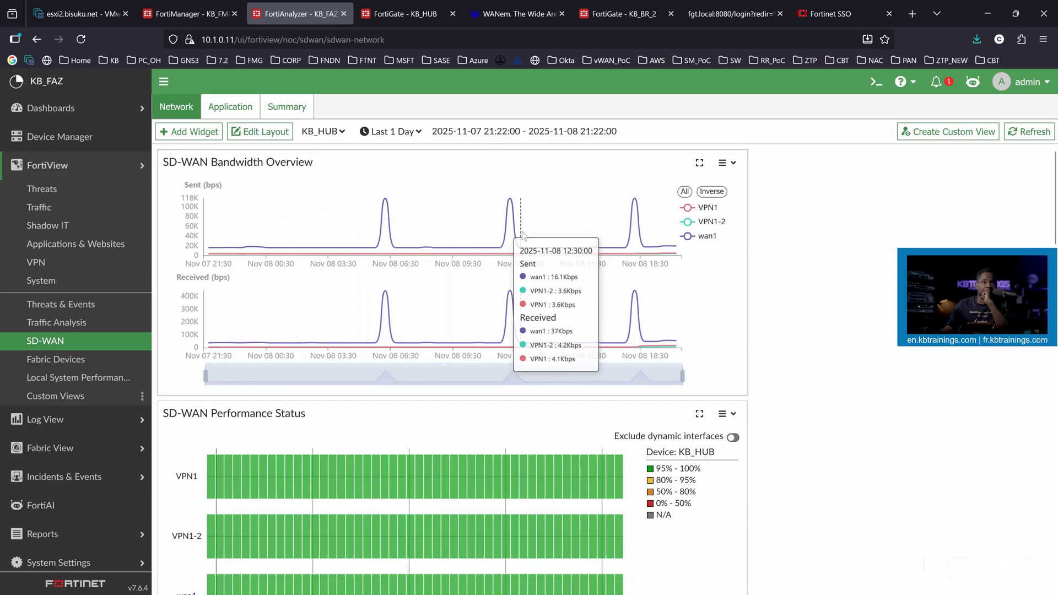
scroll(521, 238, "down", 5)
scroll(545, 220, "down", 5)
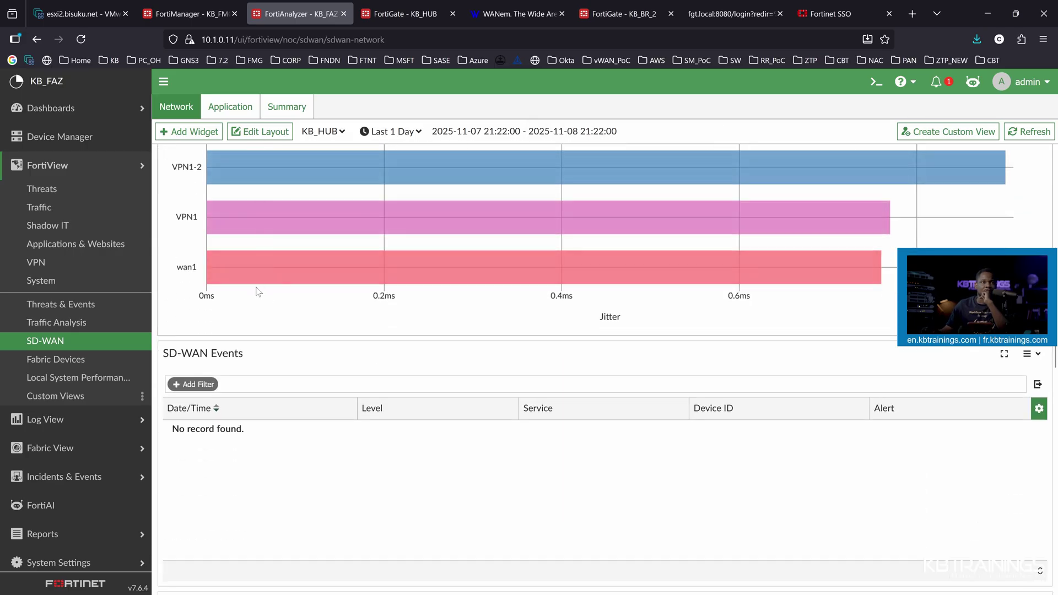
Review the remaining KB_HUB SD-WAN network widgets: jitter per interface, SD-WAN Events, SD-WAN Interfaces and Audio MOS Score.
mouse_move(274, 281)
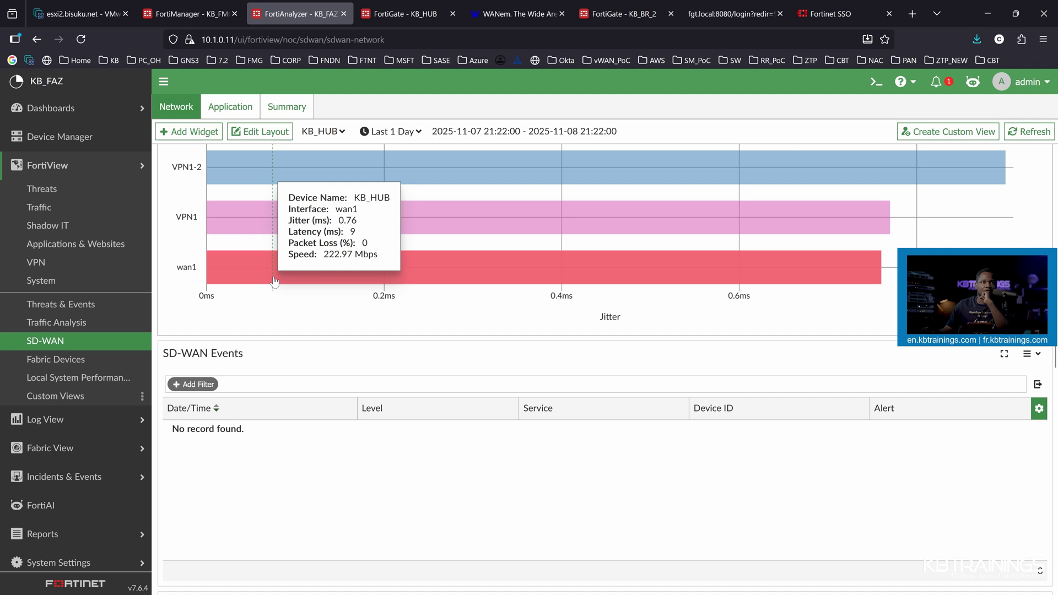
scroll(274, 259, "down", 6)
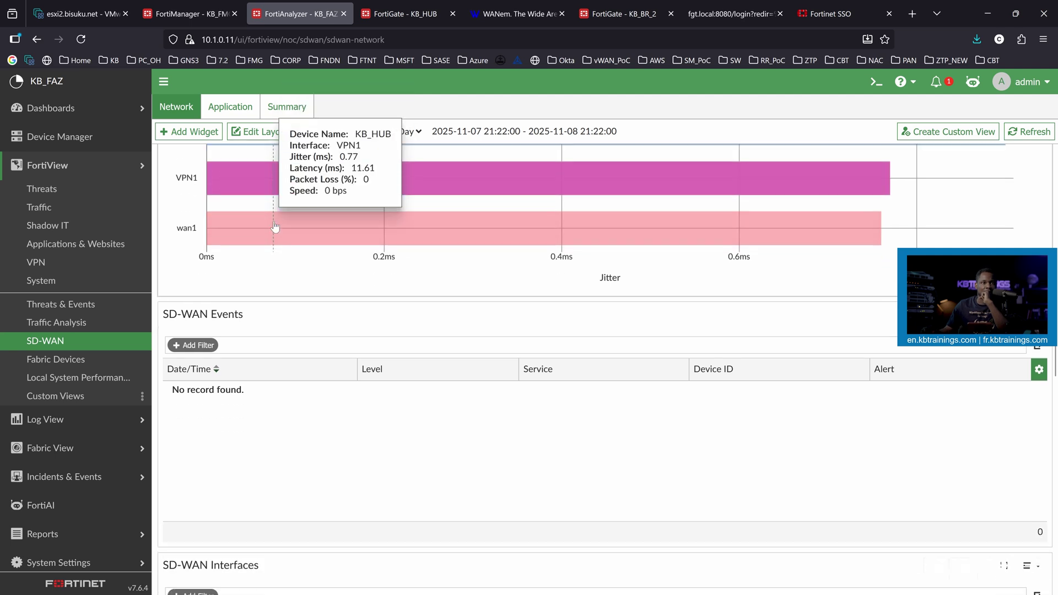
scroll(272, 237, "down", 1)
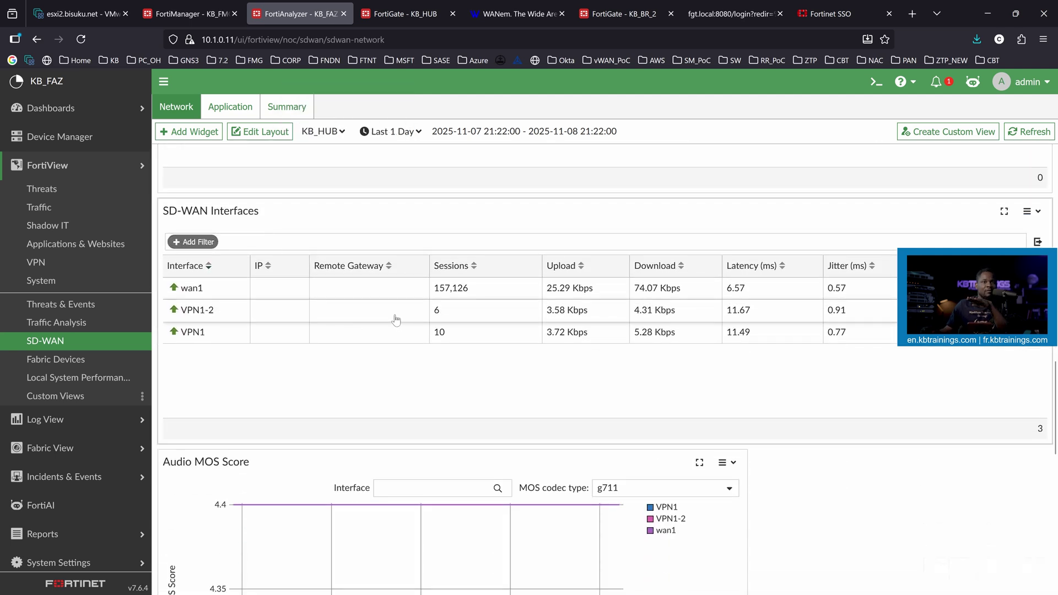
scroll(395, 319, "down", 1)
scroll(395, 320, "down", 6)
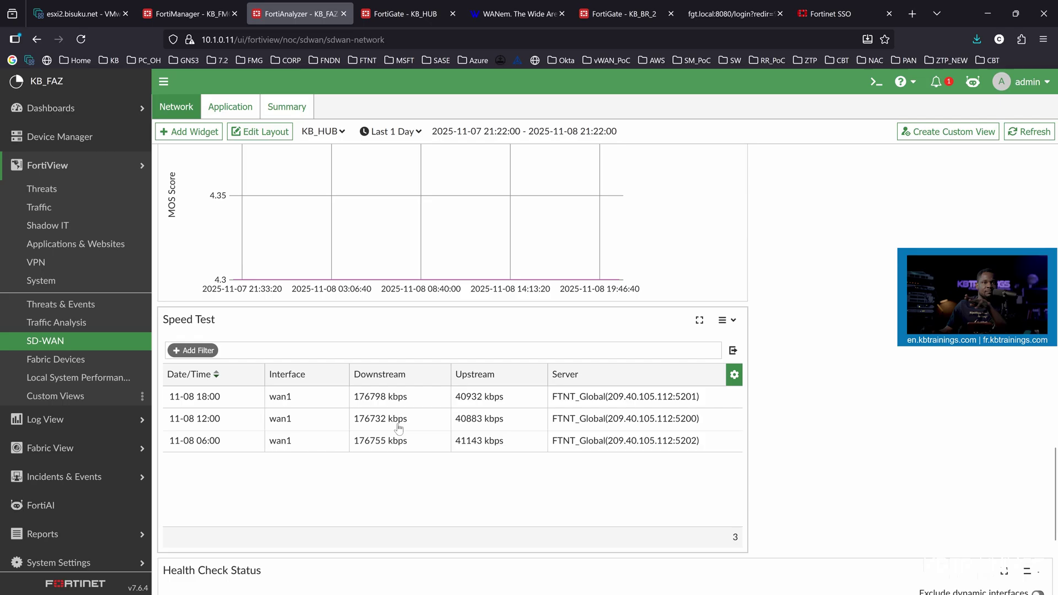
Examine the wan1 Speed Test entries for KB_HUB one by one and compare them with the Audio MOS Score chart.
left_click(308, 401)
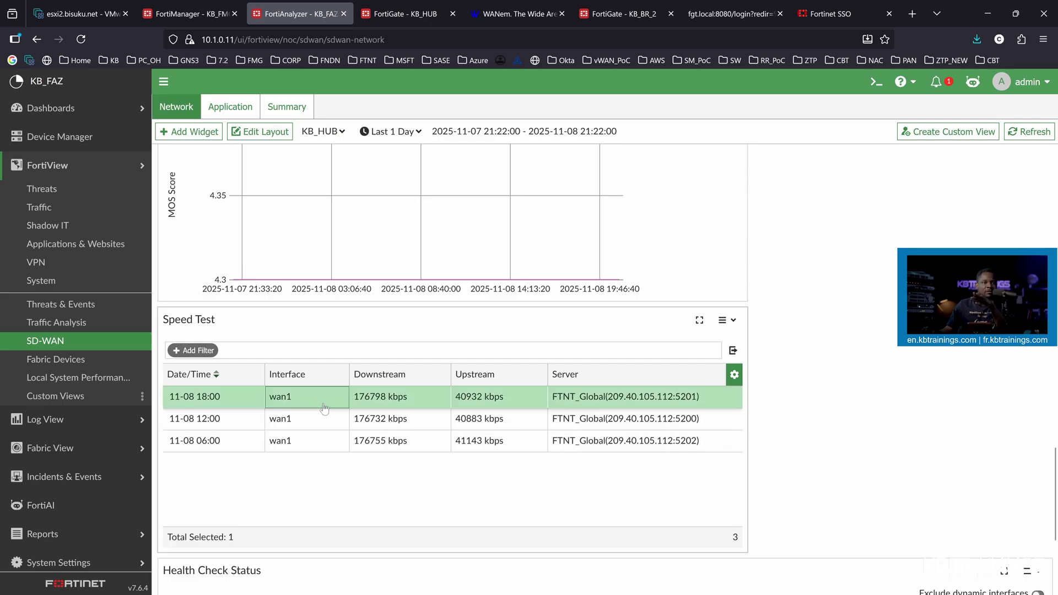
left_click(322, 423)
left_click(318, 438)
left_click(320, 406)
scroll(320, 411, "up", 2)
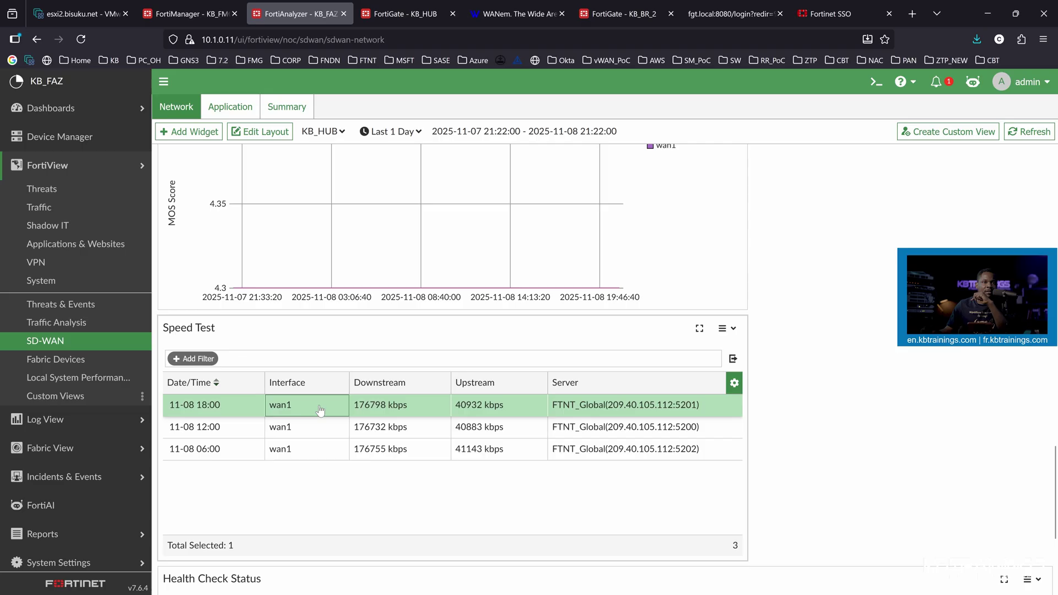
scroll(325, 400, "up", 4)
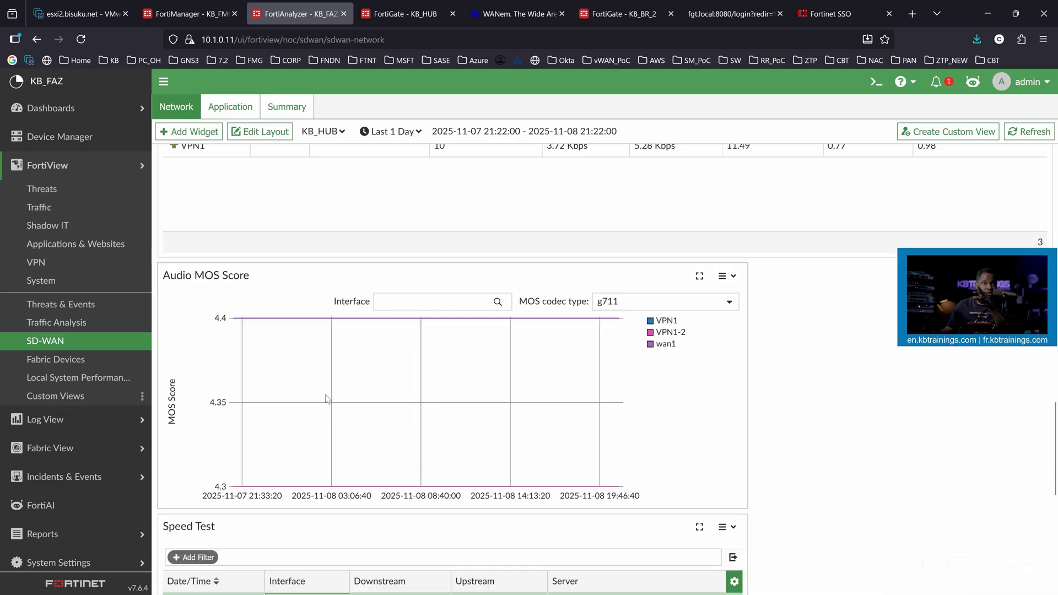
scroll(325, 394, "down", 6)
left_click(322, 439)
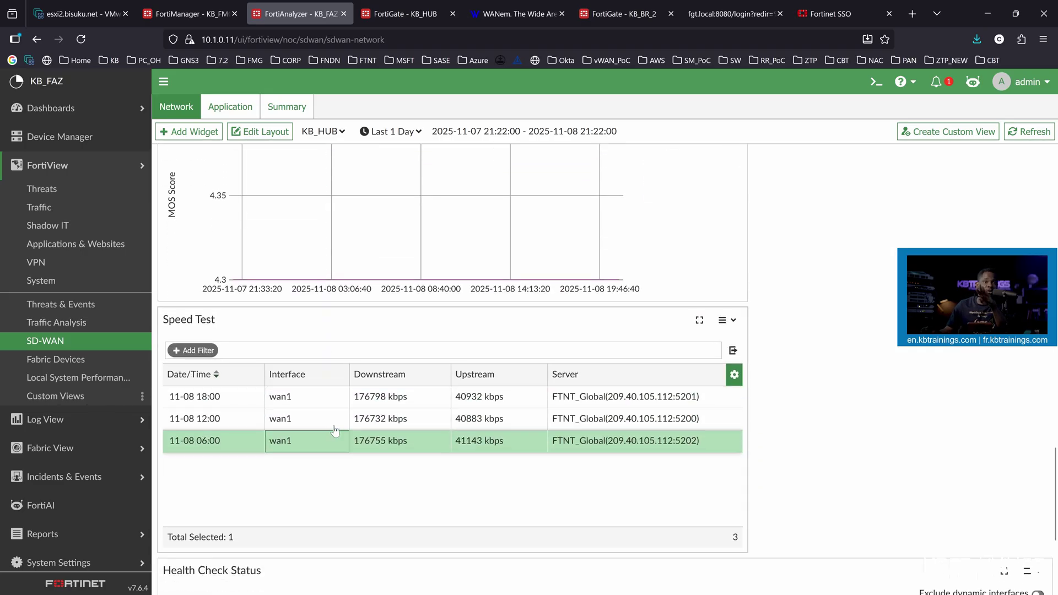
scroll(334, 412, "up", 5)
scroll(336, 413, "down", 8)
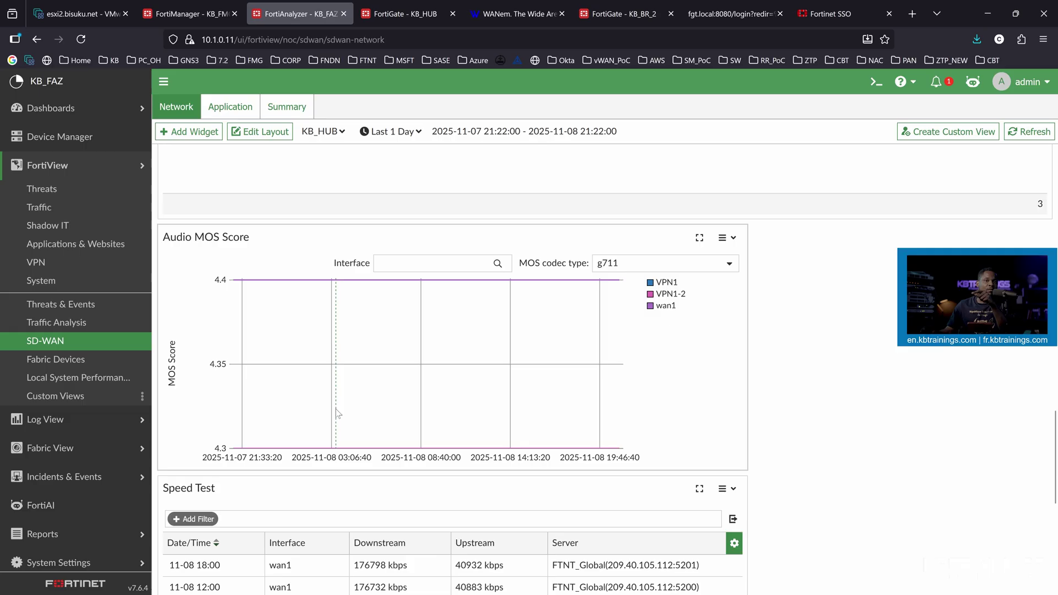
left_click(376, 458)
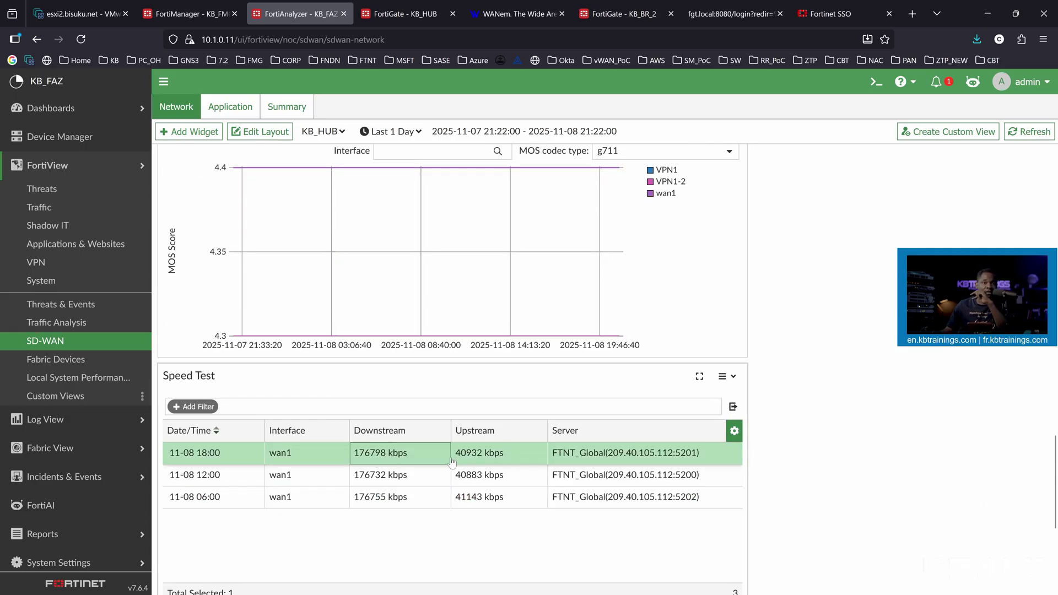
scroll(374, 458, "up", 2)
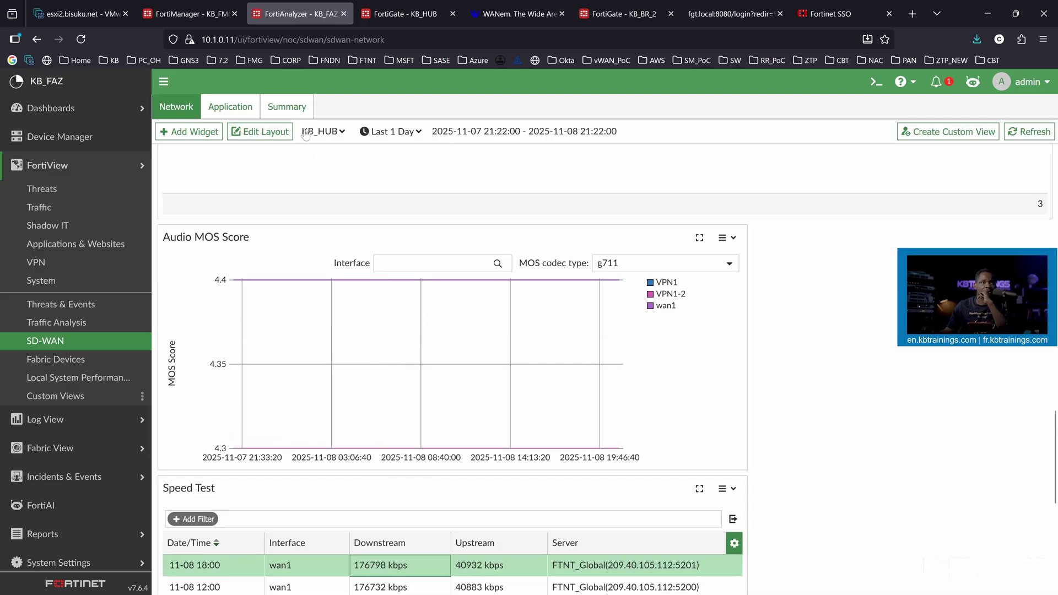
View the SD-WAN application charts for KB_BR_2, covering rules utilization, utilization by application and the performance overview.
left_click(232, 110)
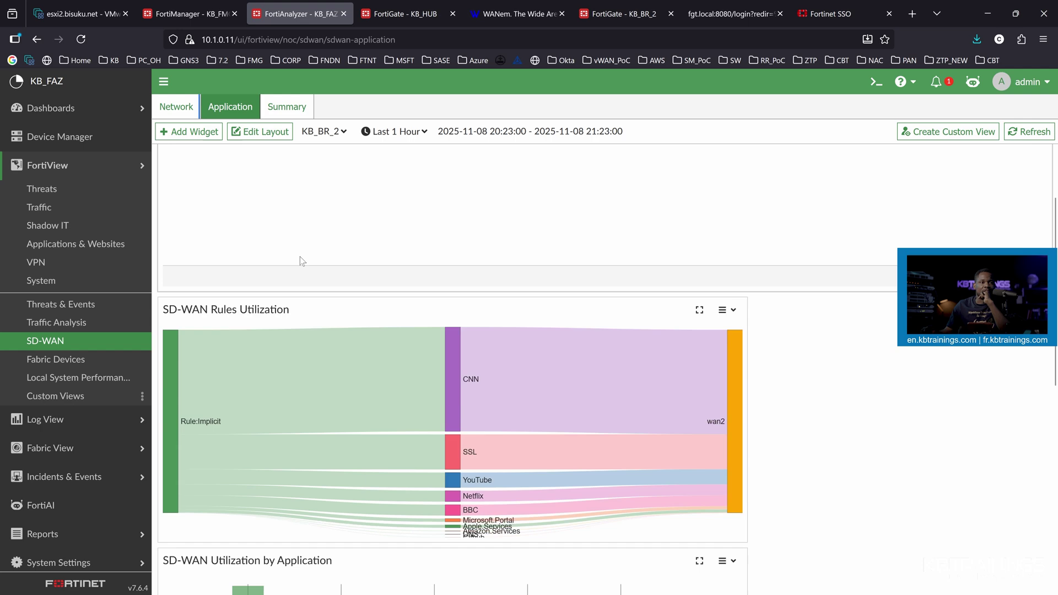
scroll(299, 257, "down", 4)
scroll(300, 256, "down", 1)
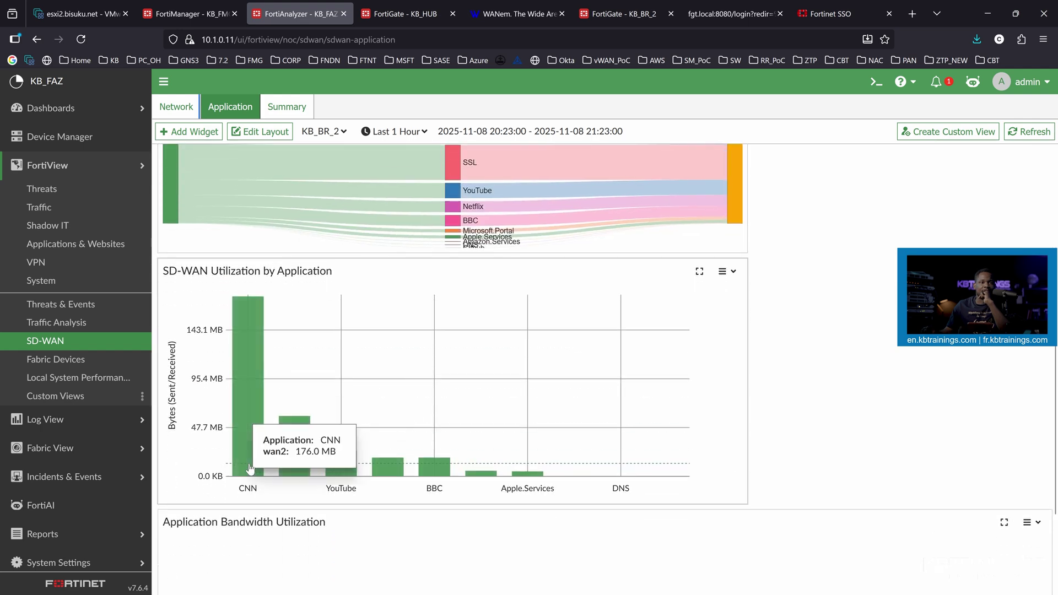
scroll(611, 463, "up", 5)
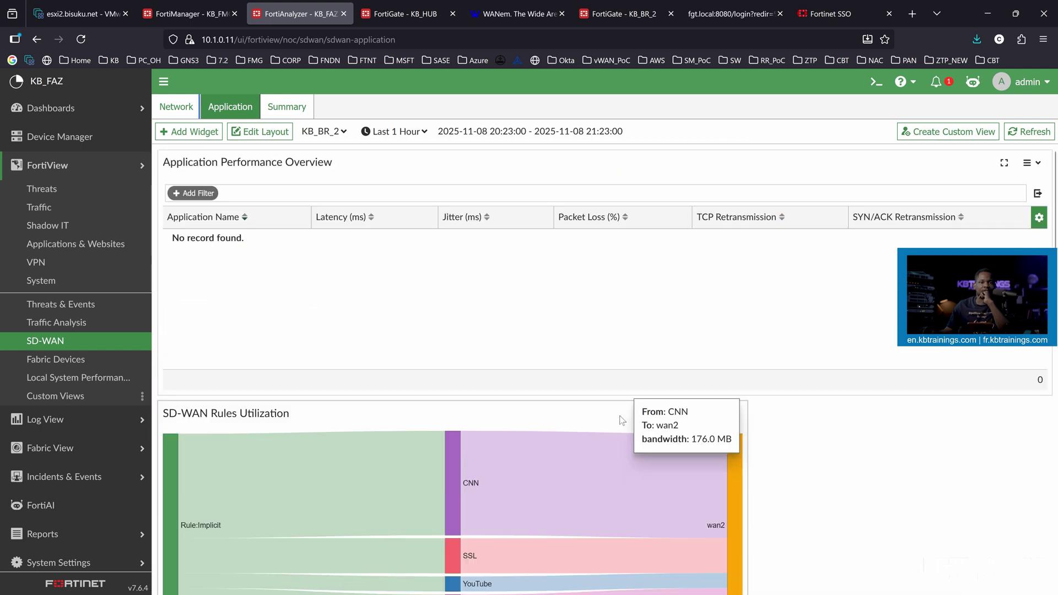
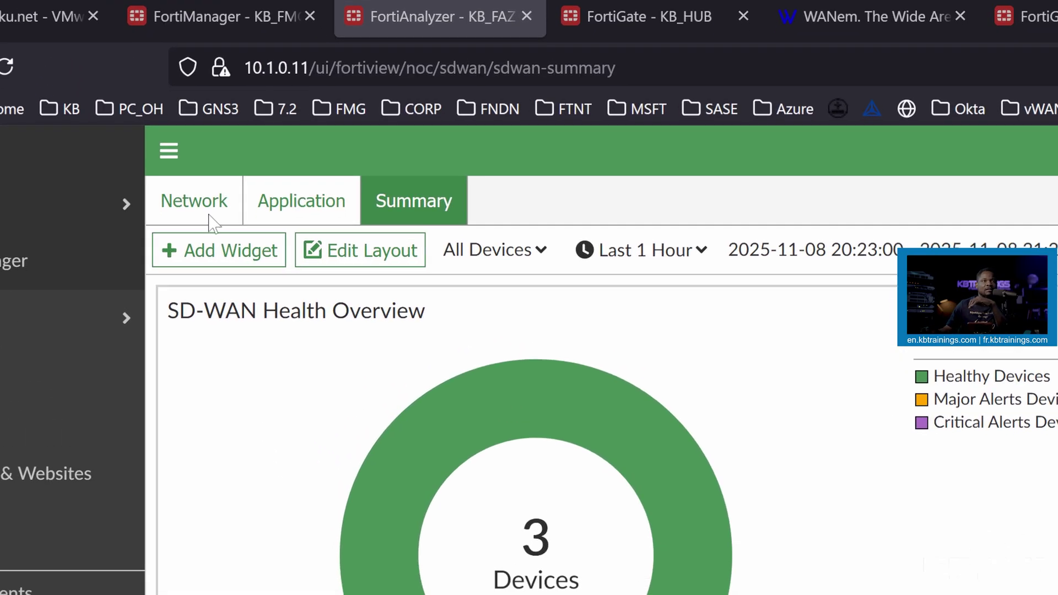
Switch to FortiManager, highlight its IP address 10.1.0.10, and view the Logging FortiGate group and the KB_HUB summary dashboard.
left_click(180, 15)
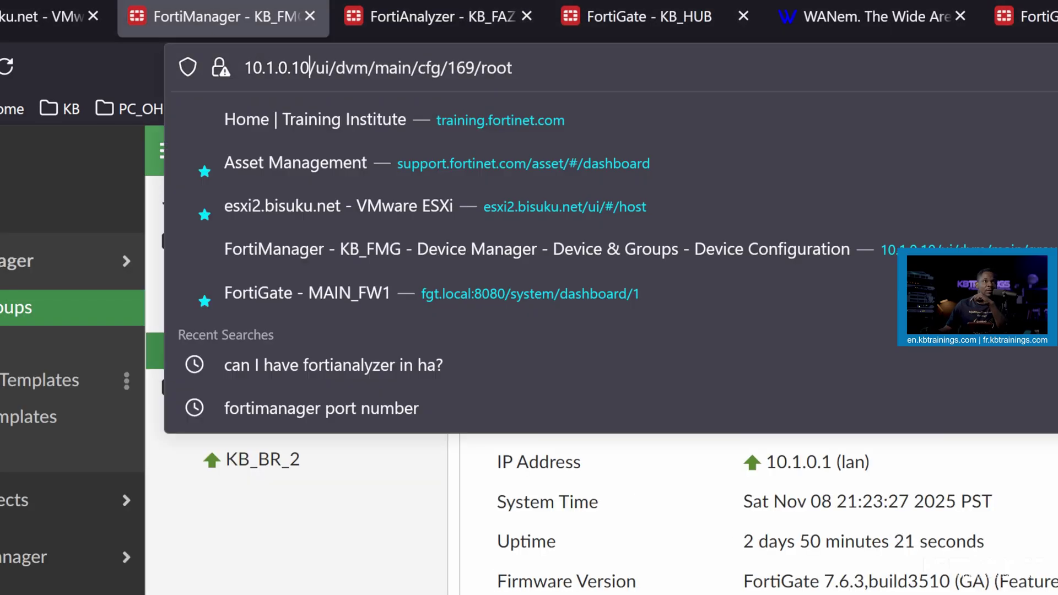
left_click_drag(308, 67, 242, 67)
left_click(307, 389)
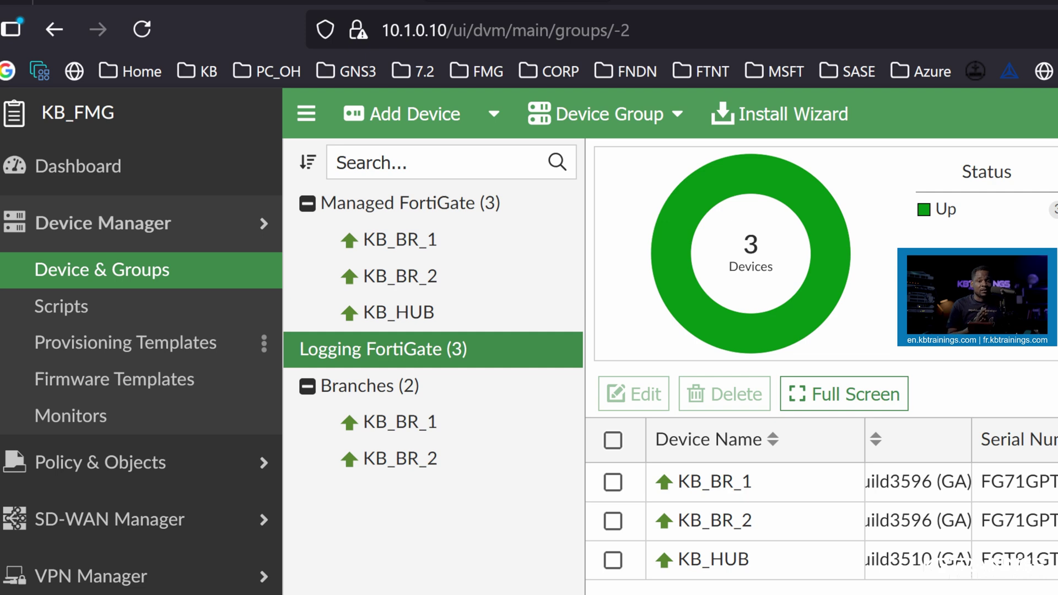
left_click(400, 312)
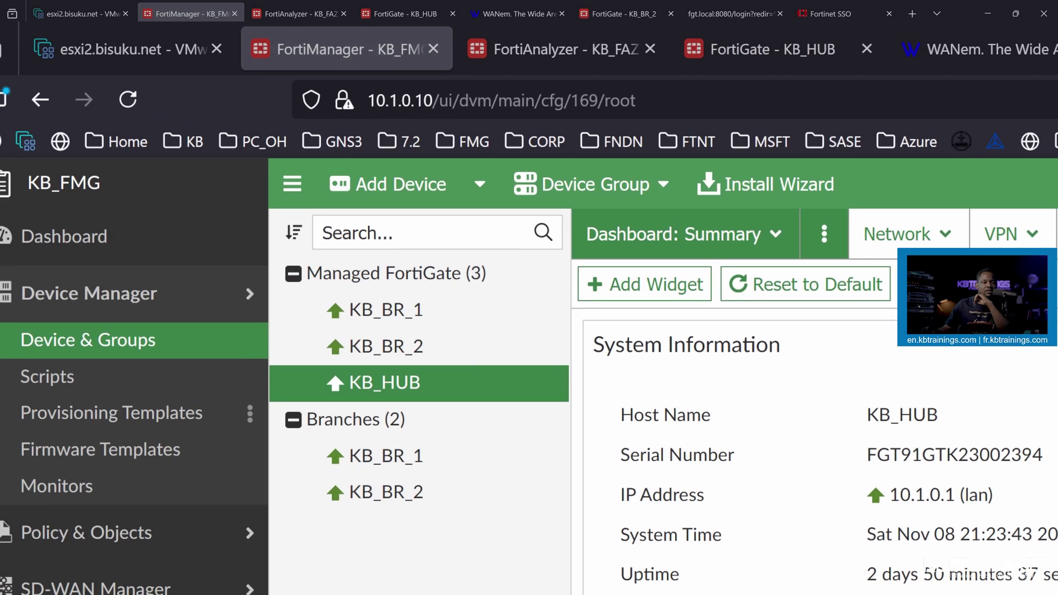
Enable the FortiAnalyzer features from the FortiManager system dashboard and accept the device restart.
left_click(72, 238)
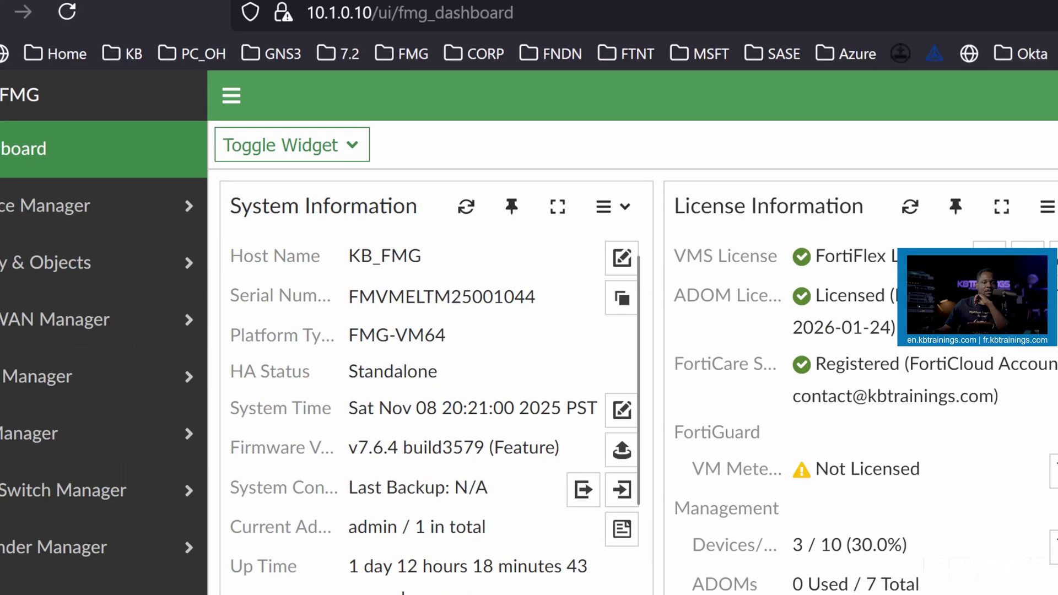
scroll(291, 348, "down", 2)
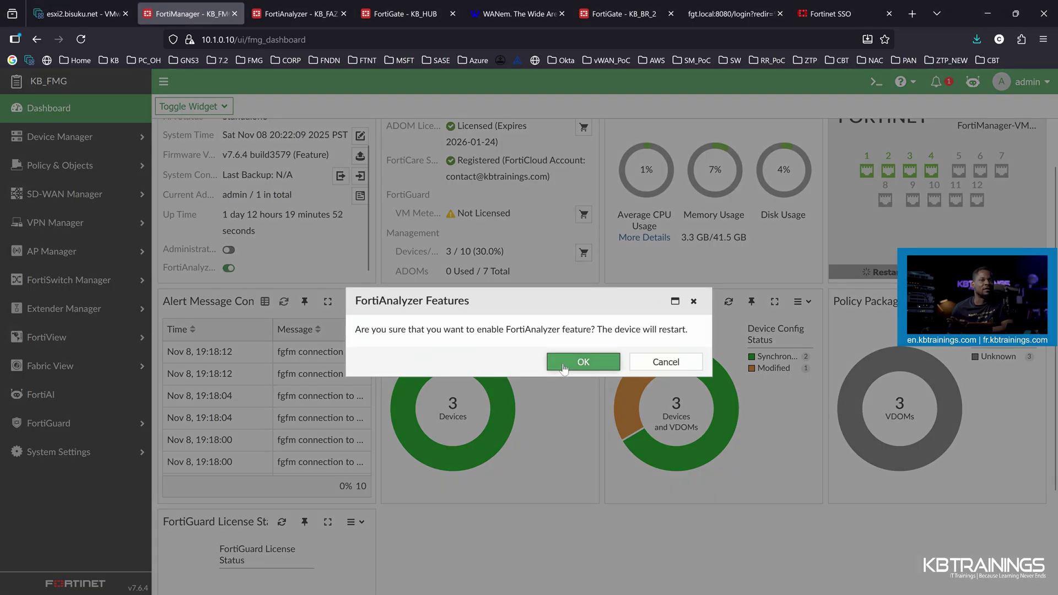
left_click(563, 366)
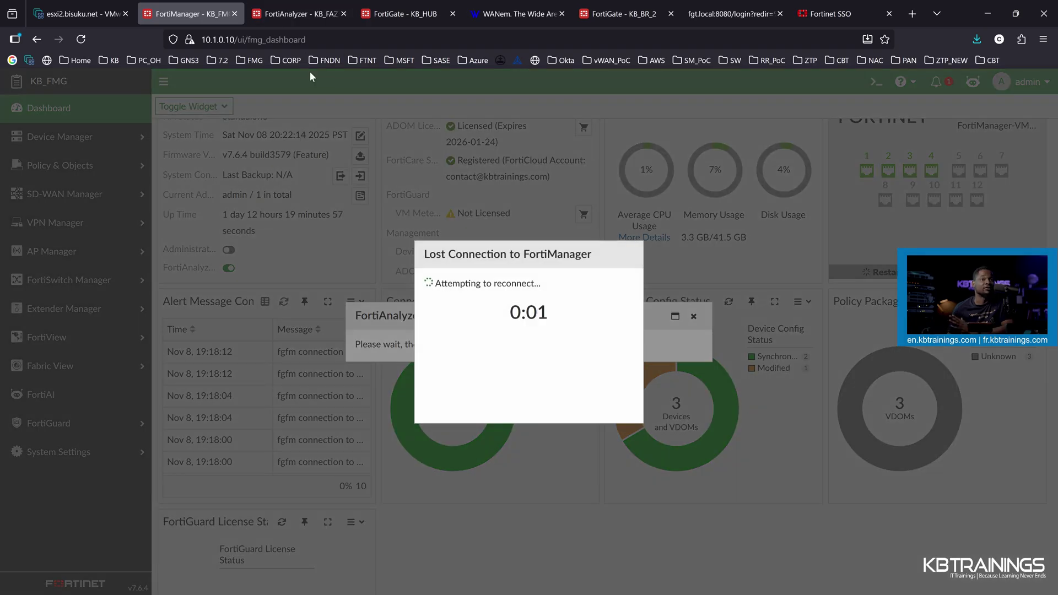
Switch to FortiAnalyzer and review the FortiView SD-WAN summary, the SSL & Dialup and Site-to-Site IPsec views, and System Events.
left_click(282, 15)
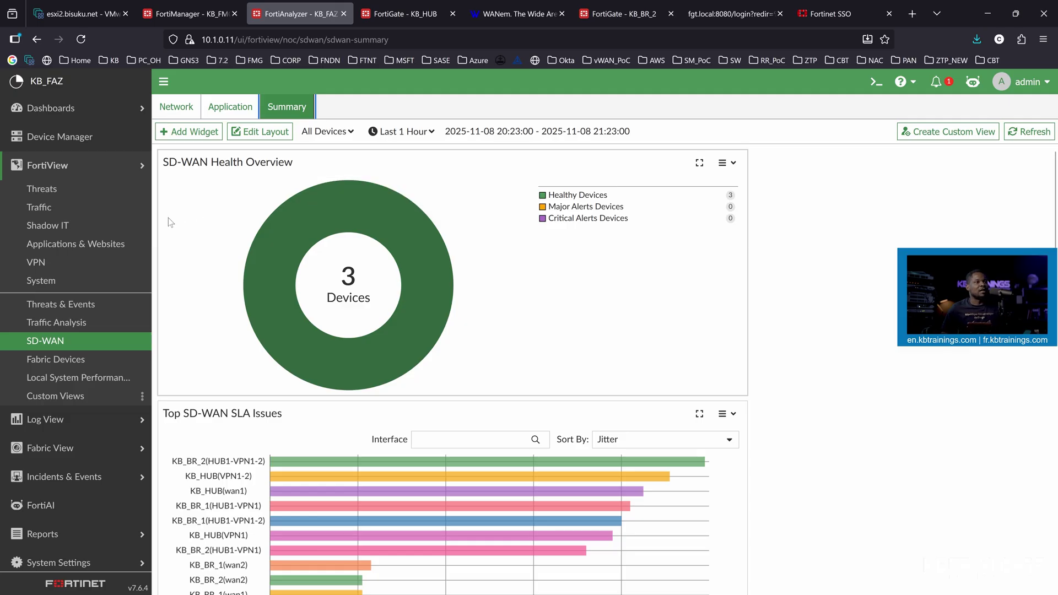
scroll(55, 337, "down", 3)
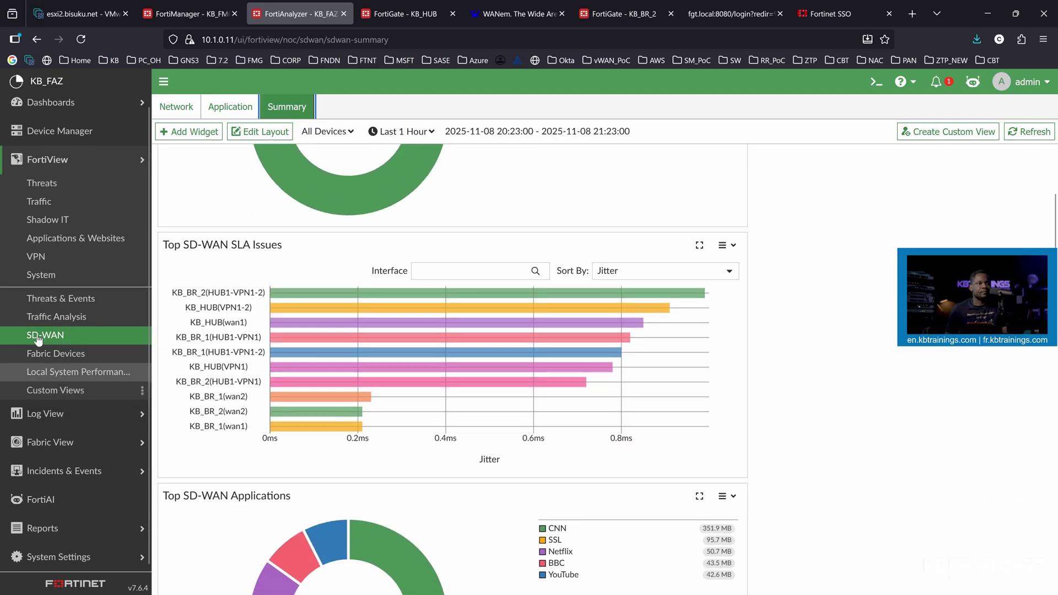
left_click(36, 258)
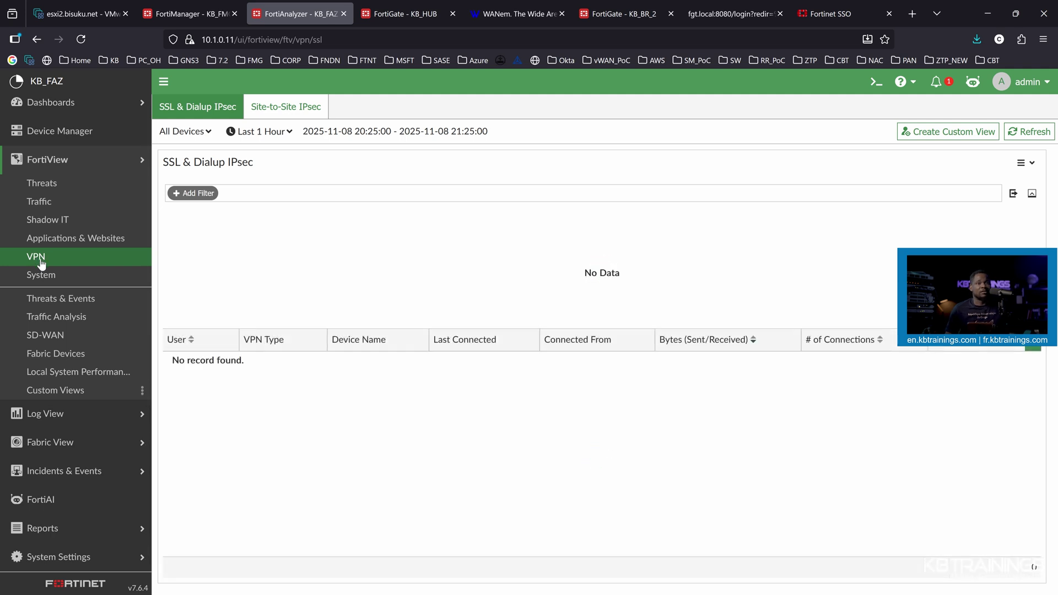
triple_click(205, 163)
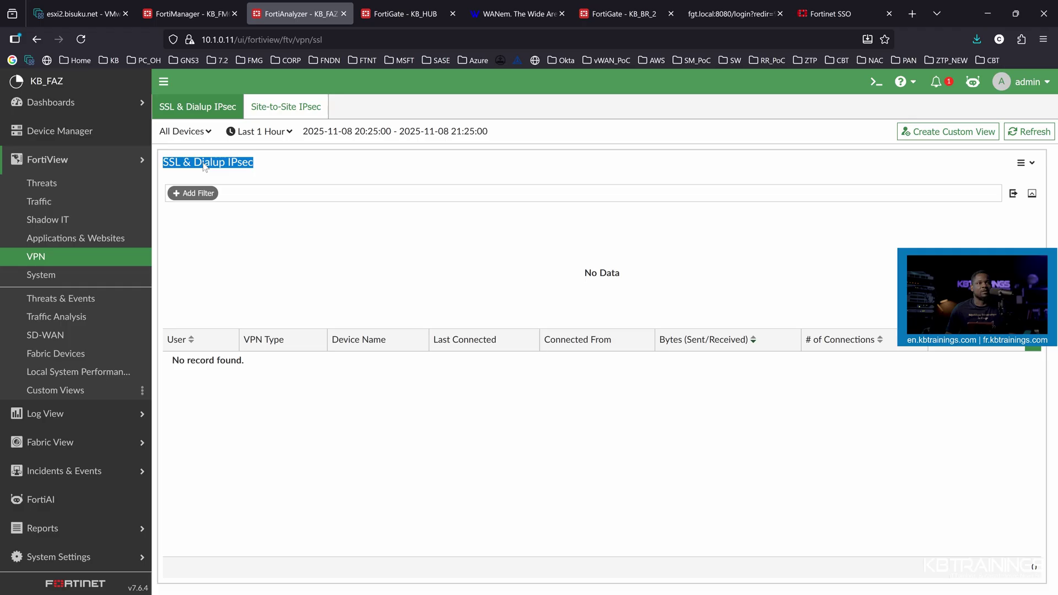
left_click(287, 106)
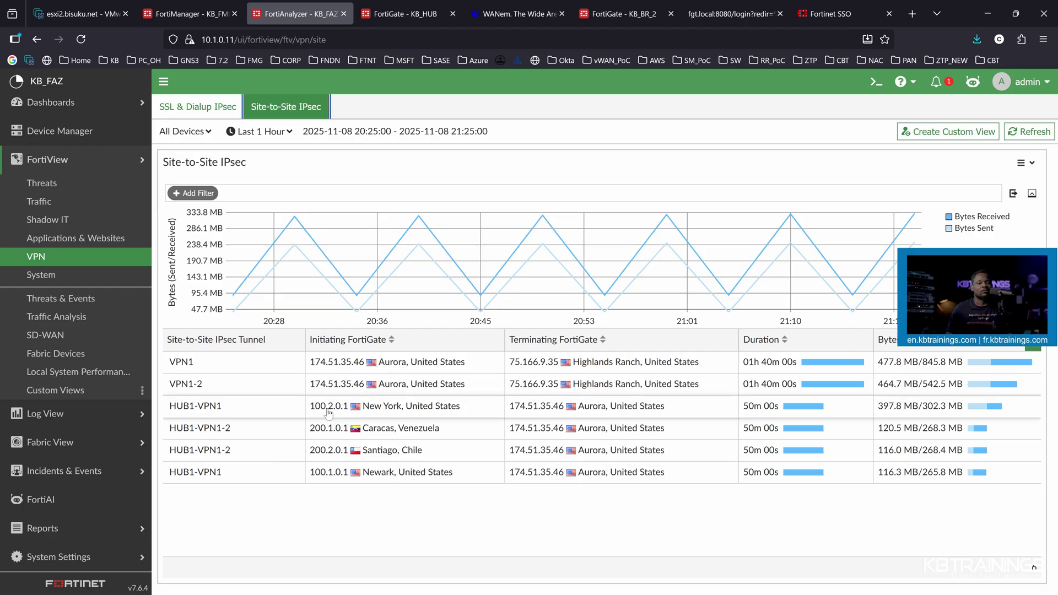
left_click(44, 281)
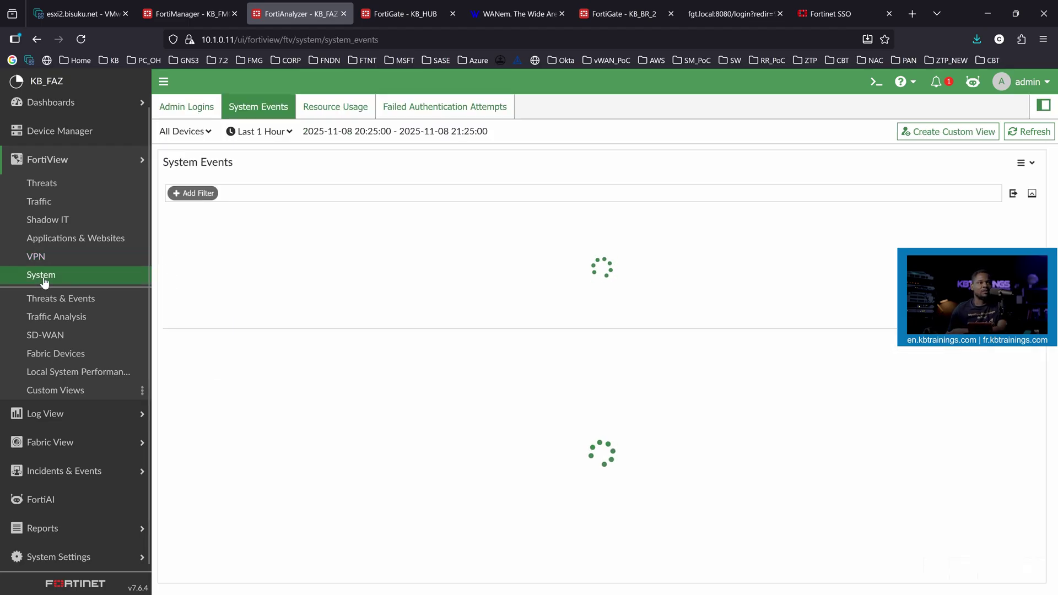
Return to the SD-WAN network view for KB_HUB and review the performance status and Top SD-WAN SLA Issues charts.
left_click(48, 336)
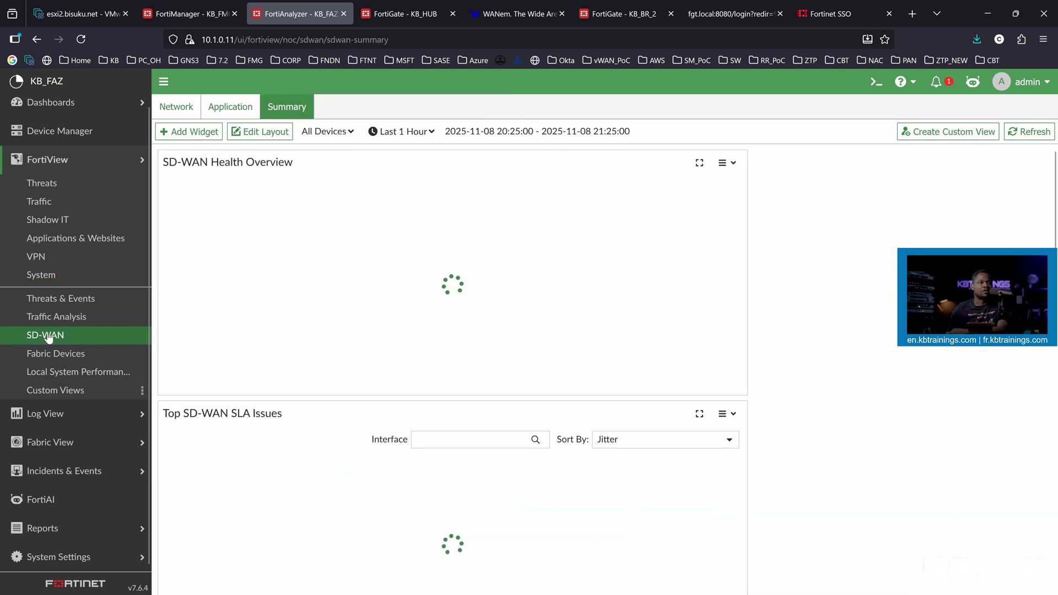
left_click(190, 108)
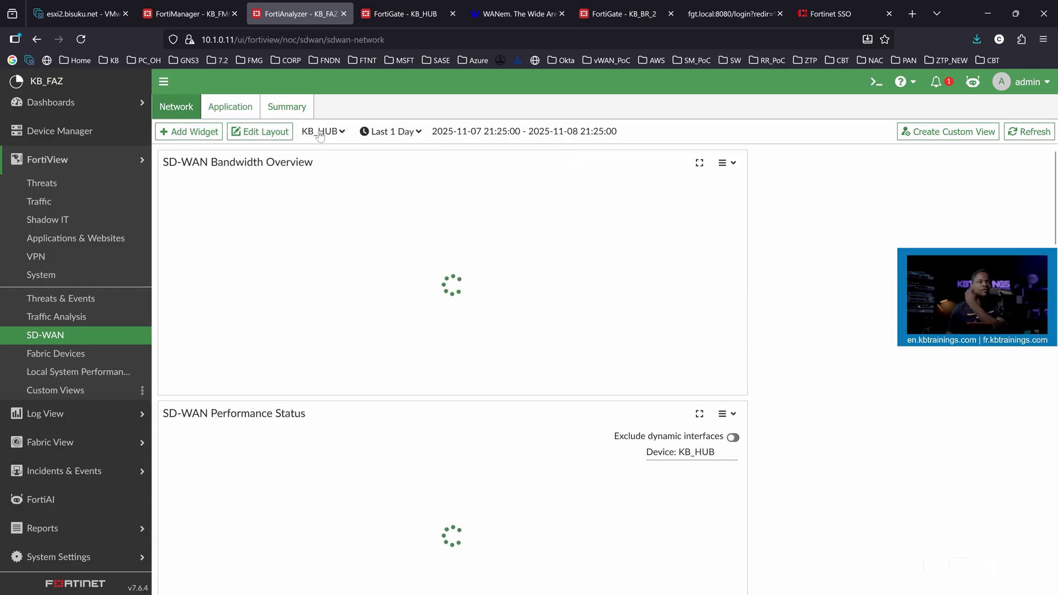
scroll(401, 275, "down", 2)
scroll(400, 275, "down", 4)
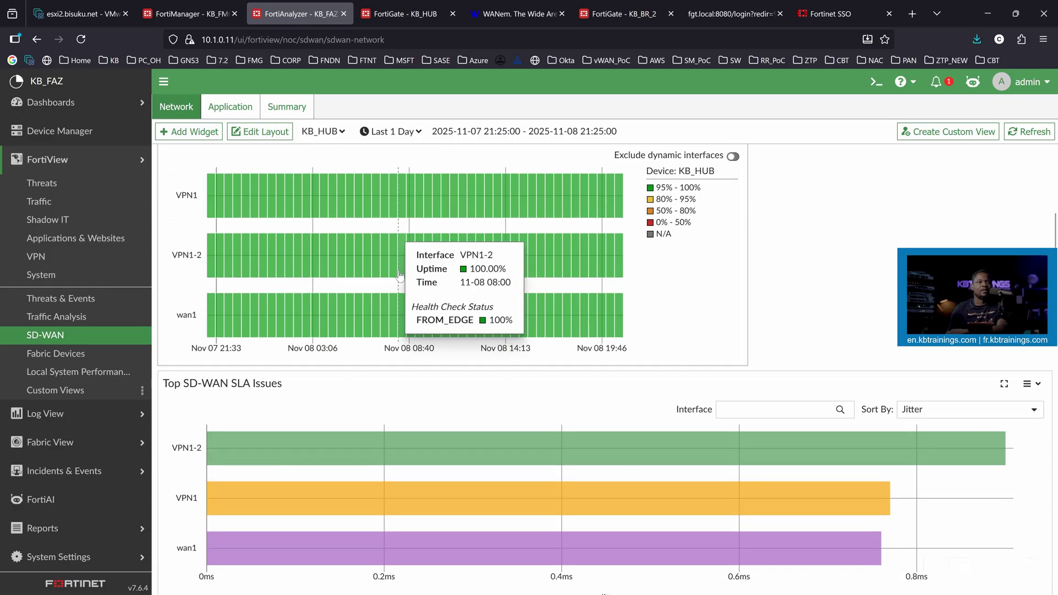
scroll(578, 369, "down", 2)
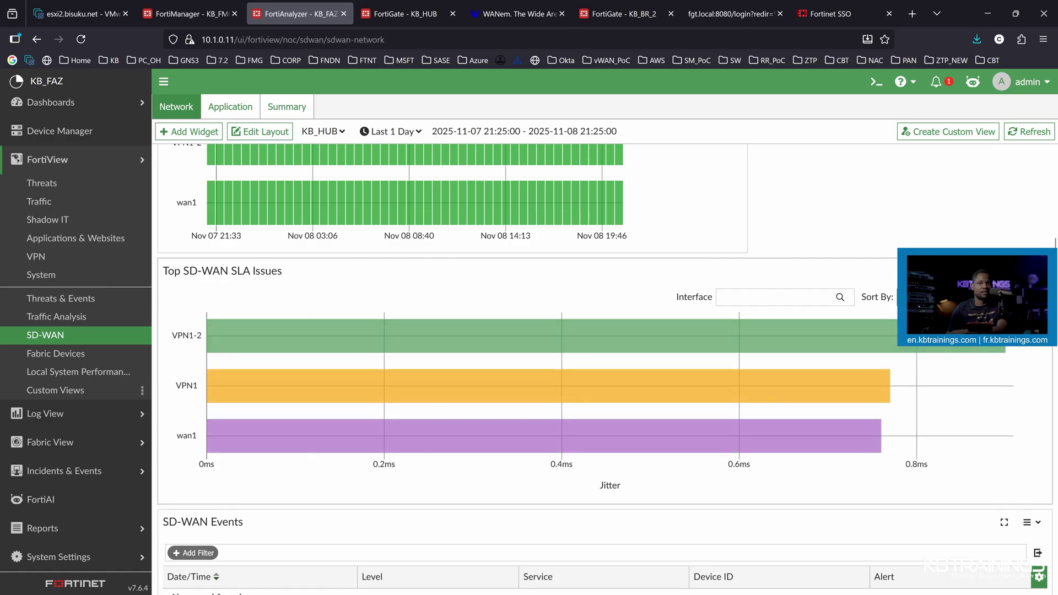
Sort the Top SD-WAN SLA Issues chart by Latency and then by Packet Loss.
left_click(879, 296)
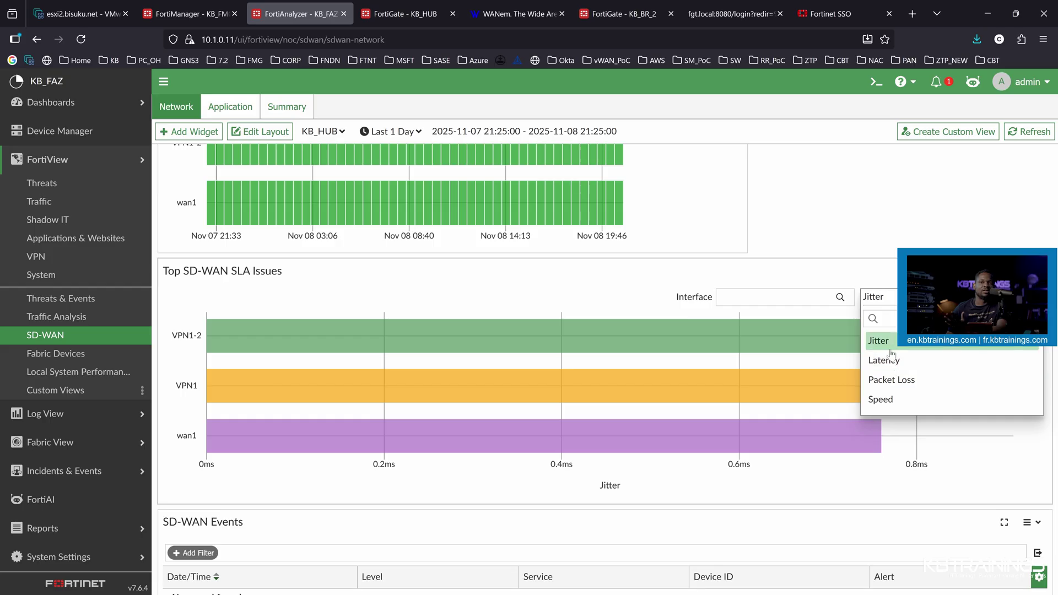
left_click(896, 365)
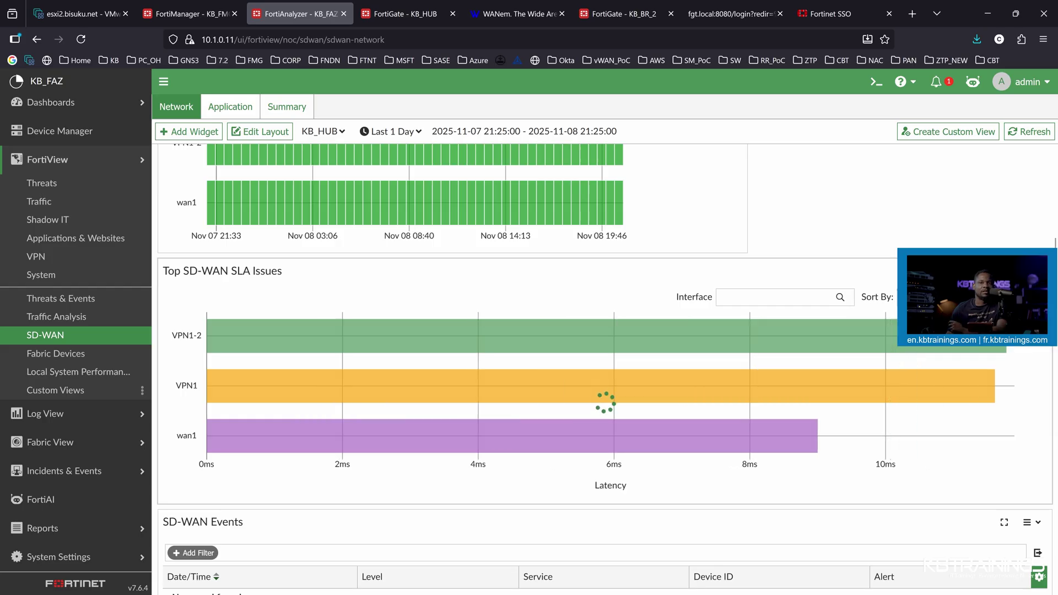
left_click(887, 297)
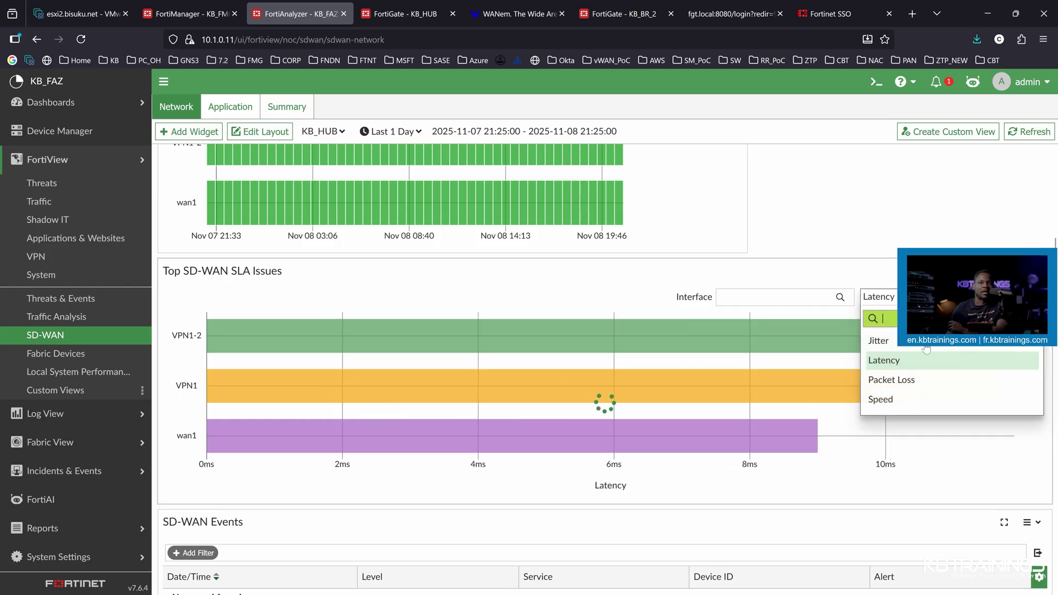
left_click(917, 385)
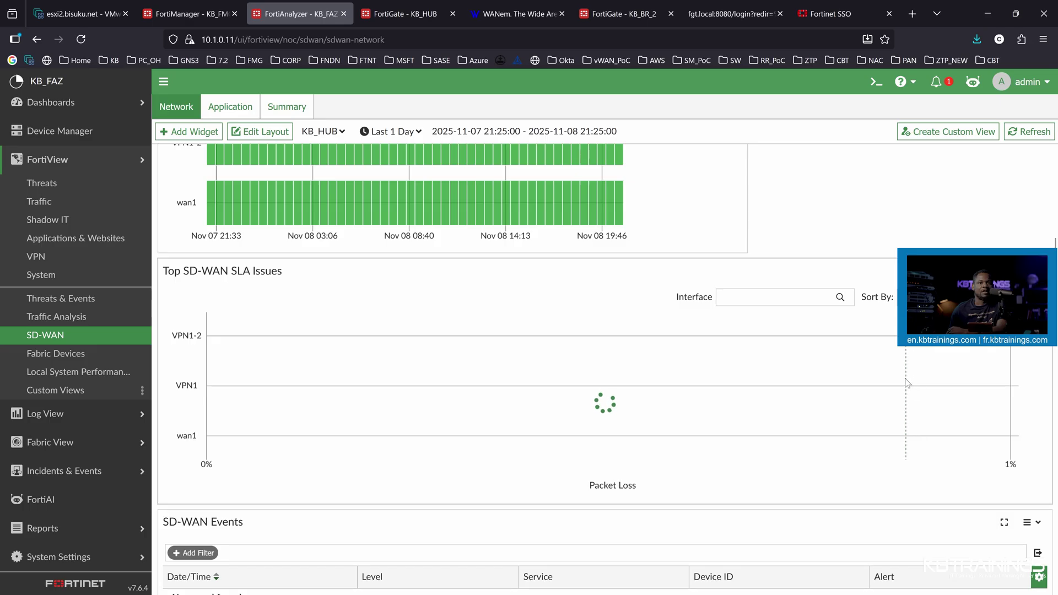
Review KB_HUB's SD-WAN Interfaces, Audio MOS Score, Speed Test and Health Check Status widgets, selecting the wan1 interface row.
scroll(632, 365, "down", 8)
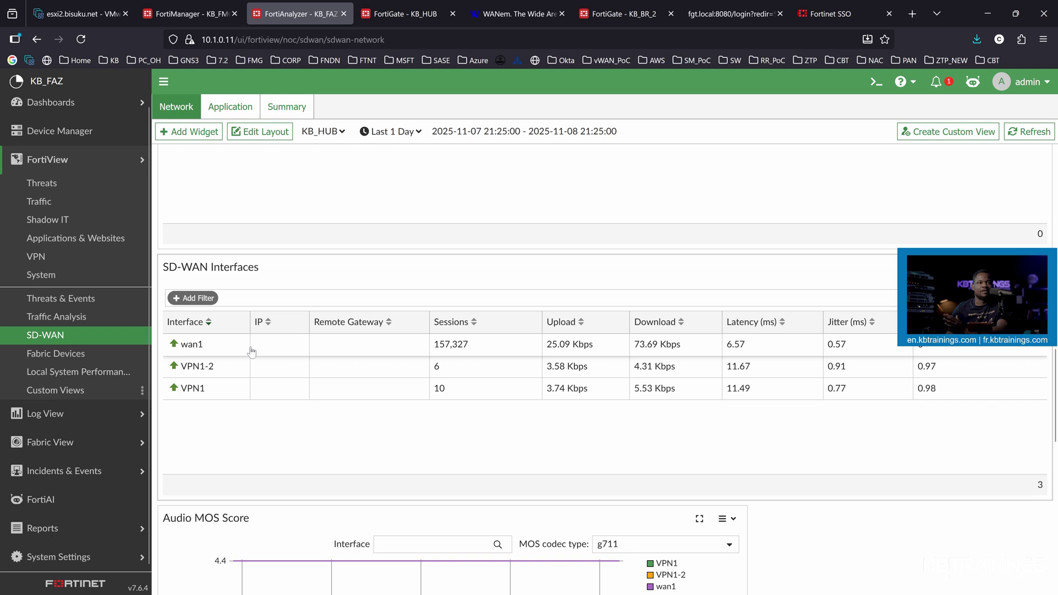
left_click(468, 352)
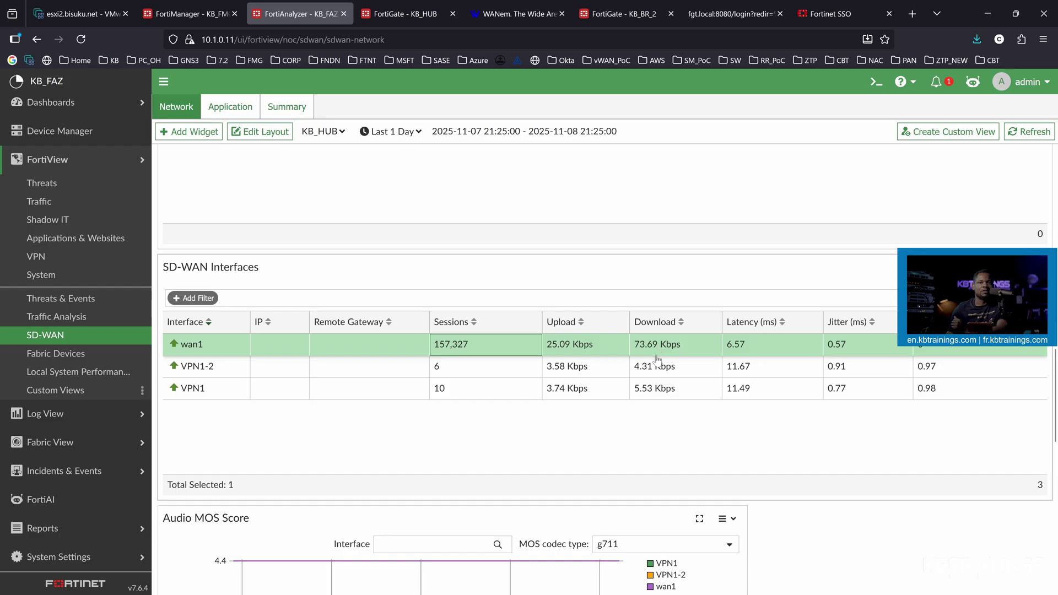
scroll(657, 358, "down", 1)
scroll(657, 359, "down", 10)
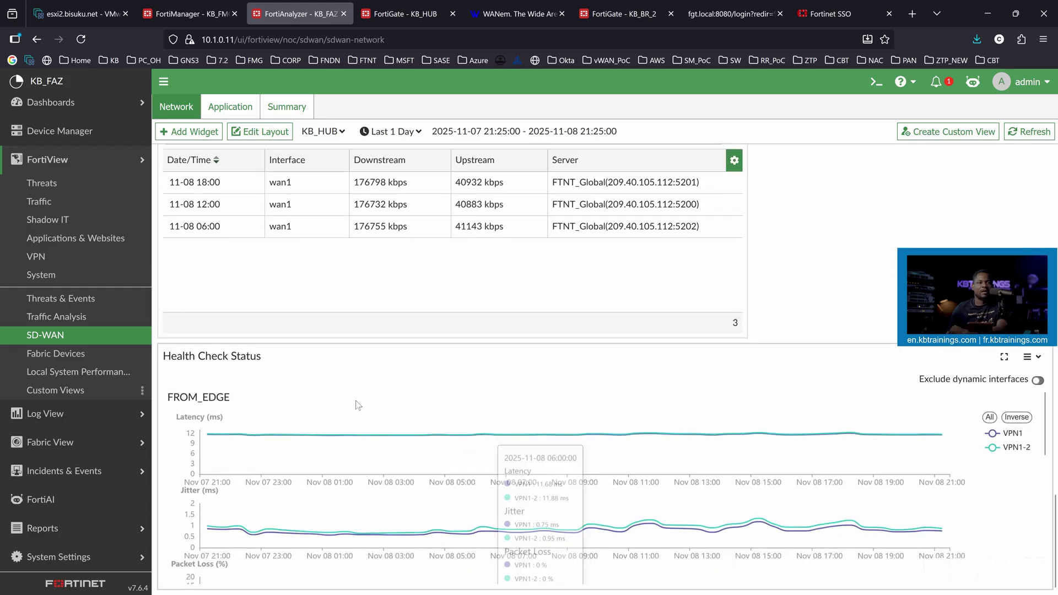
scroll(810, 422, "down", 4)
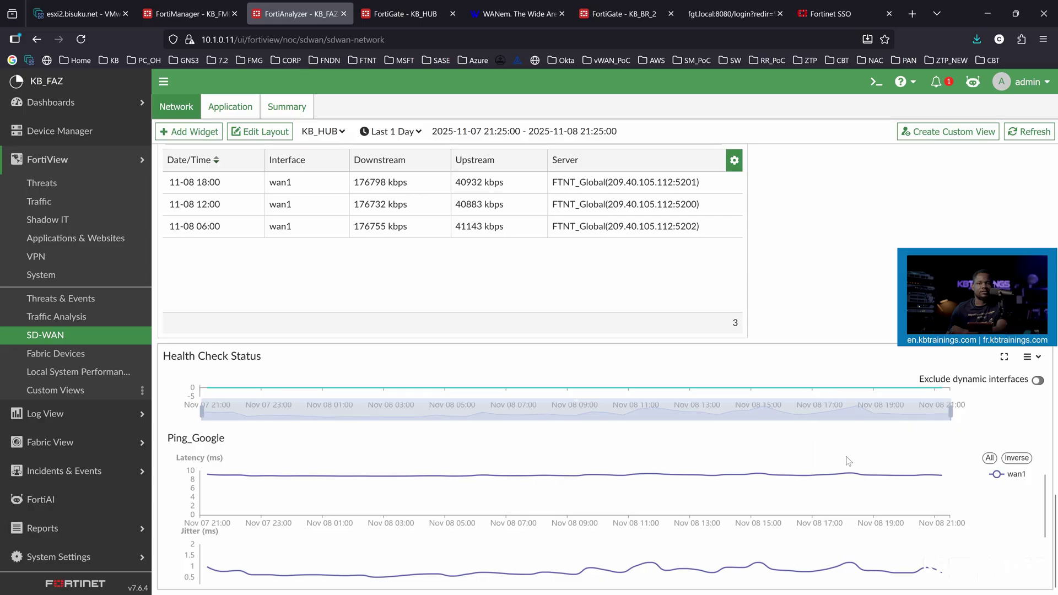
scroll(846, 457, "down", 2)
scroll(848, 461, "up", 6)
scroll(526, 246, "up", 8)
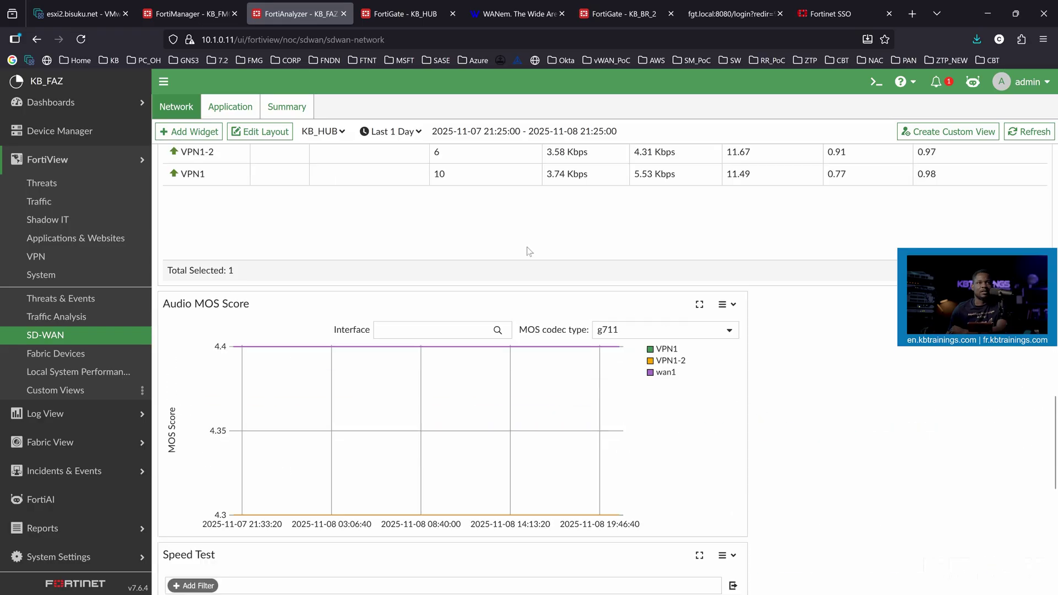
scroll(188, 233, "up", 1)
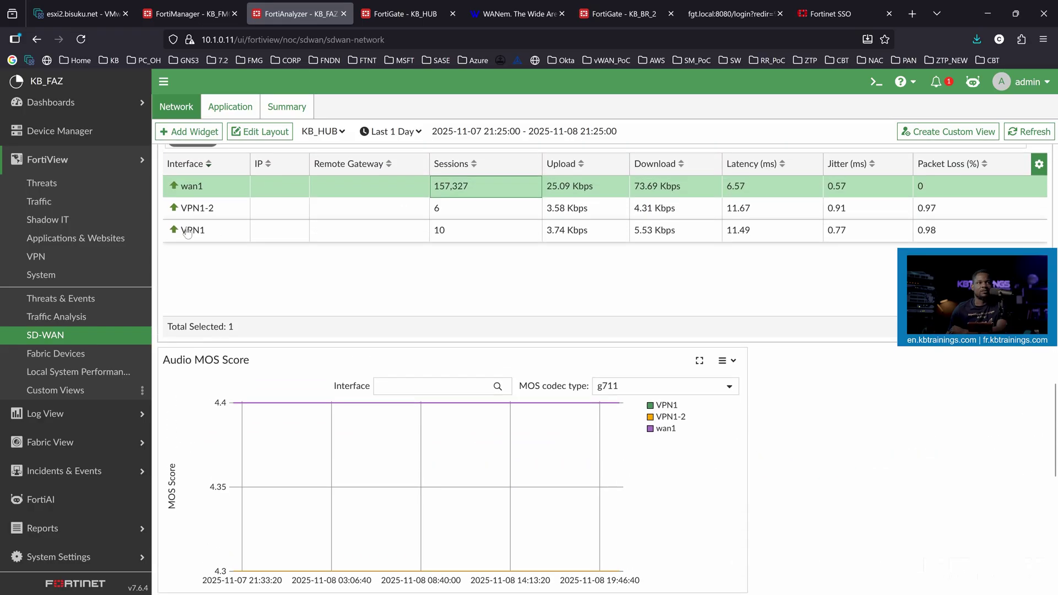
Review the FortiView Top Sources traffic list and the Top Country/Region view for all devices.
left_click(64, 213)
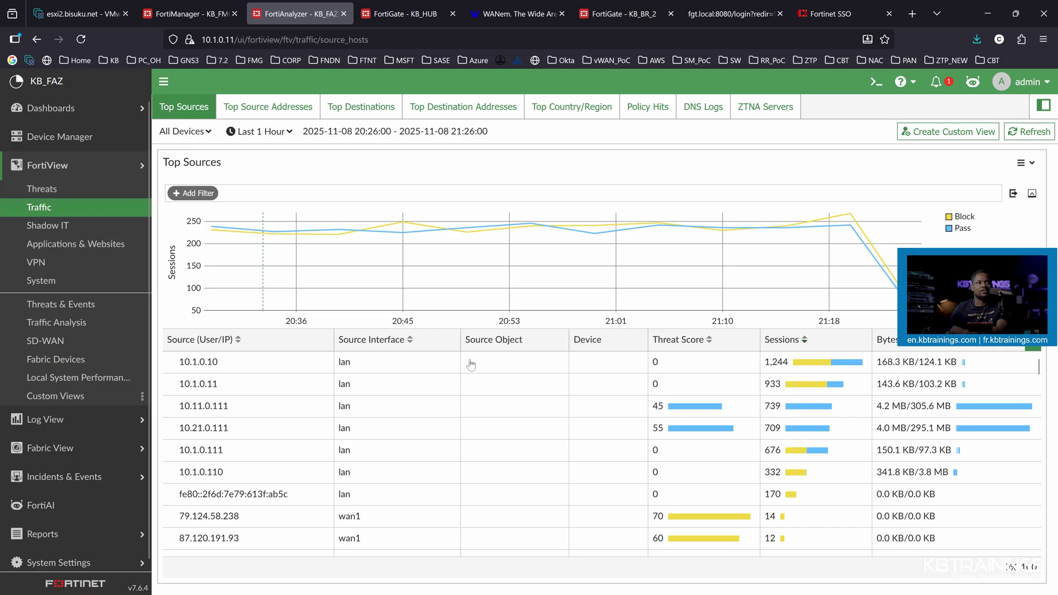
scroll(670, 432, "down", 5)
scroll(670, 433, "up", 5)
left_click(560, 112)
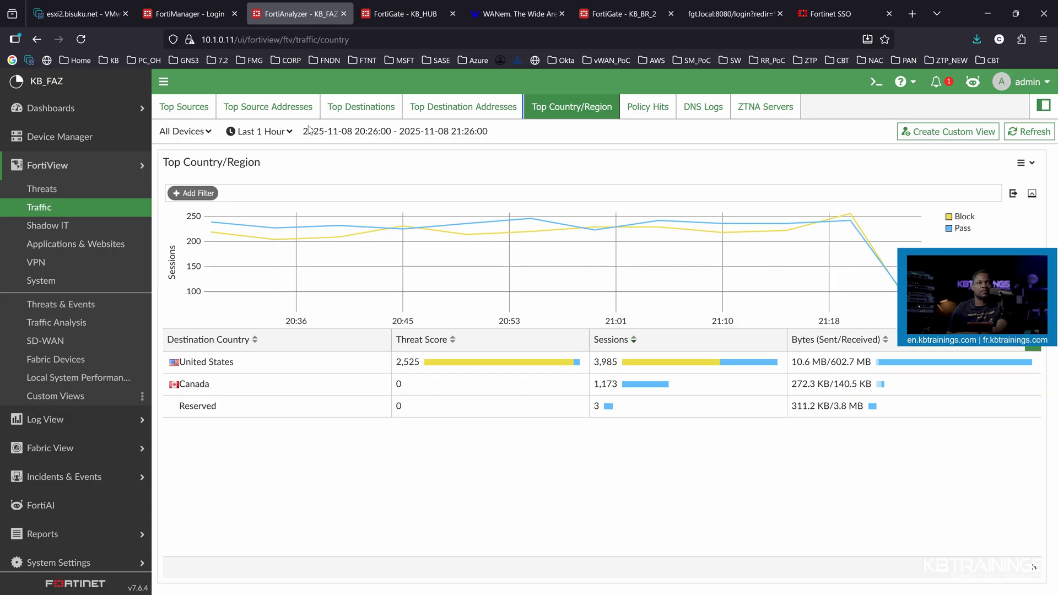
View the ZTNA traffic analysis and the FortiAnalyzer system Status dashboard.
left_click(77, 324)
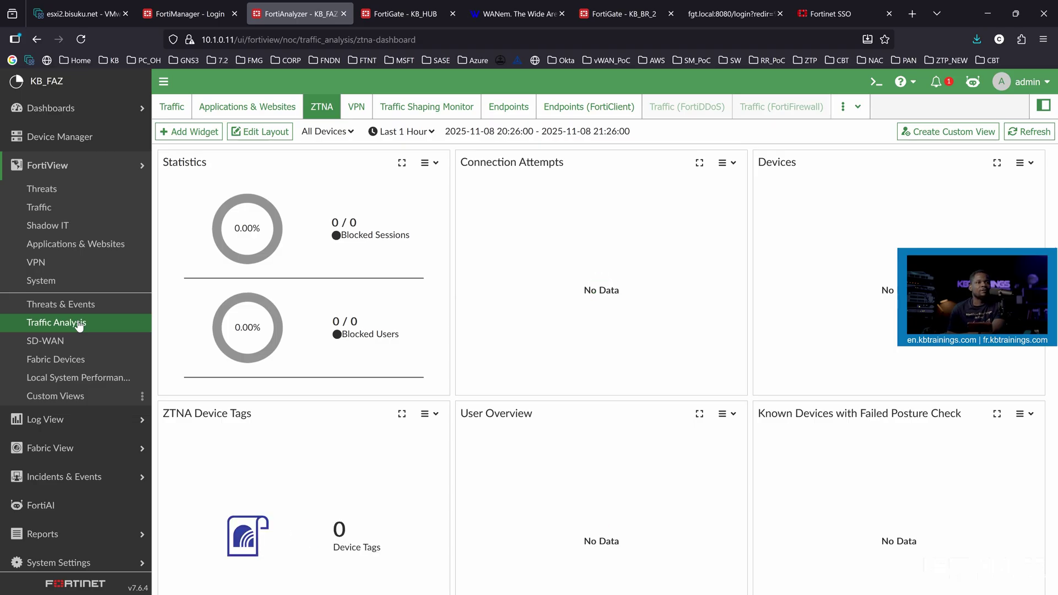
scroll(303, 275, "down", 1)
left_click(52, 110)
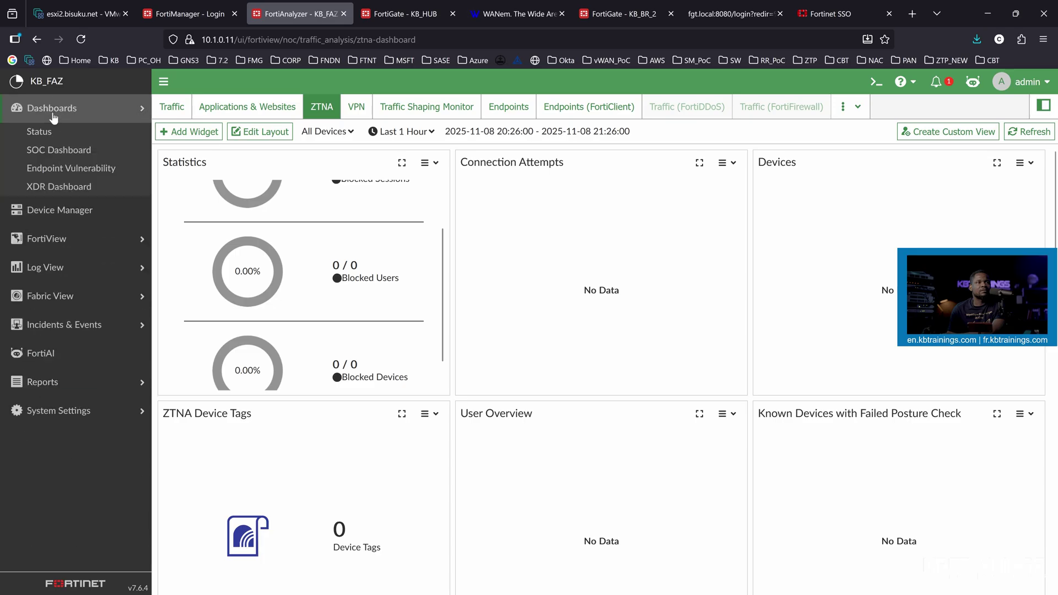
left_click(53, 134)
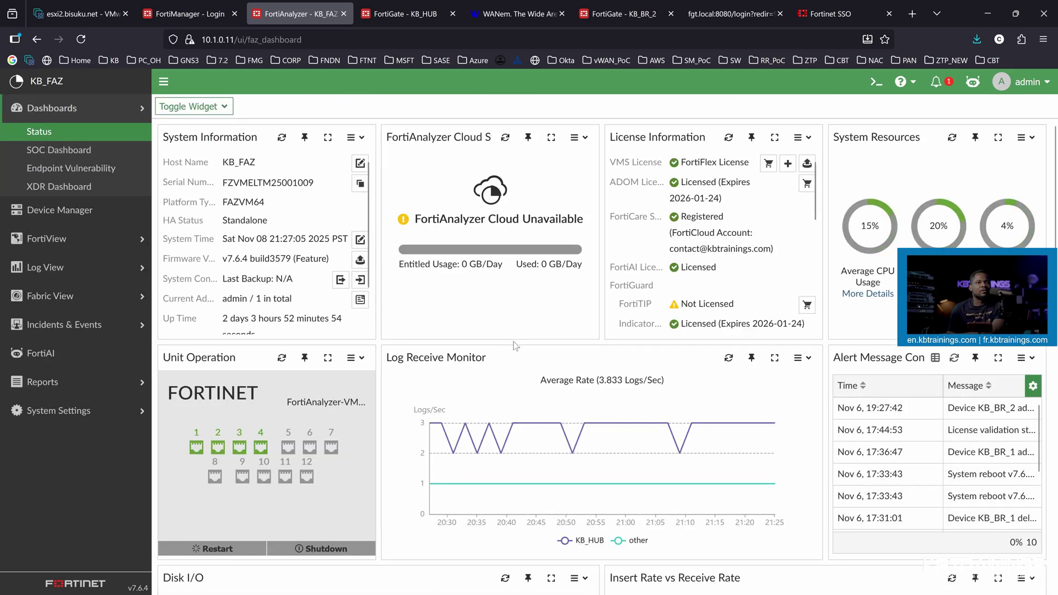
scroll(302, 193, "down", 5)
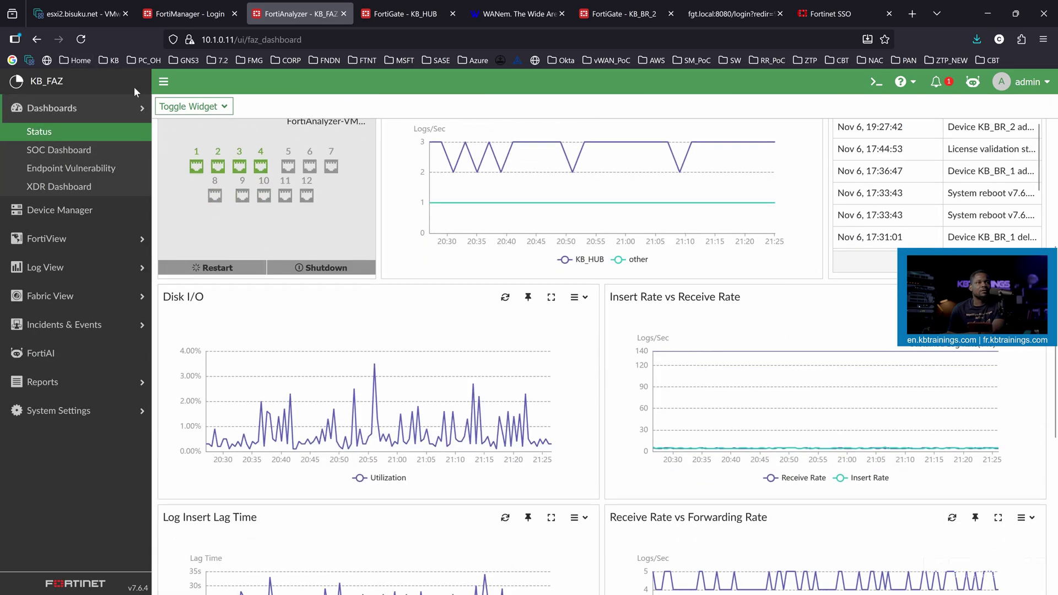
Return to FortiView's Top Sources traffic view and review the Traffic monitor under Traffic Analysis.
left_click(54, 241)
left_click(55, 207)
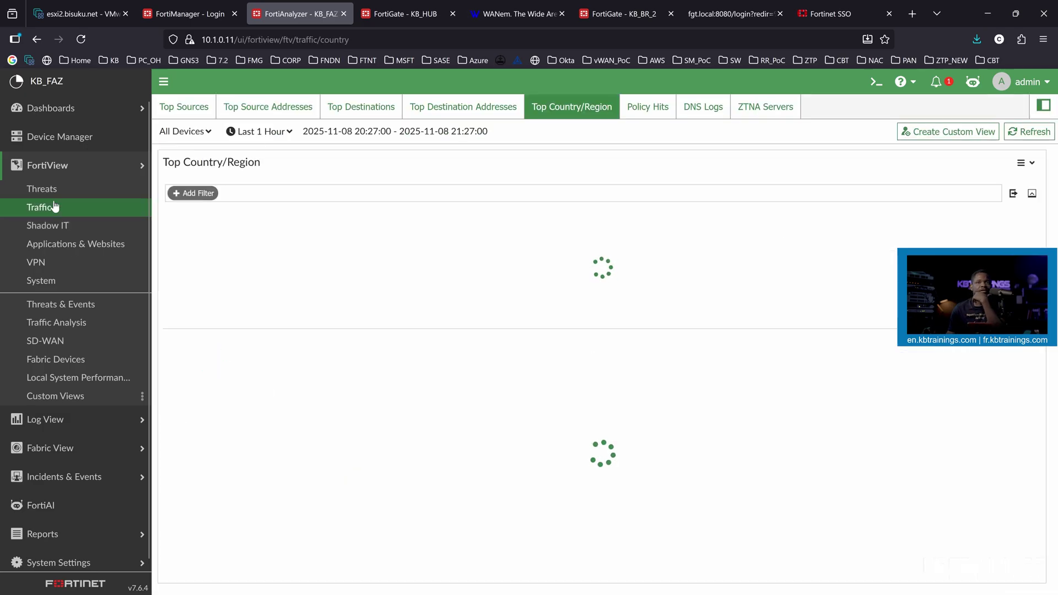
left_click(165, 110)
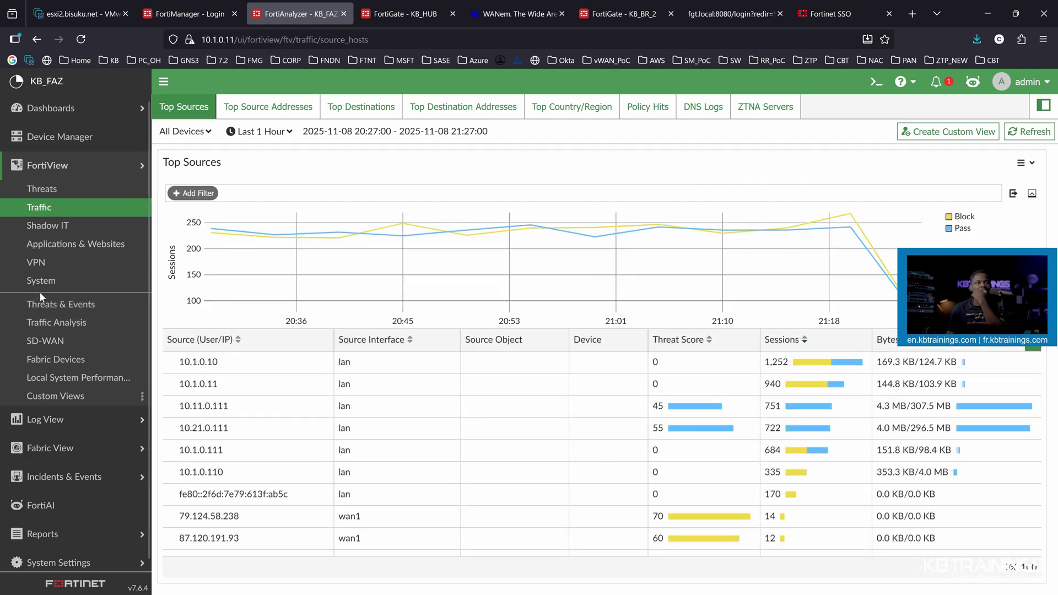
left_click(53, 326)
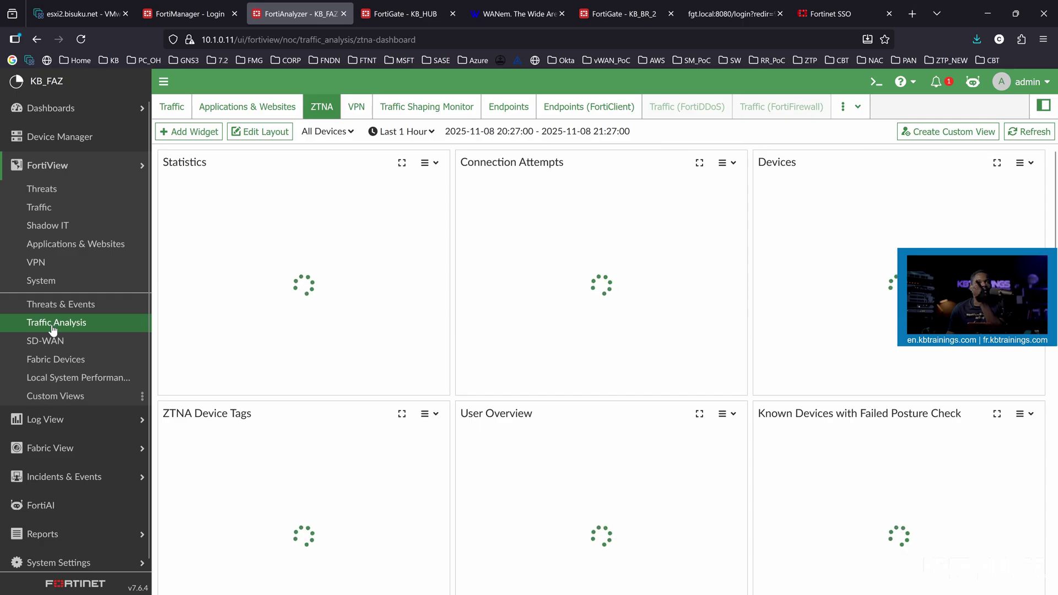
left_click(172, 108)
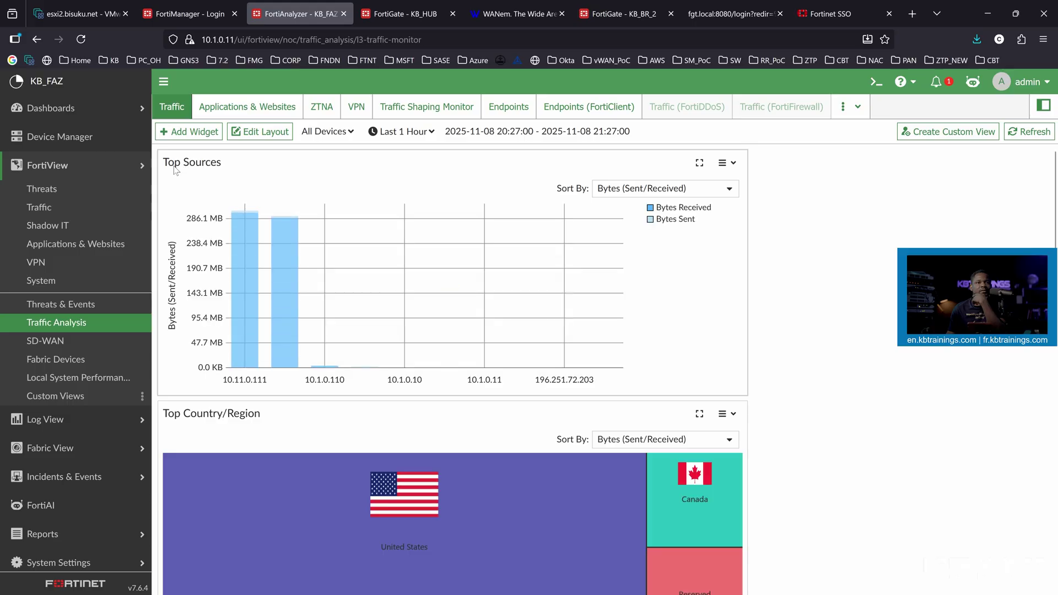
scroll(270, 304, "down", 7)
scroll(270, 300, "up", 7)
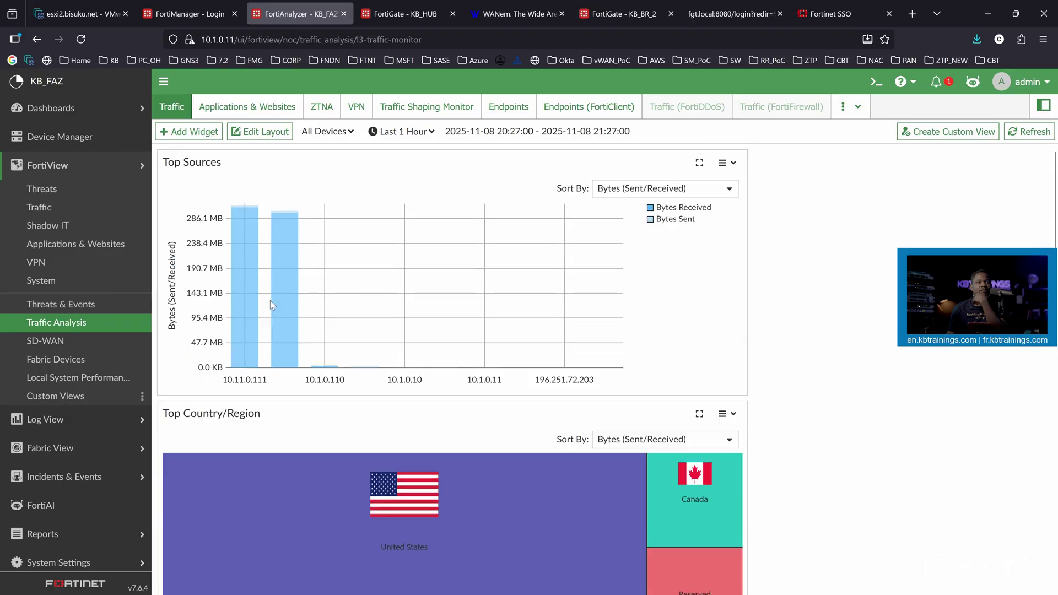
Search the widgets for "source", add Top Sources Today to the Traffic monitor and expand it to full size.
left_click(181, 132)
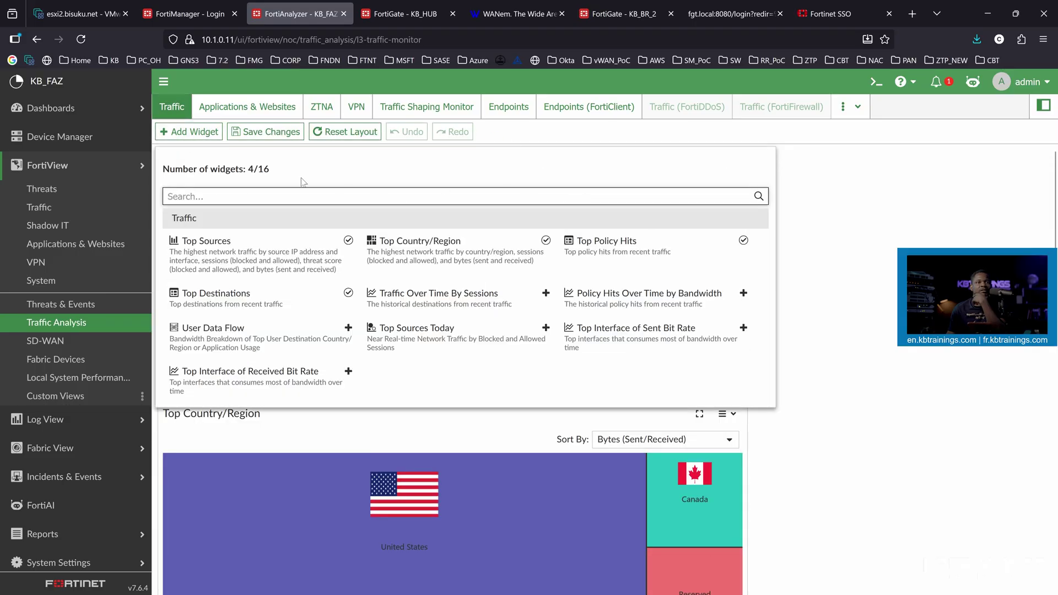
type("source")
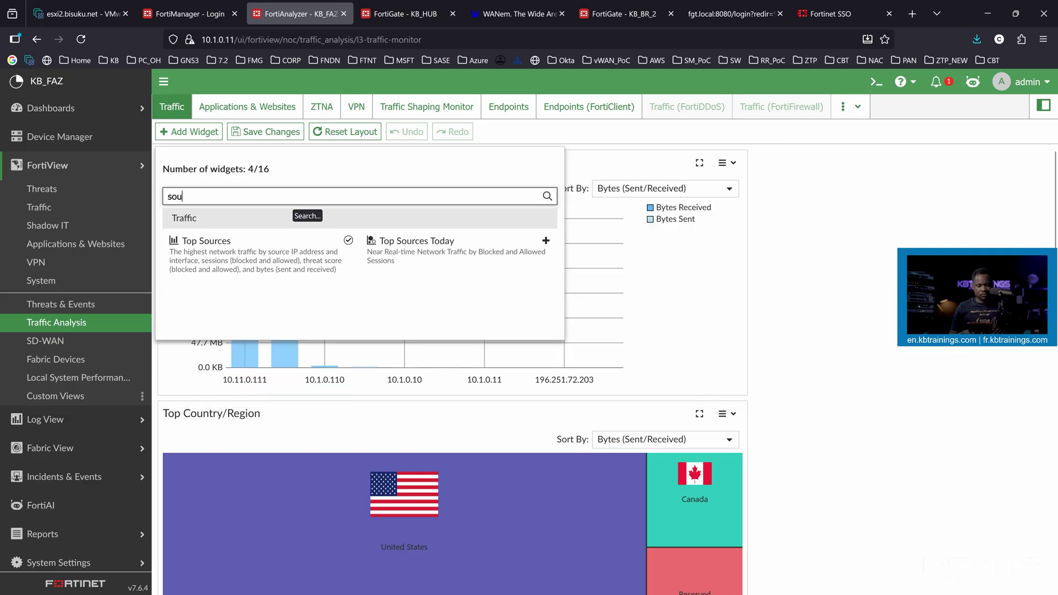
left_click(405, 255)
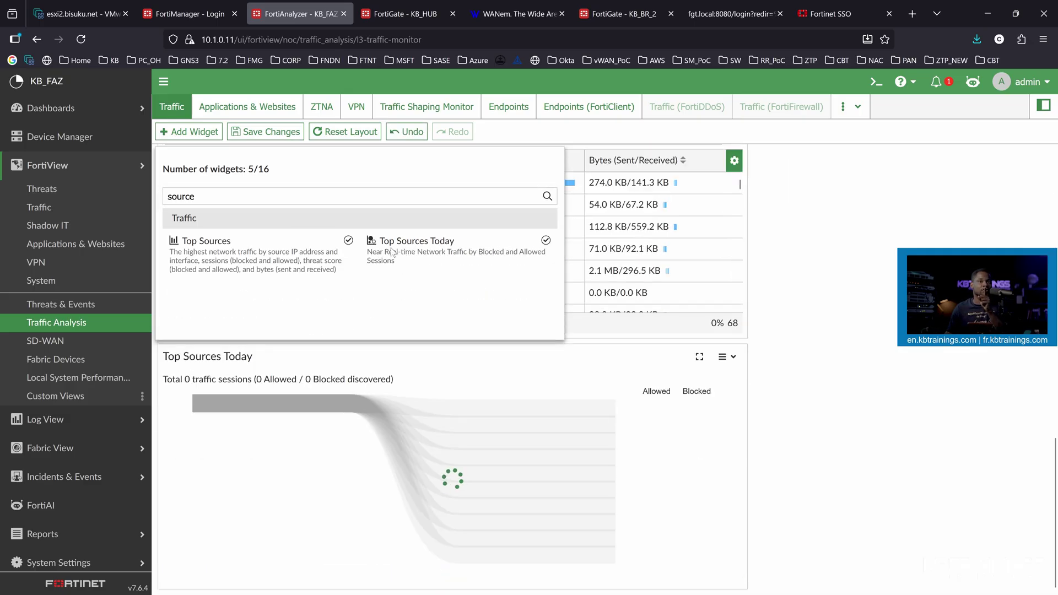
left_click(698, 358)
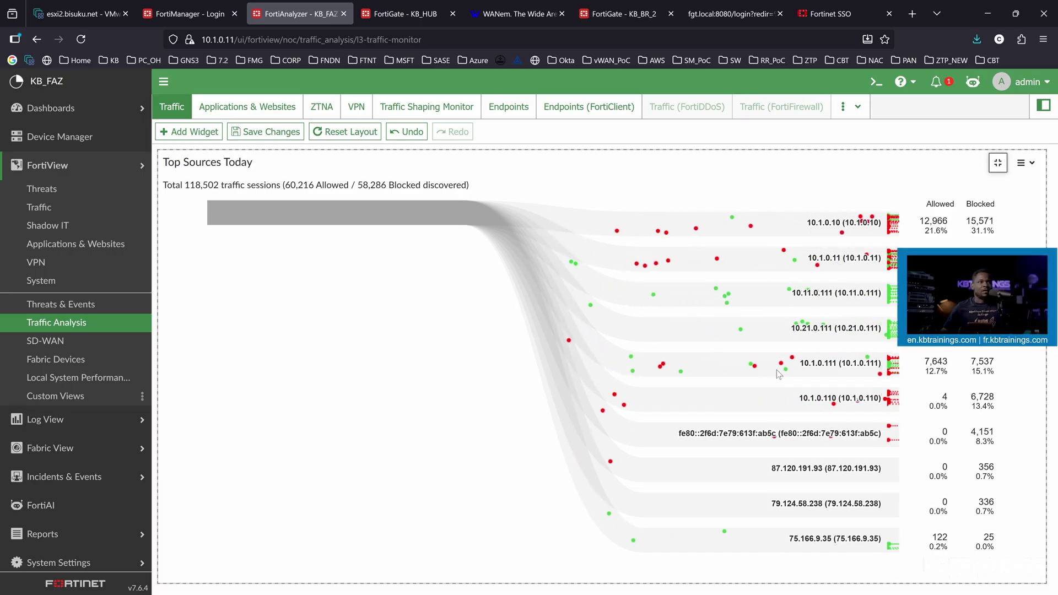
Switch to FortiManager, log in with the prefilled credentials and review the system dashboard widgets.
left_click(191, 8)
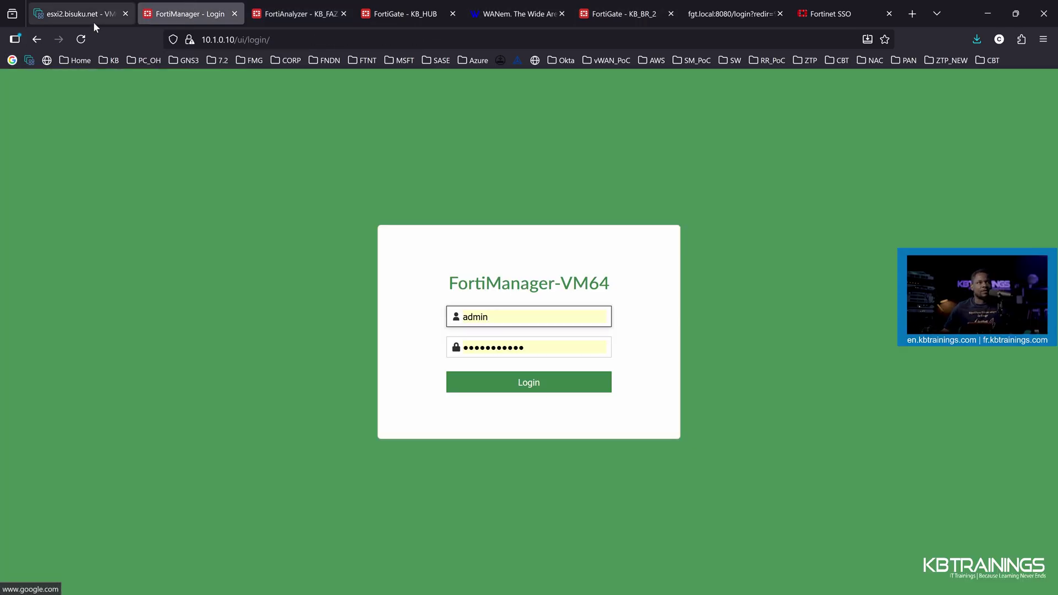
left_click(467, 380)
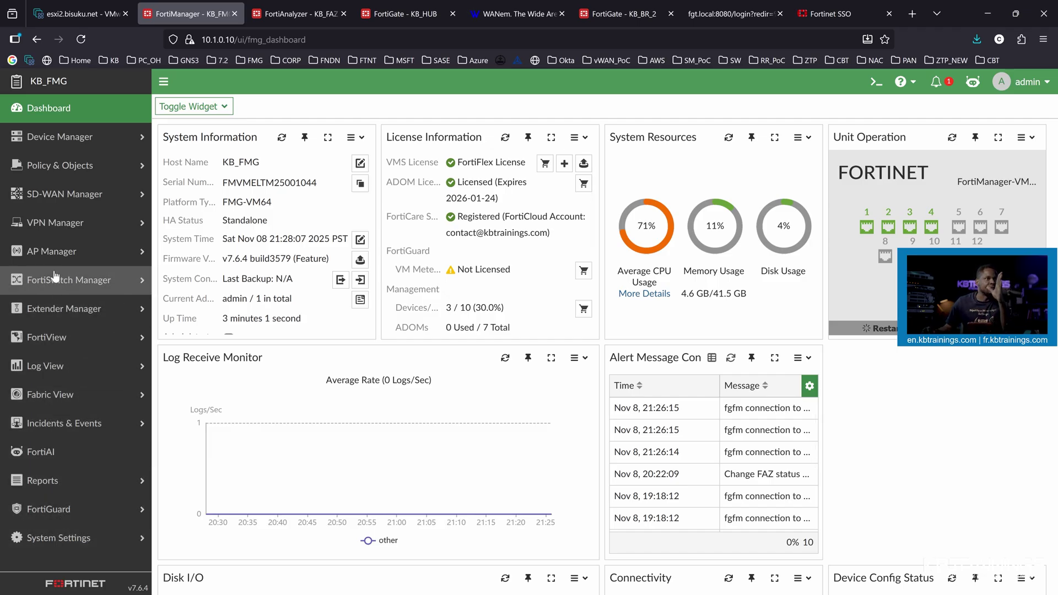
scroll(210, 231, "down", 5)
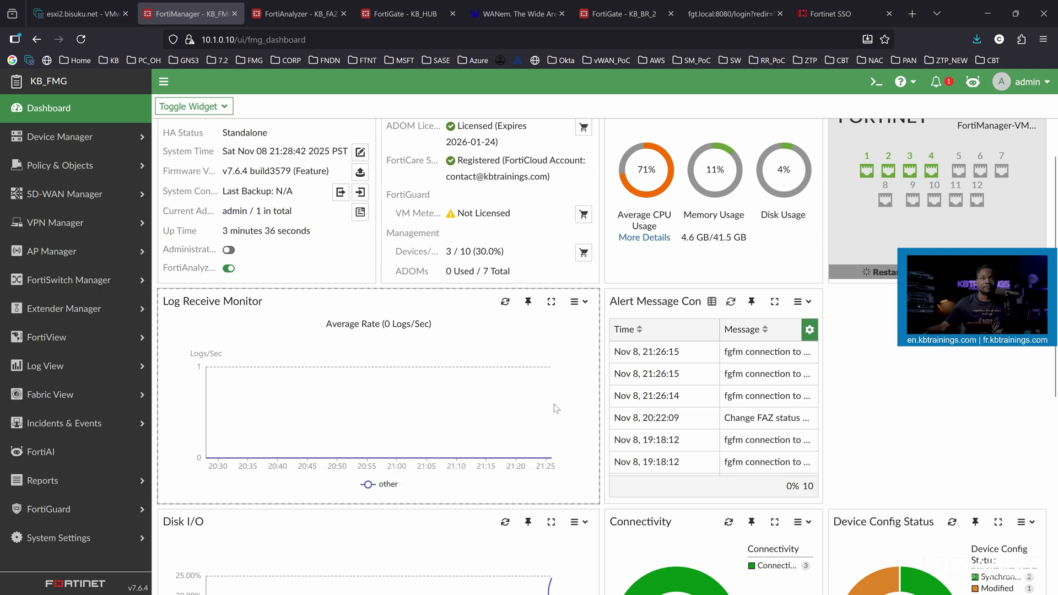
Switch to the KB_HUB session in SecureCRT, run "show log fortianalyzer setting" and highlight the returned configuration block.
key("alt+Tab")
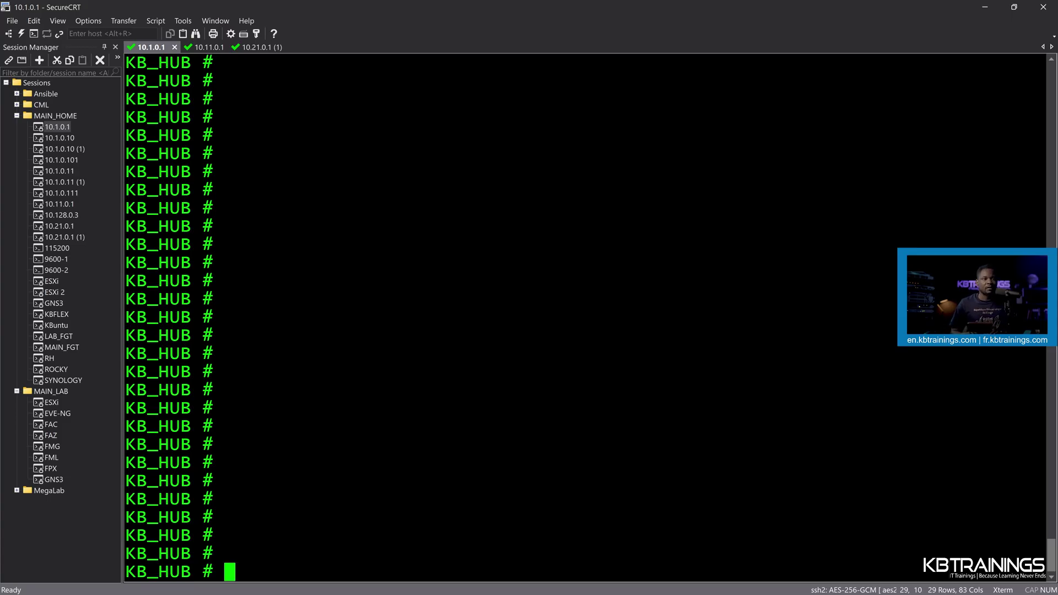
type("show")
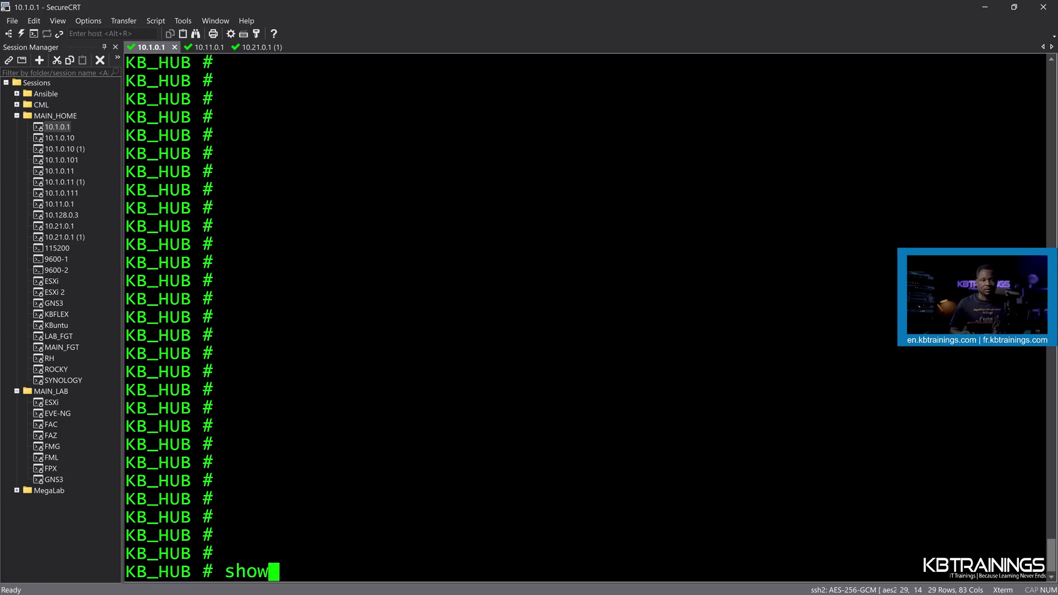
type(" log fortianalyzer")
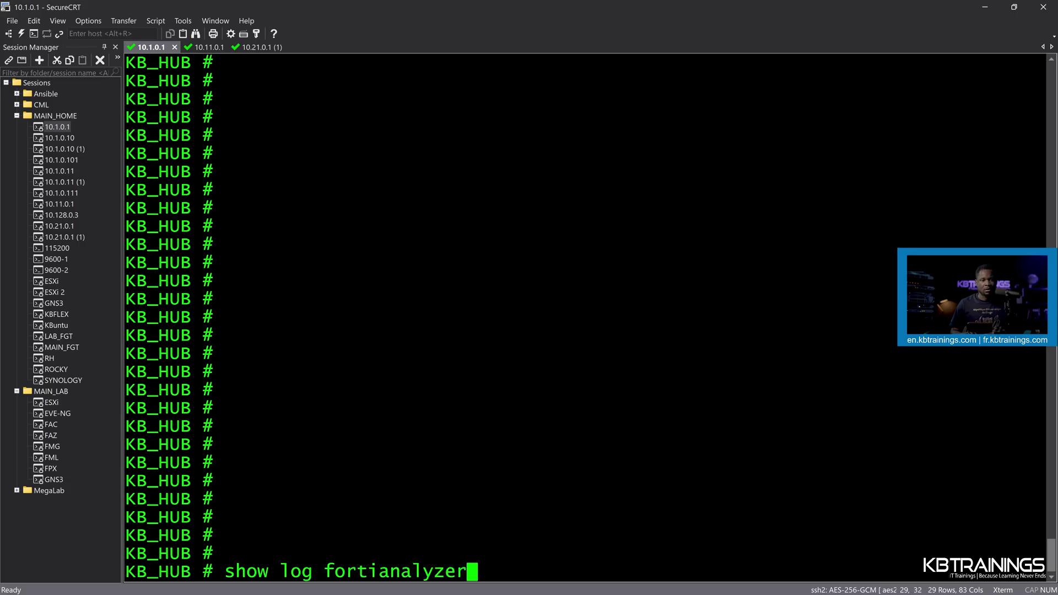
type(" setting")
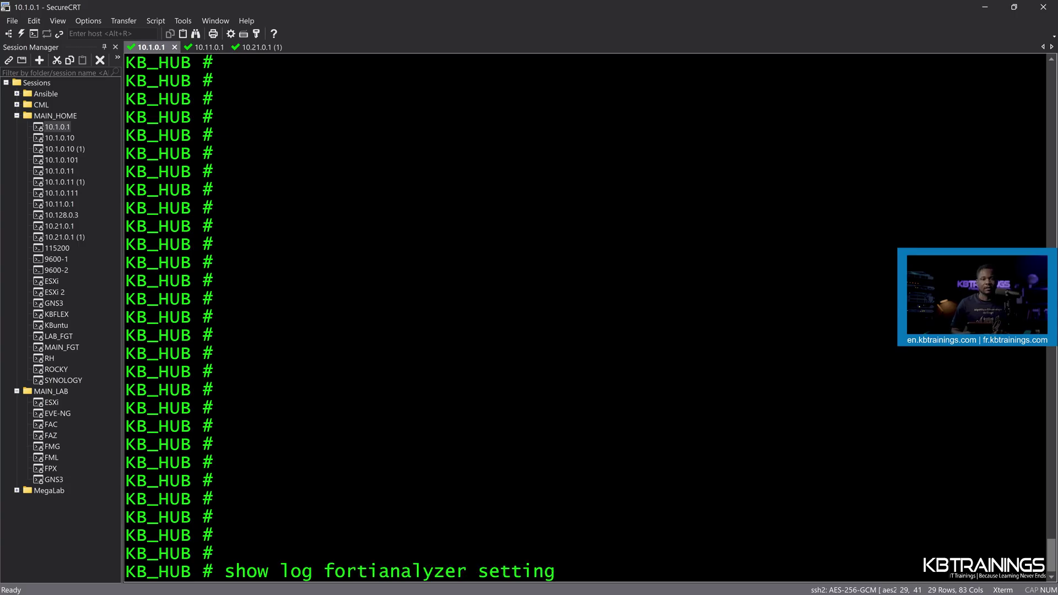
key("Return")
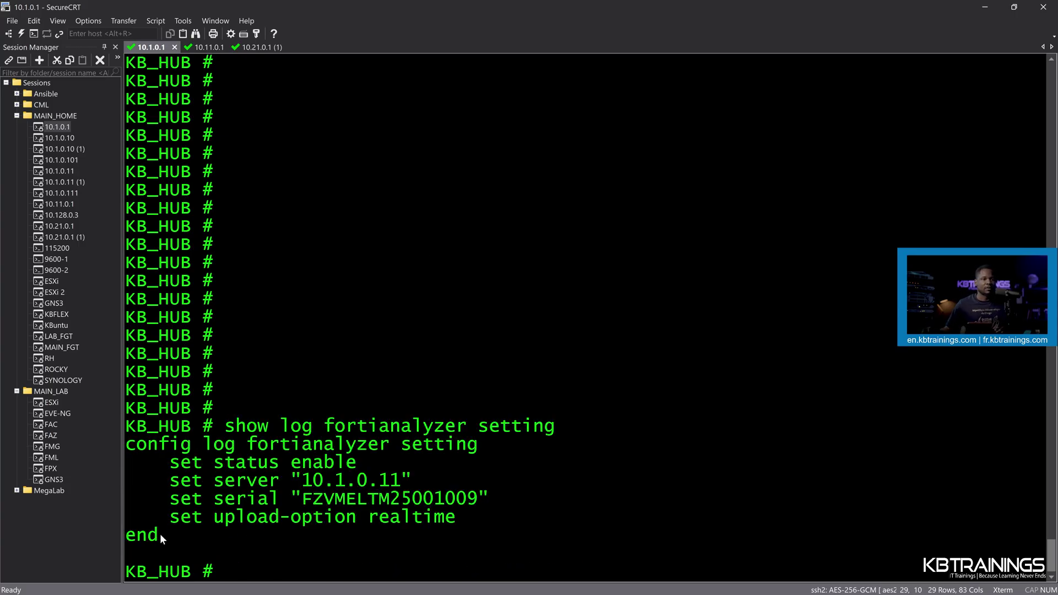
left_click_drag(174, 534, 114, 448)
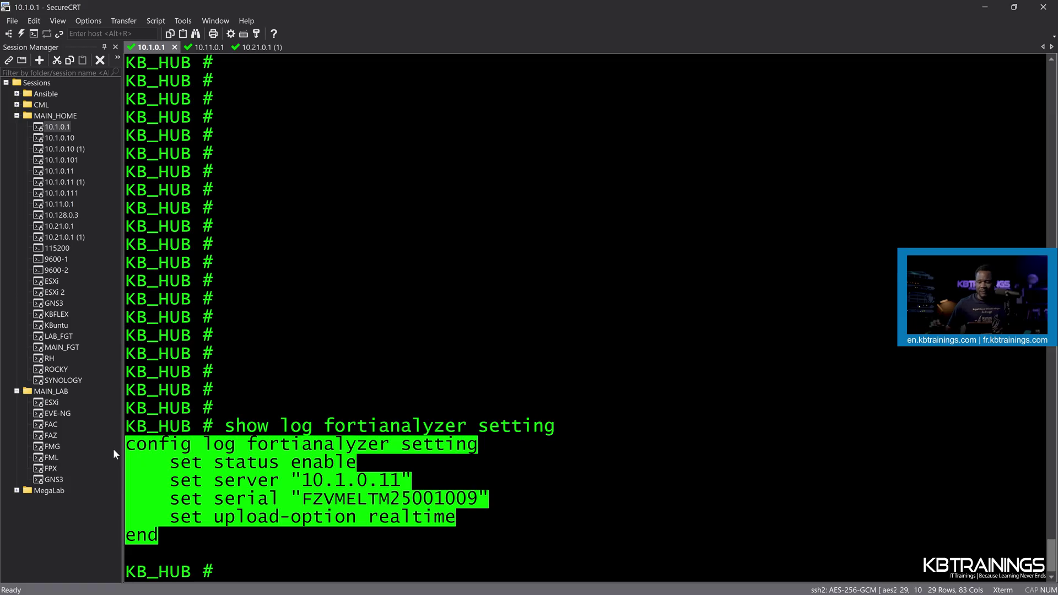
Run "show log fortianalyzer2 setting" on KB_HUB.
key("Up")
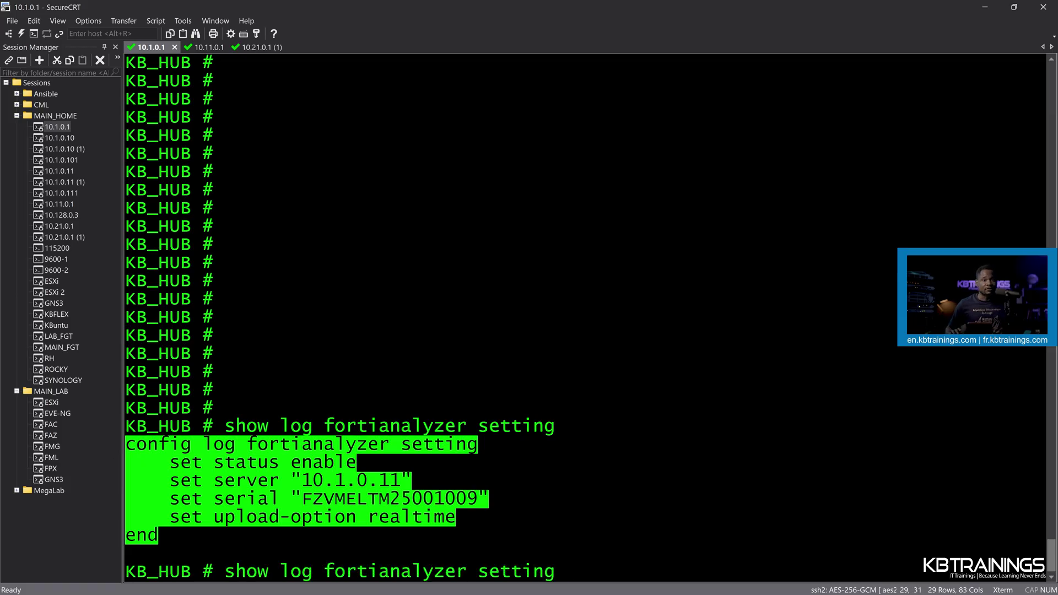
type("2")
key("Return")
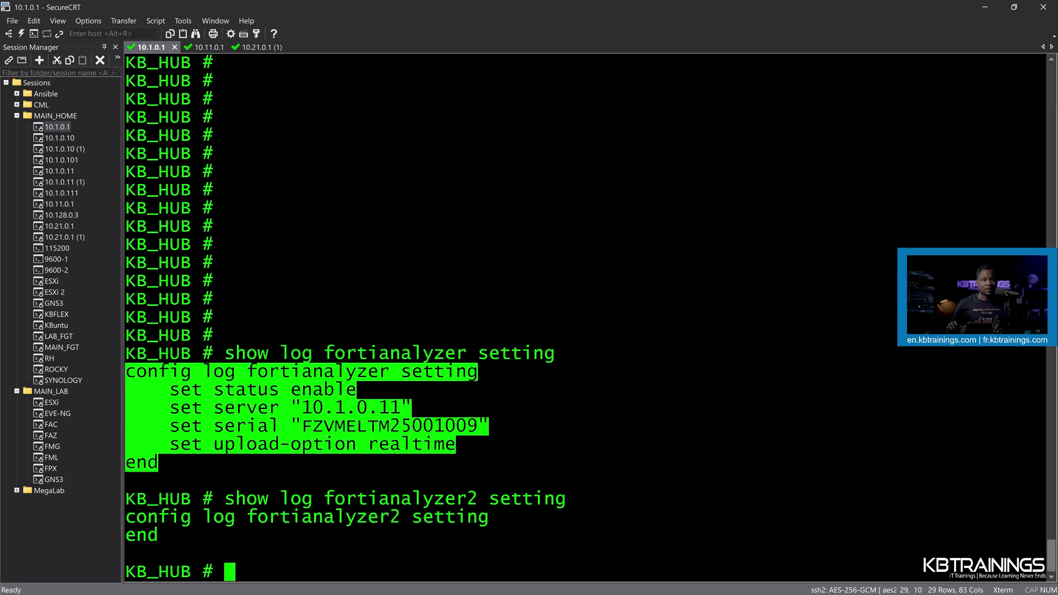
Shorten the recalled command to "show log" and list its available options with the CLI help.
key("Up")
key("BackSpace")
key("BackSpace")
key("BackSpace")
key("BackSpace")
key("BackSpace")
key("BackSpace")
key("BackSpace")
key("BackSpace")
key("BackSpace")
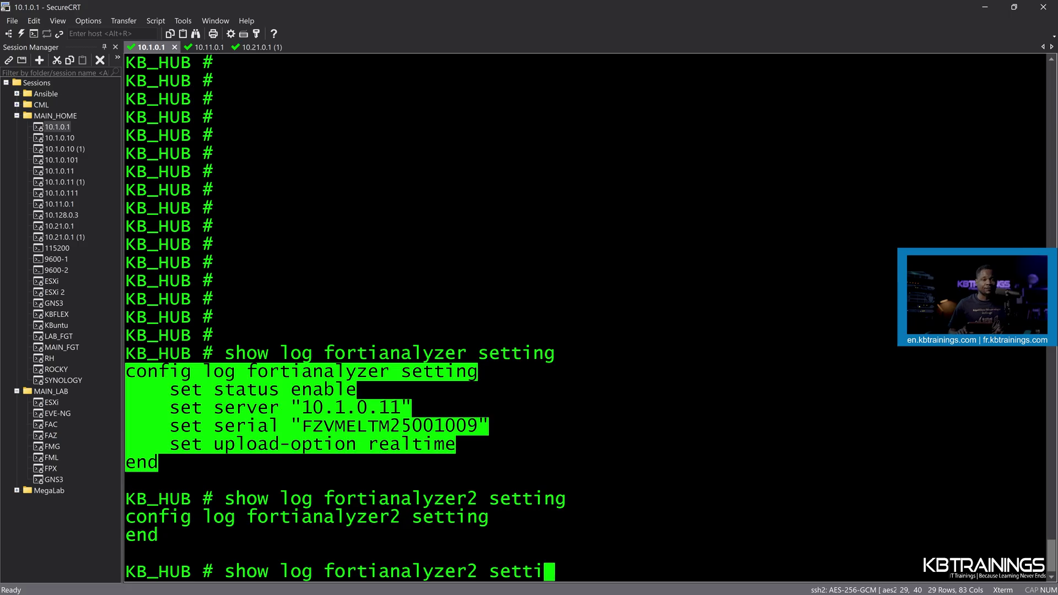
key("BackSpace")
key("BackSpace")
key("BackSpace")
key("BackSpace")
key("BackSpace")
key("BackSpace")
key("BackSpace")
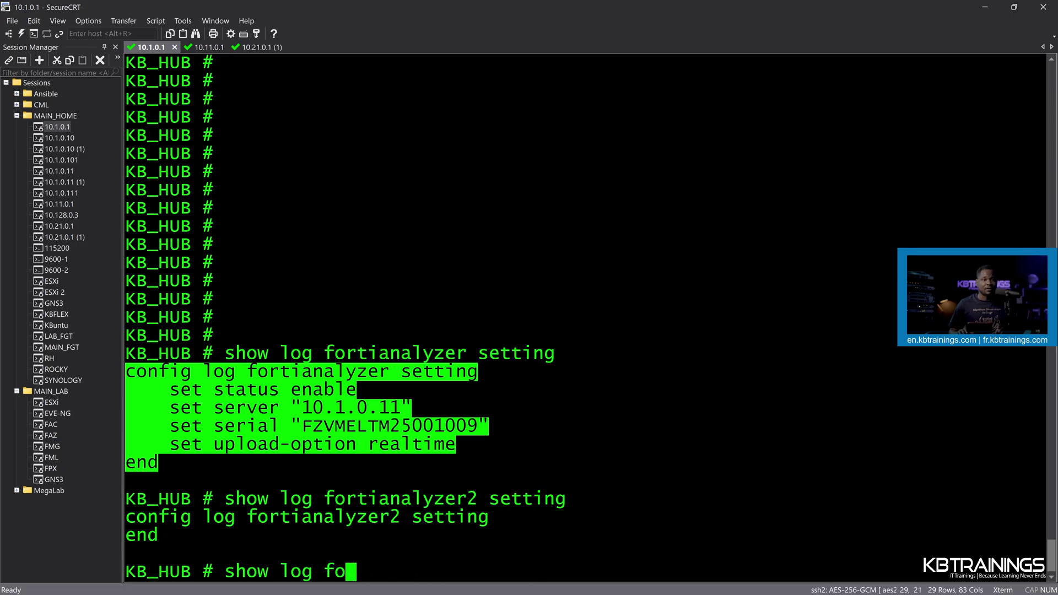
key("BackSpace")
key("BackSpace")
key("question")
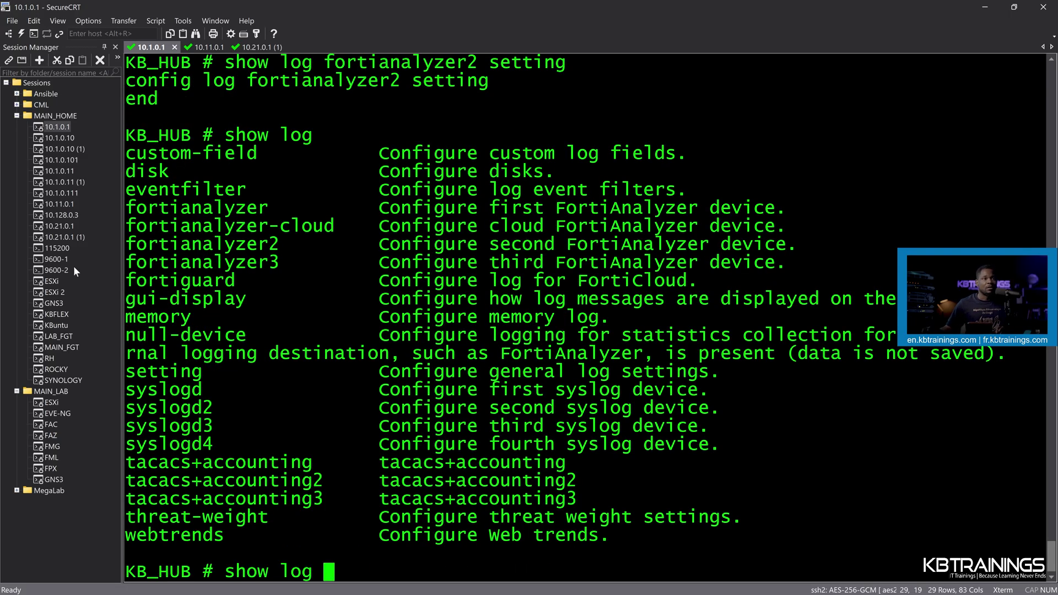
Highlight the fortianalyzer-cloud and fortianalyzer2 entries in the log option list and clear the highlight.
left_click_drag(141, 245, 334, 246)
left_click(278, 264)
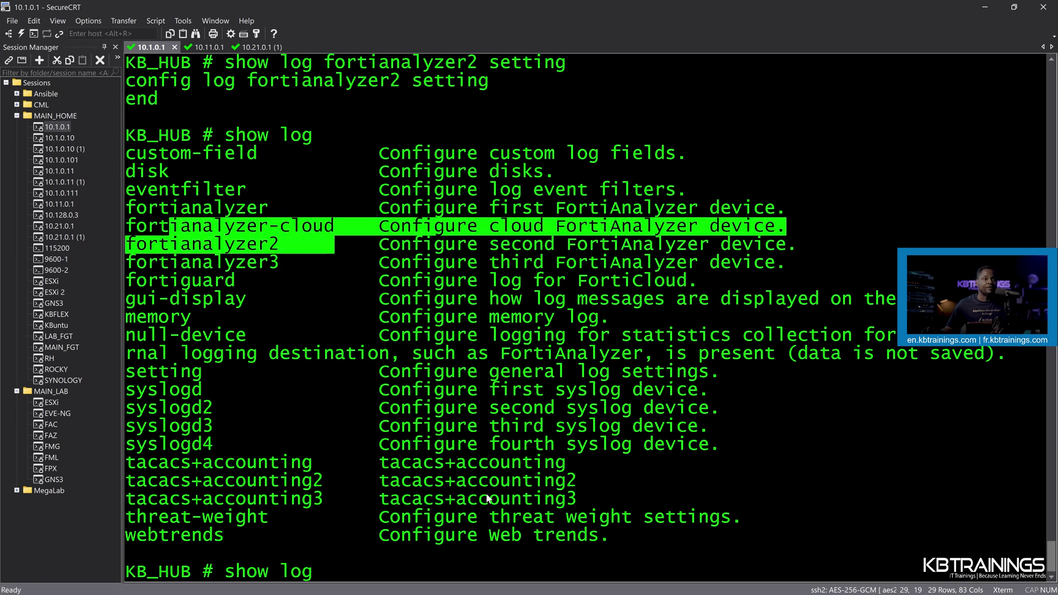
left_click(428, 535)
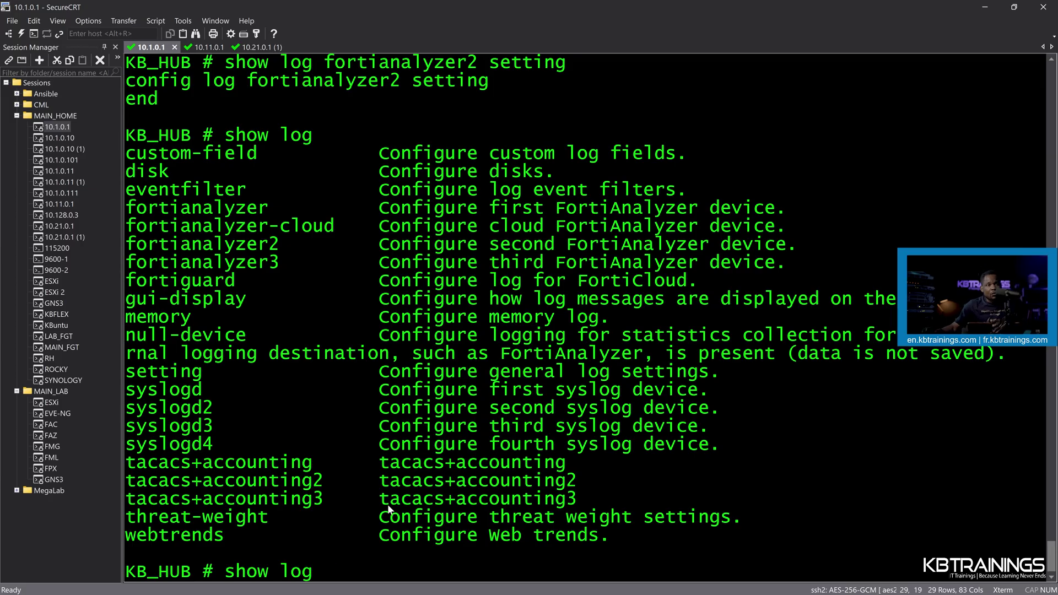
Copy the full "config log fortianalyzer setting" block from the earlier KB_HUB output.
scroll(313, 262, "up", 5)
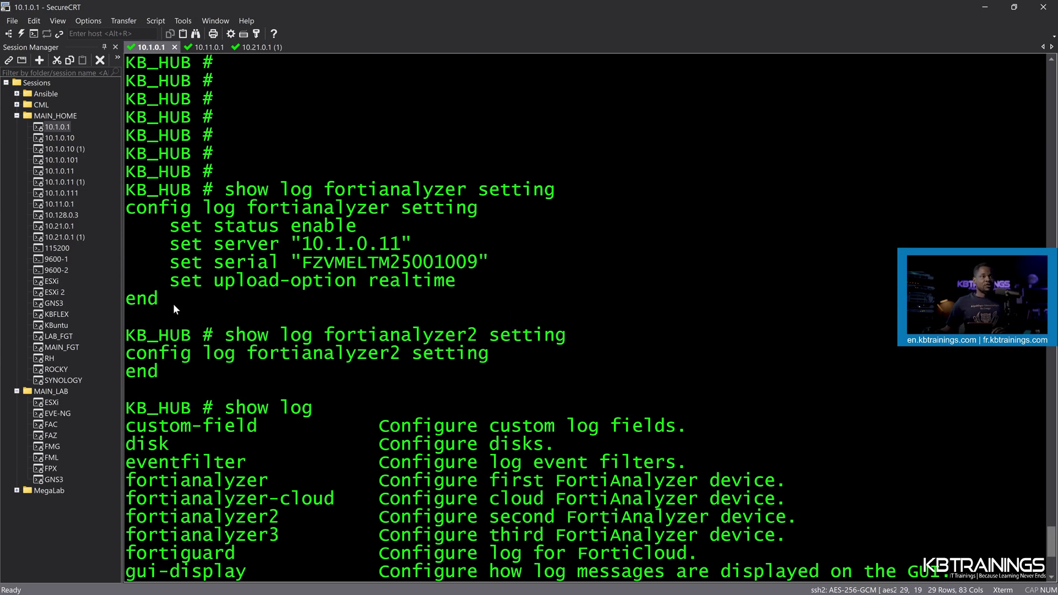
left_click_drag(171, 302, 110, 210)
key("ctrl+c")
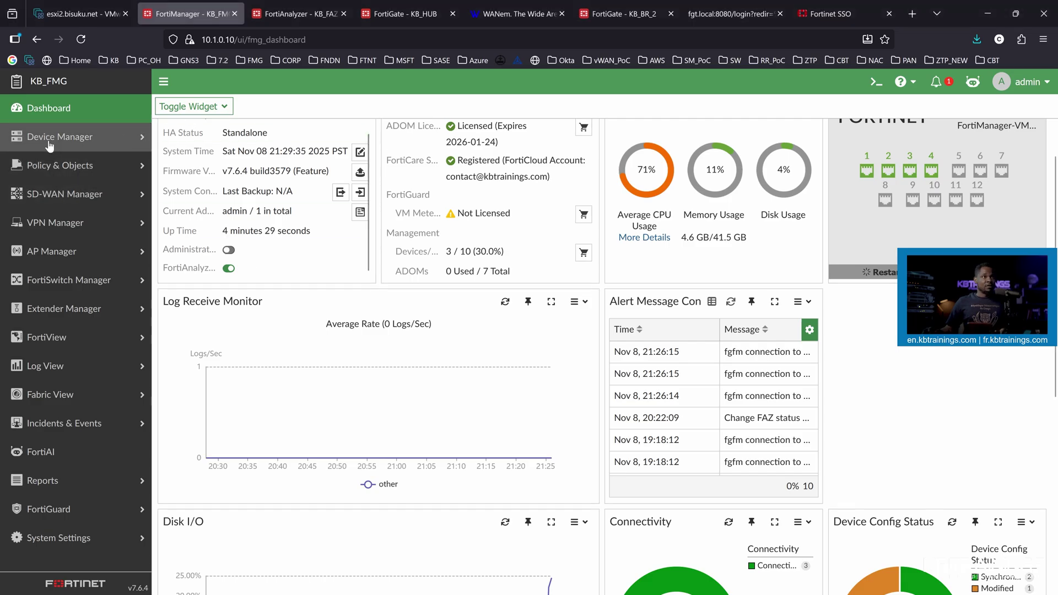
In FortiManager's Device Manager, start a new CLI script named FAZ2 that runs on Remote FortiGate Directly (via CLI).
left_click(49, 137)
left_click(44, 178)
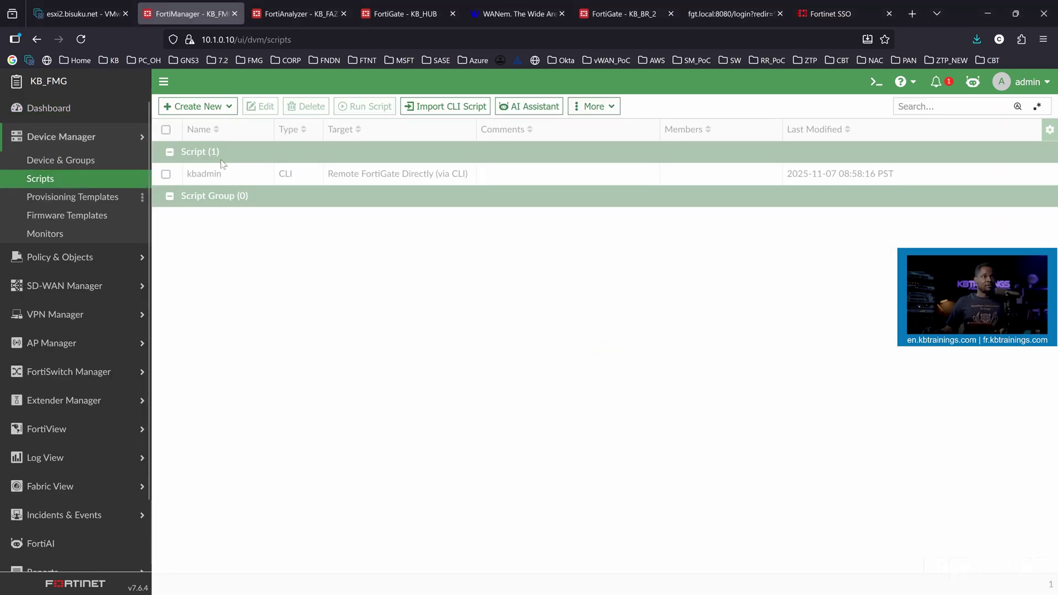
left_click(204, 106)
left_click(182, 128)
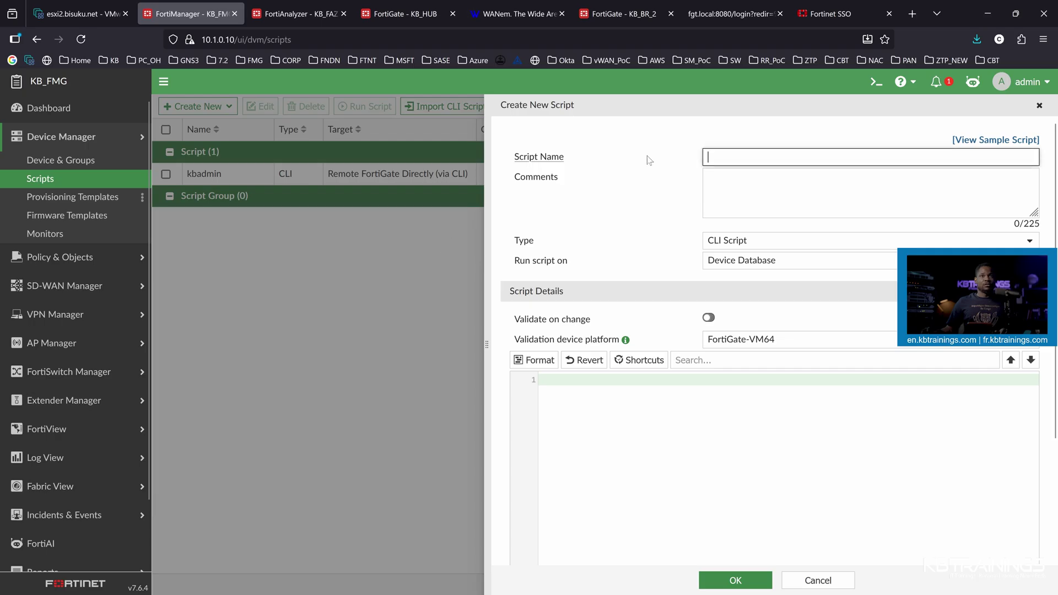
type("FAZ2")
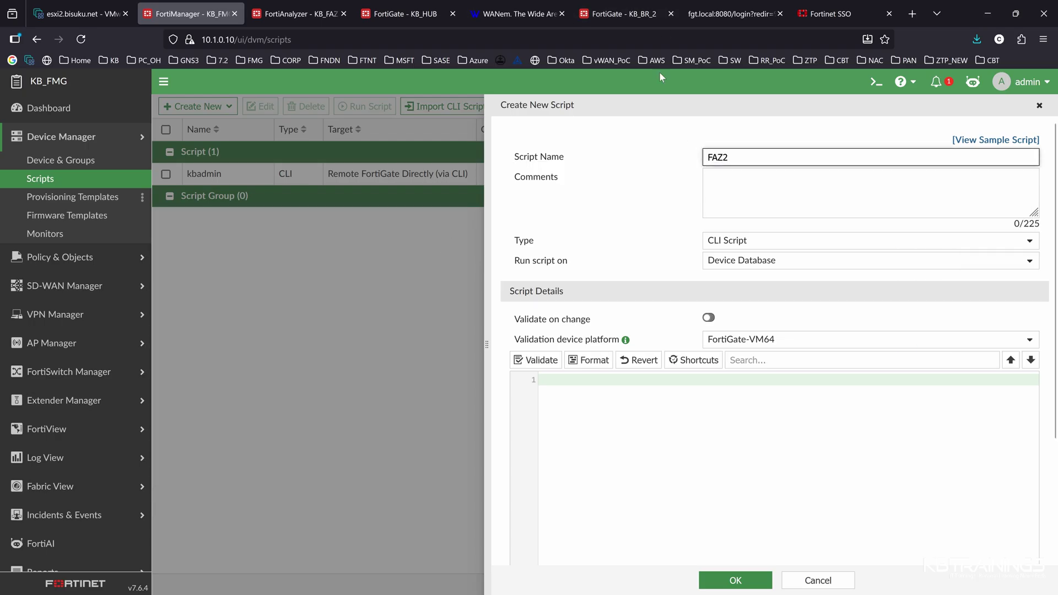
left_click(733, 261)
left_click(741, 344)
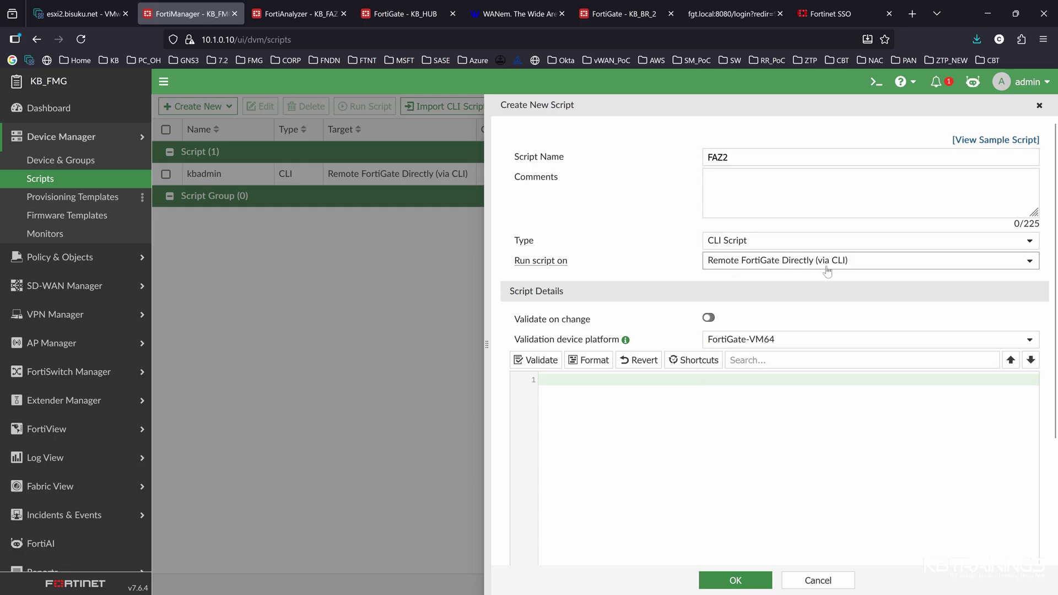
Paste the copied FortiAnalyzer configuration into the script details and set the server address to 10.1.0.10.
left_click(749, 412)
key("ctrl+v")
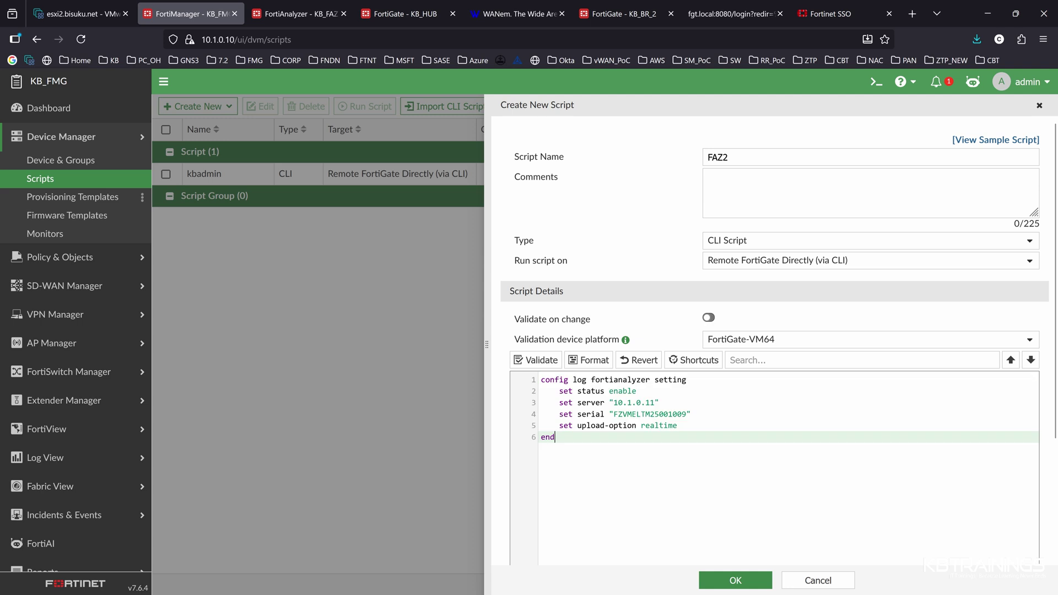
left_click_drag(649, 403, 653, 403)
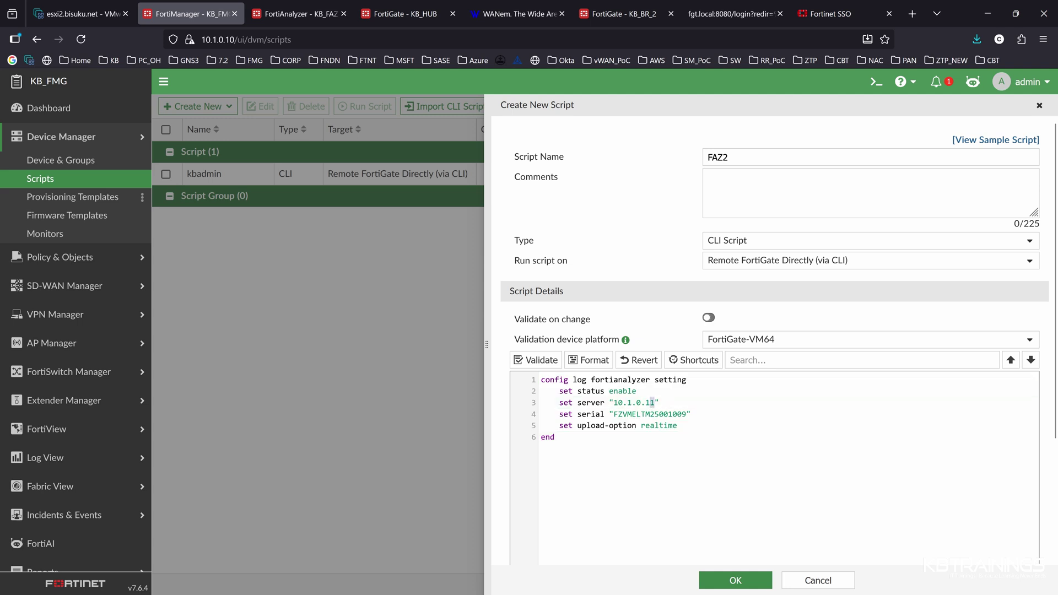
type("0")
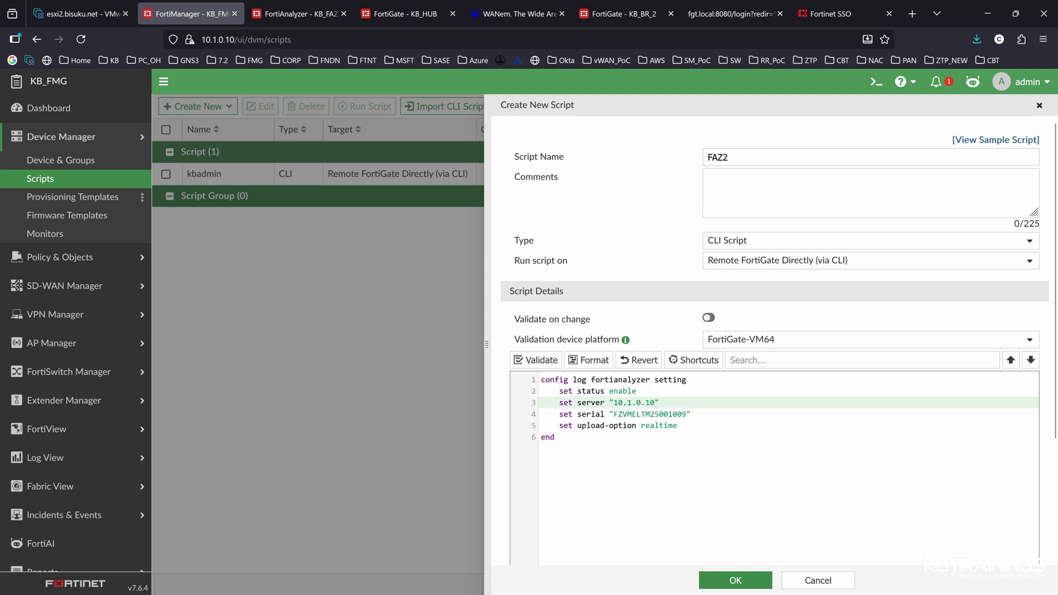
Duplicate the FortiManager browser tab and copy the FortiManager serial number from its dashboard's System Information.
left_click(618, 413)
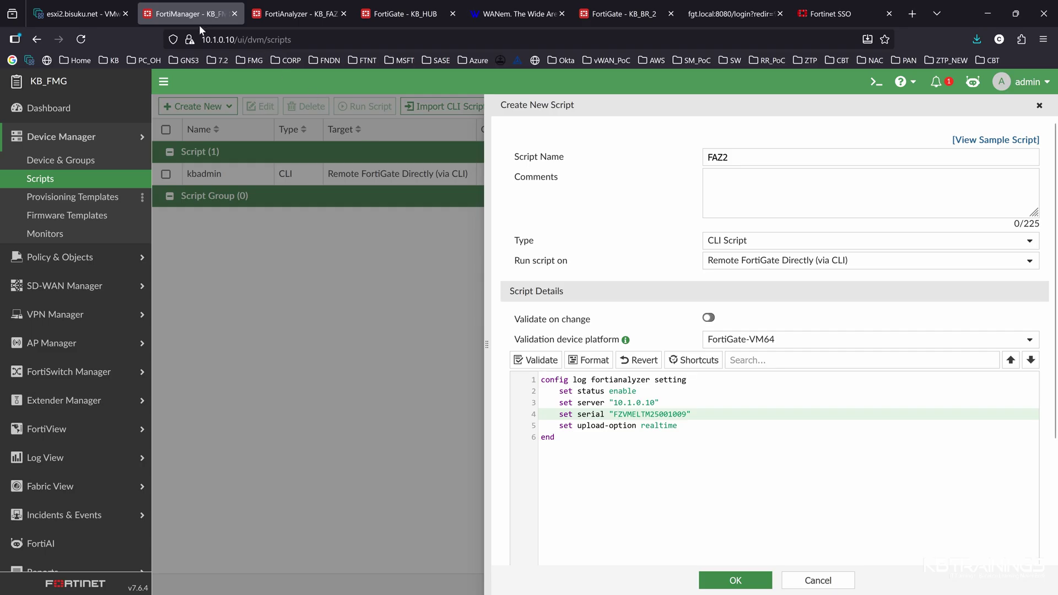
right_click(183, 13)
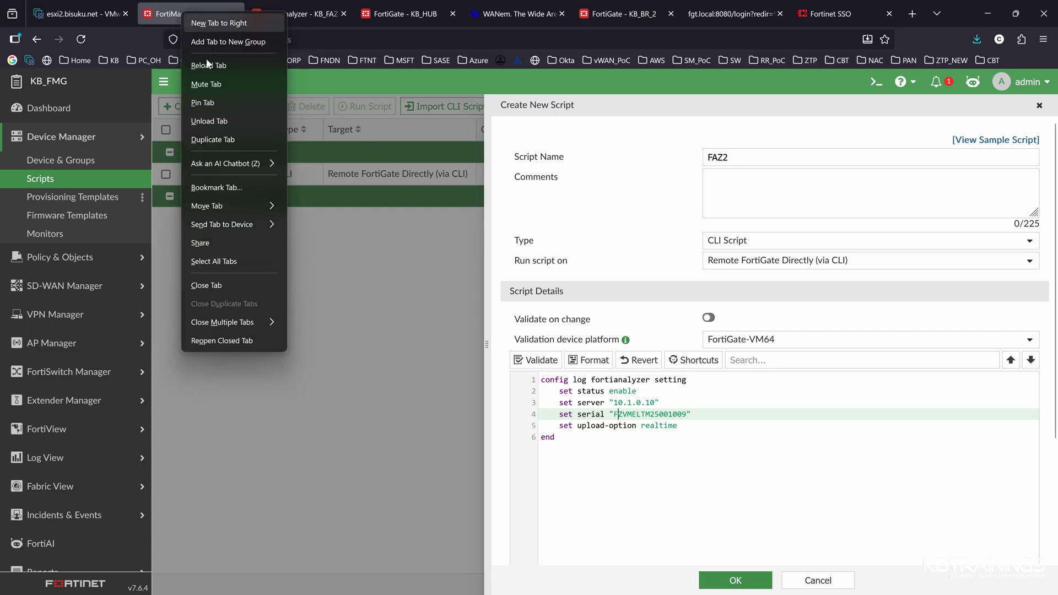
left_click(213, 139)
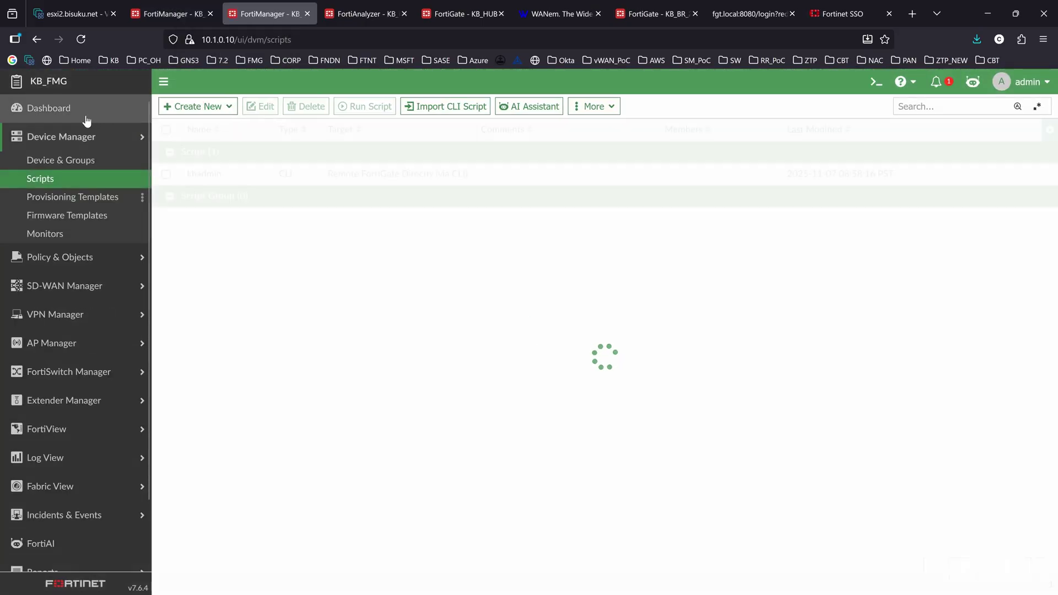
left_click(87, 117)
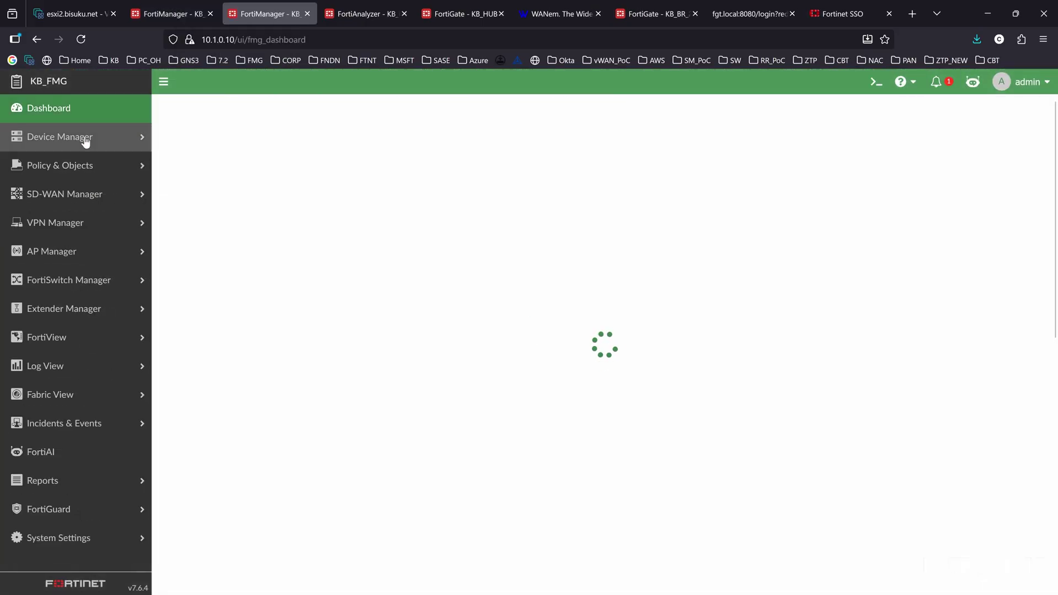
left_click(360, 184)
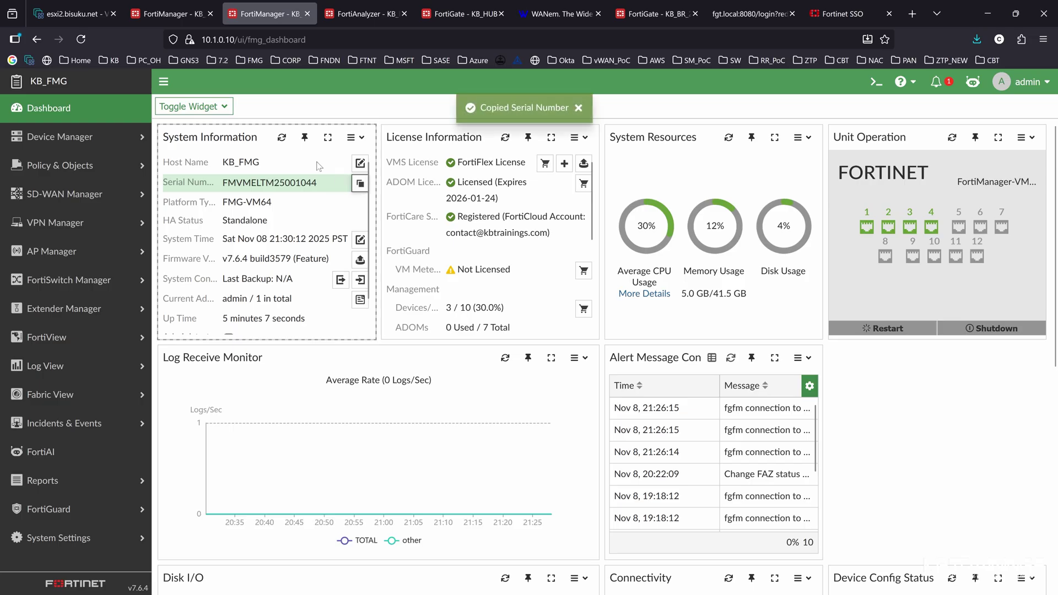
Replace the serial in the FAZ2 script with the copied FortiManager serial number and save the script.
left_click(172, 14)
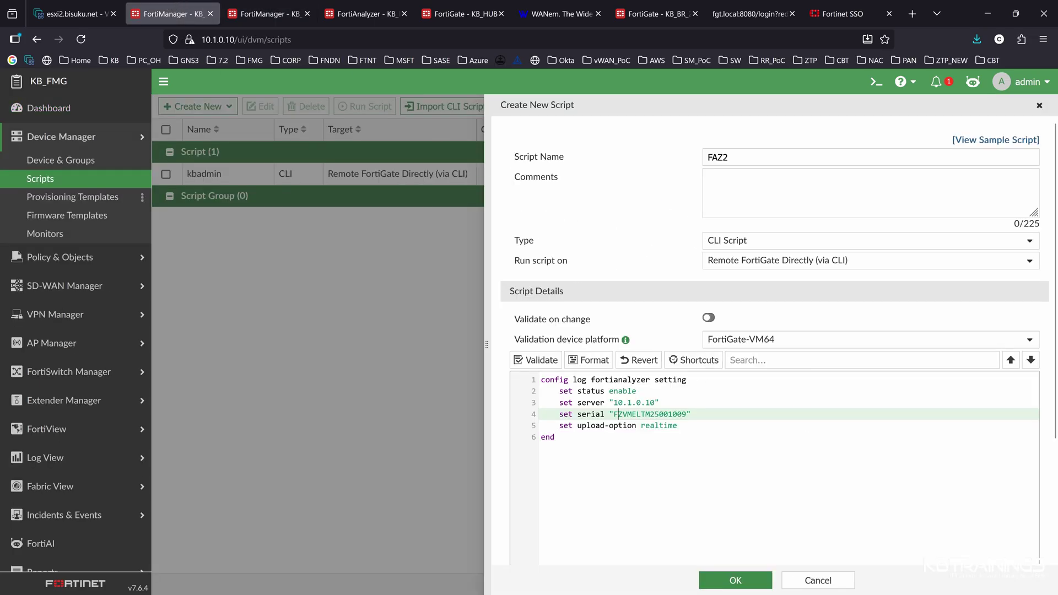
left_click_drag(613, 413, 659, 413)
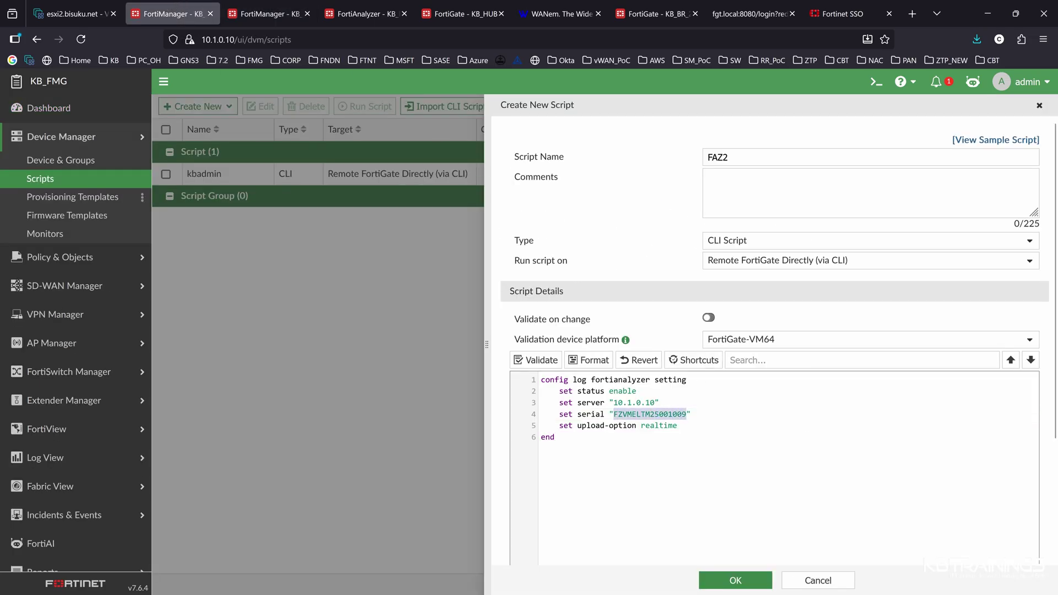
key("ctrl+v")
left_click(698, 468)
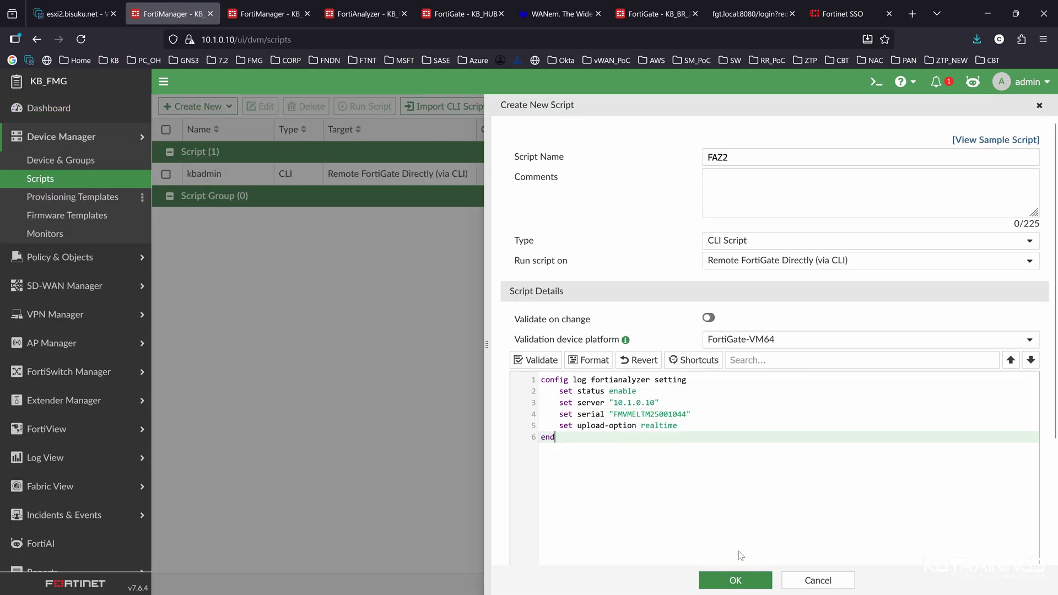
left_click(735, 580)
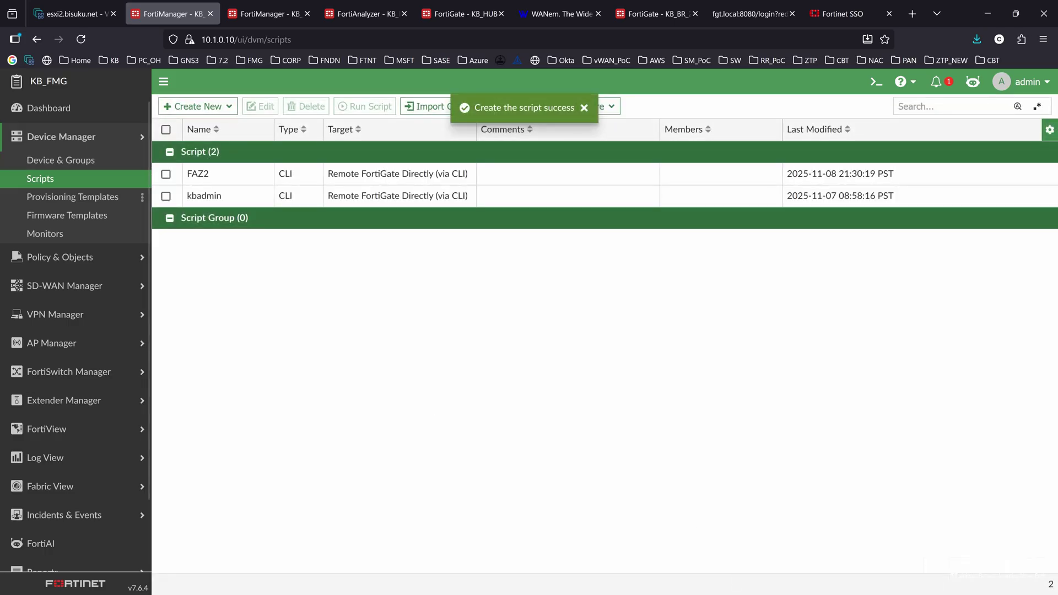
Review the log status columns of the Logging FortiGate group under Device & Groups.
left_click(77, 161)
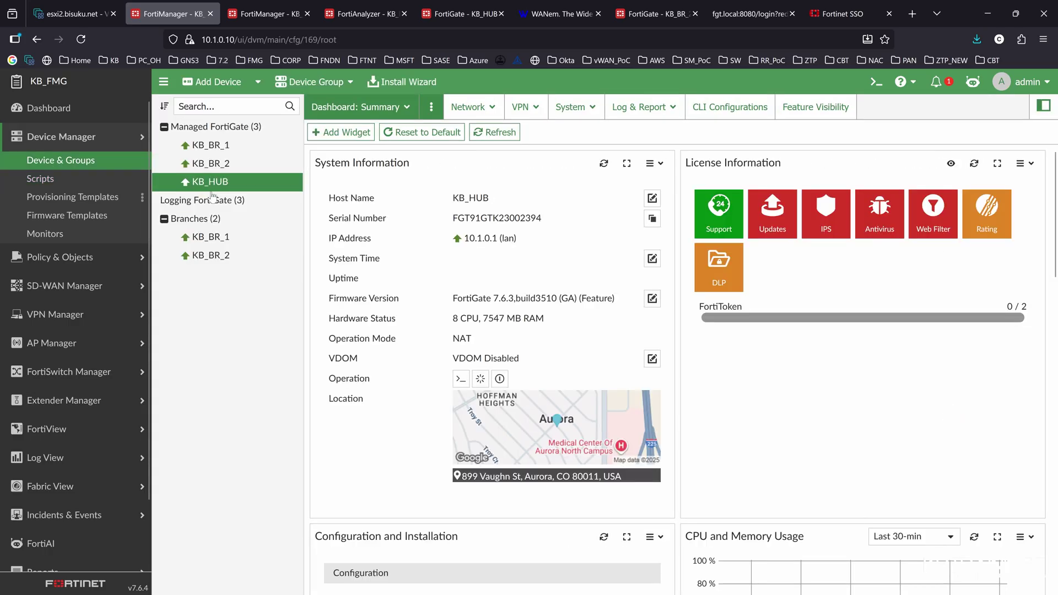
left_click(212, 199)
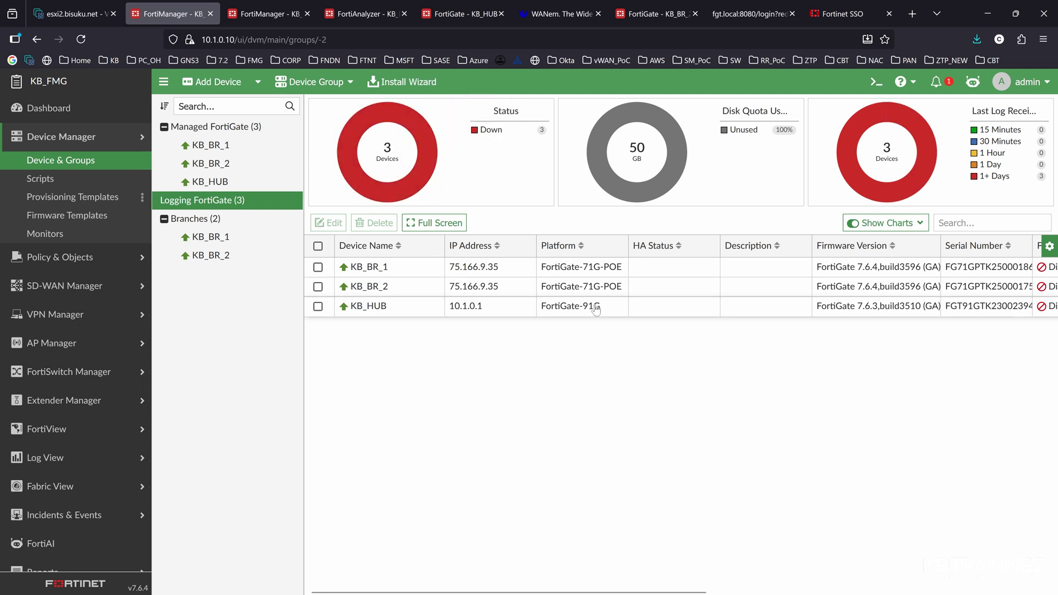
scroll(595, 308, "right", 10)
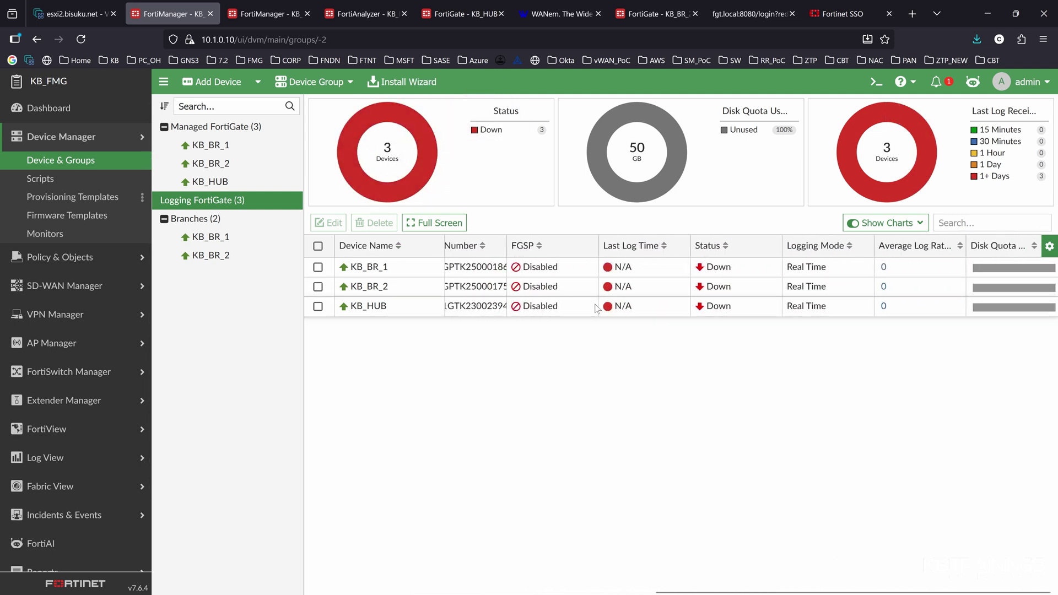
scroll(595, 309, "left", 10)
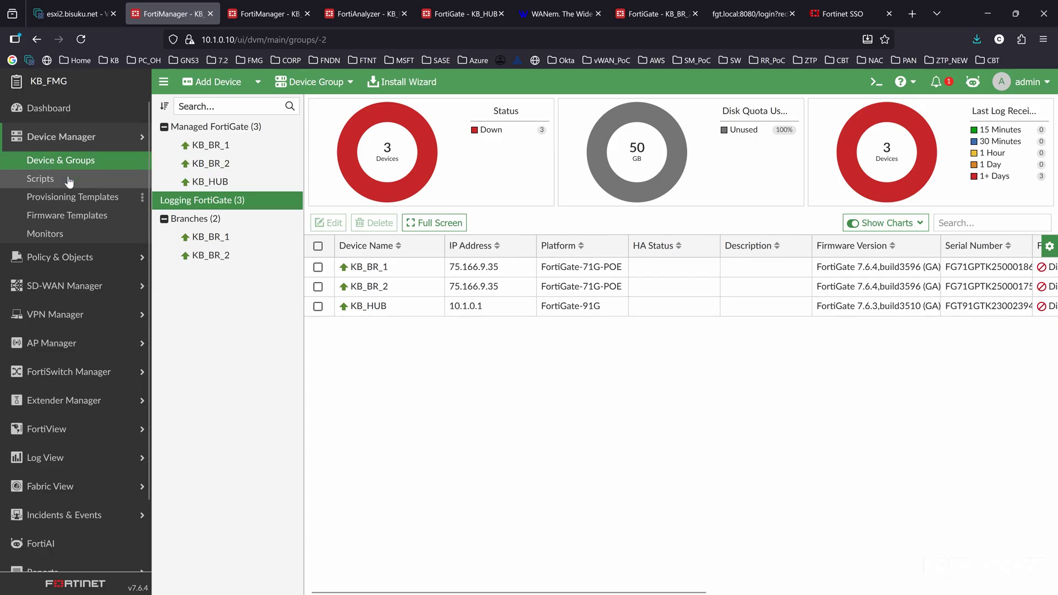
Open the run dialog for the FAZ2 script and add KB_BR_1, KB_BR_2 and KB_HUB to the selected entries.
left_click(40, 179)
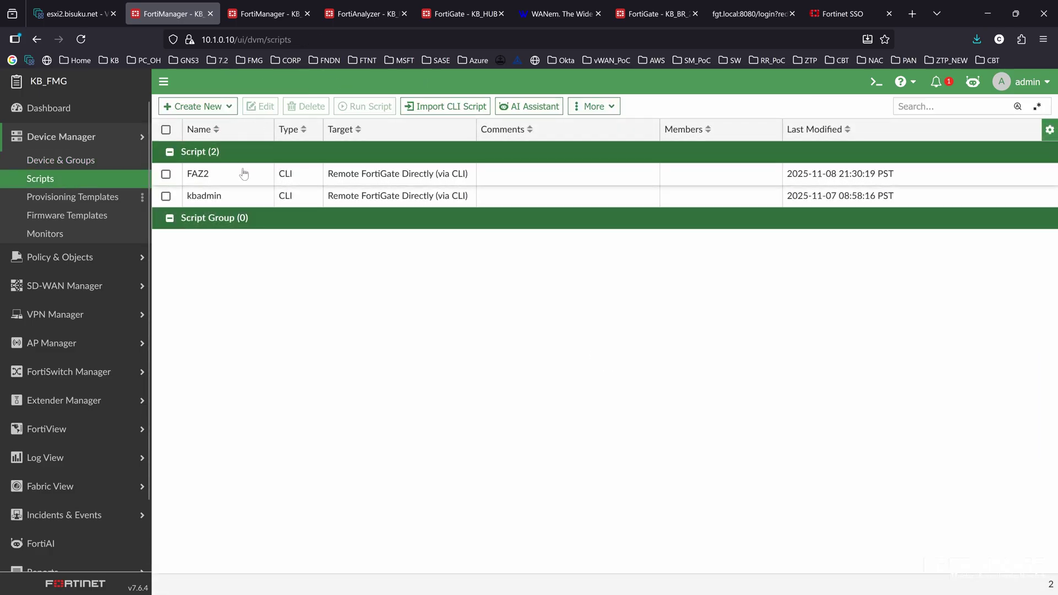
right_click(243, 172)
left_click(289, 187)
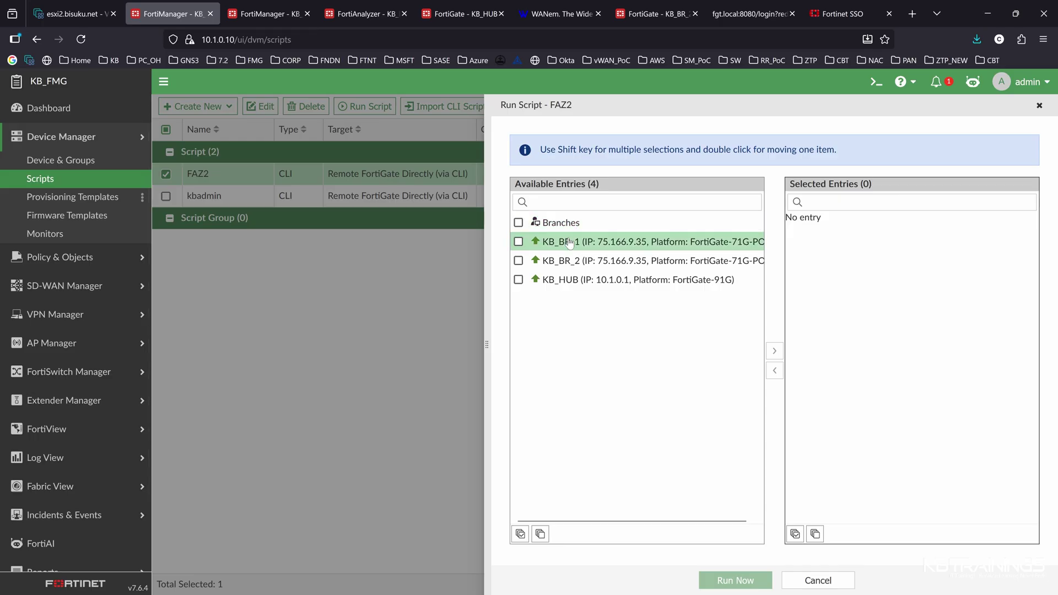
left_click(578, 241)
left_click(580, 260)
left_click(583, 280)
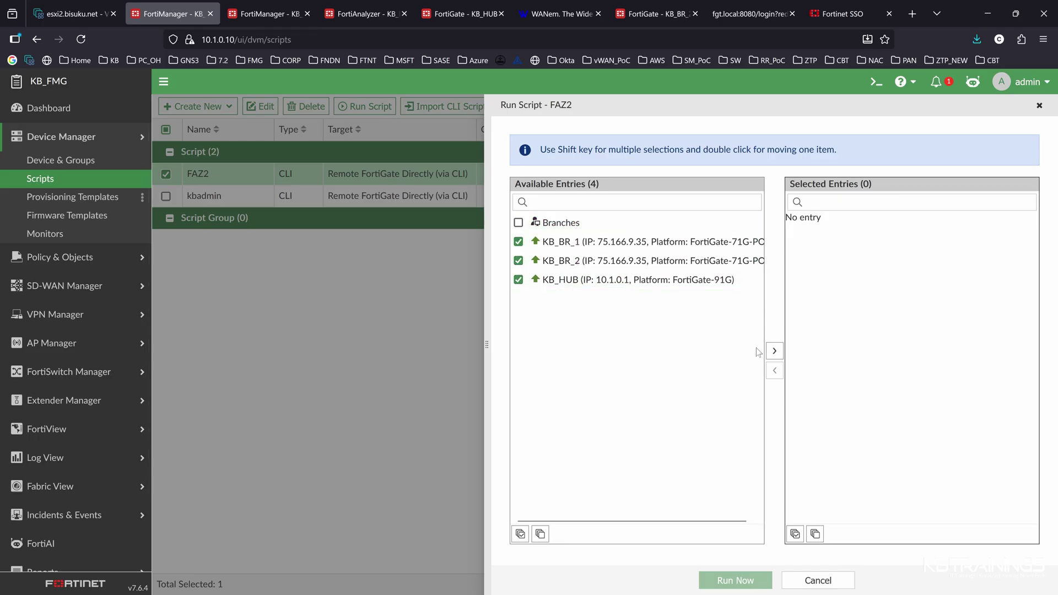
left_click(775, 351)
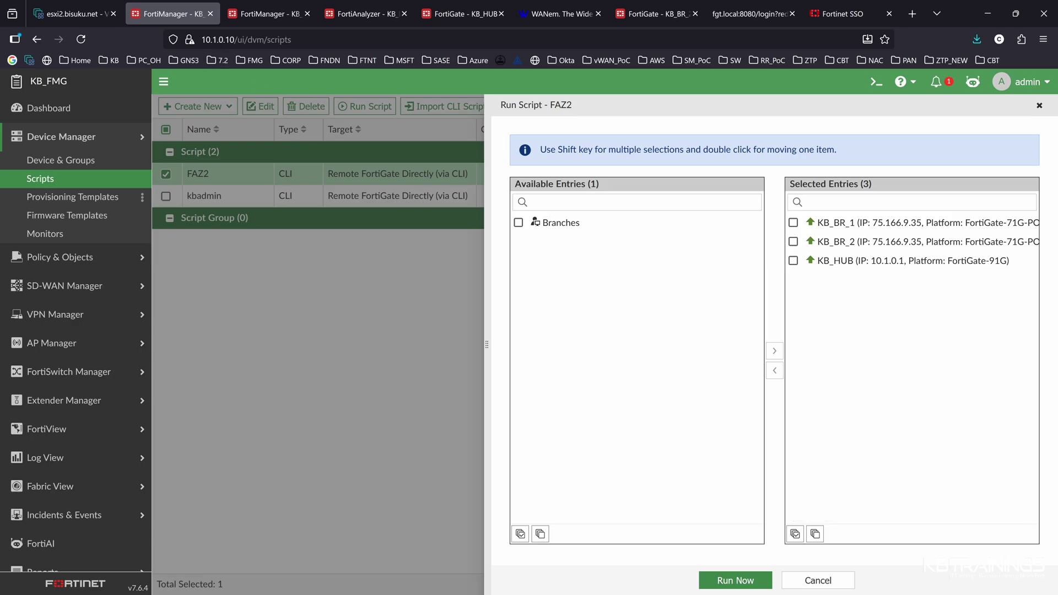
Point out the FortiManager IP in the page address and run the FAZ2 script on the three selected devices.
key("ctrl+l")
left_click_drag(224, 39, 243, 229)
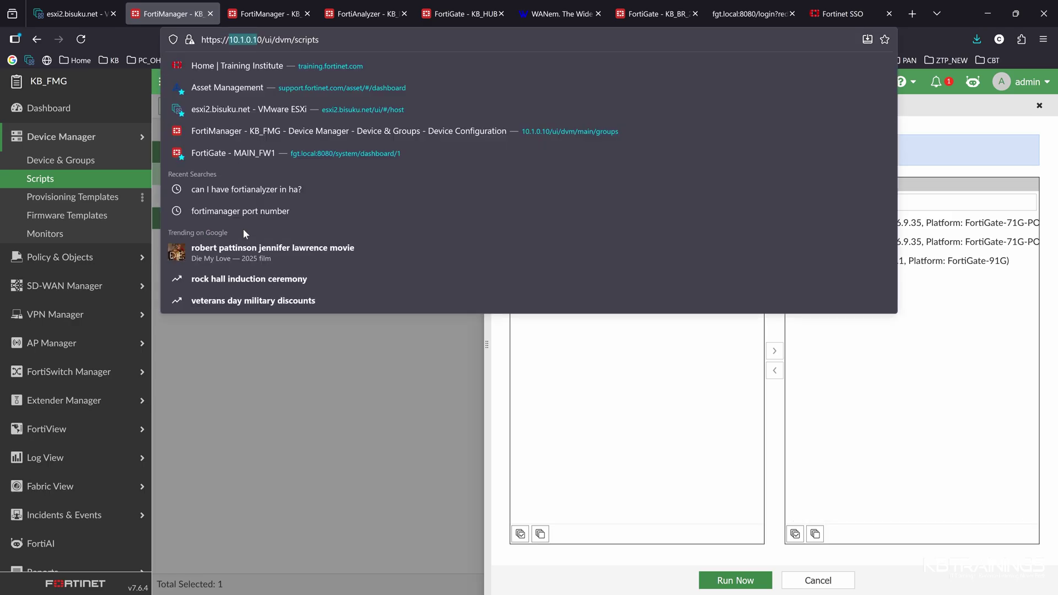
left_click(266, 352)
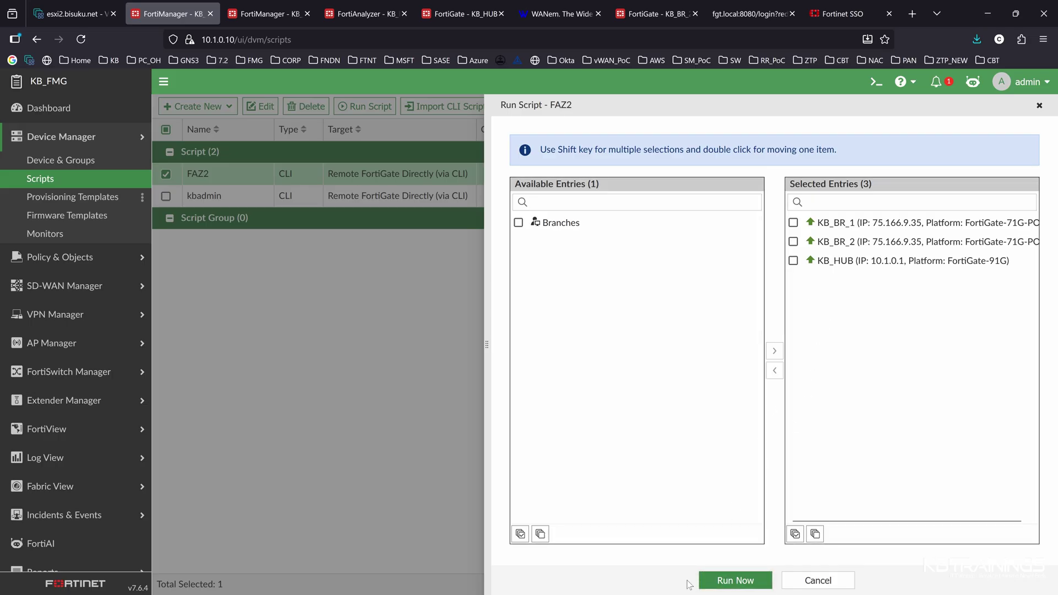
left_click(718, 581)
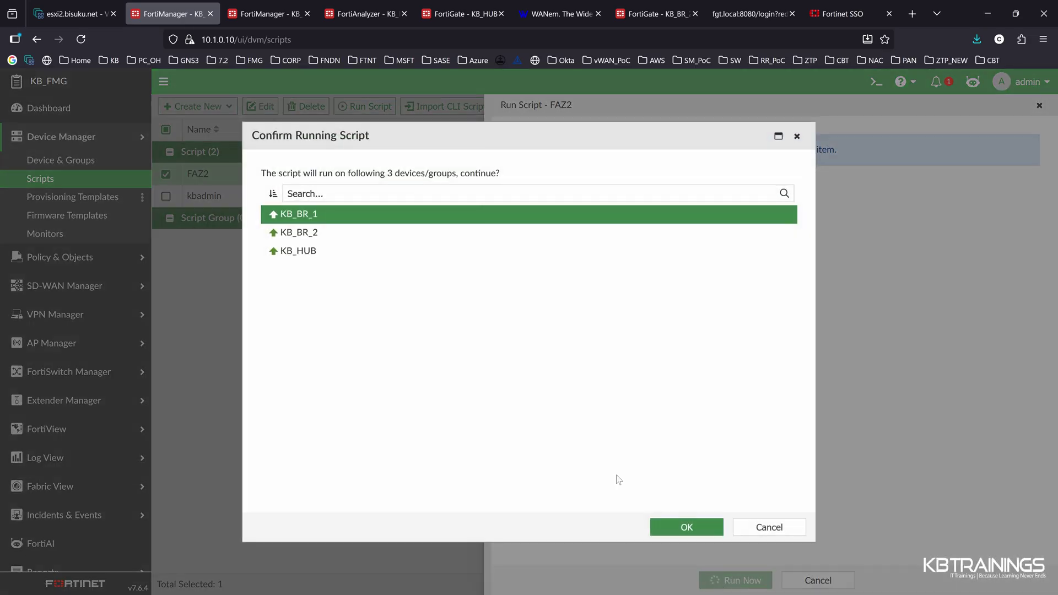
left_click(673, 523)
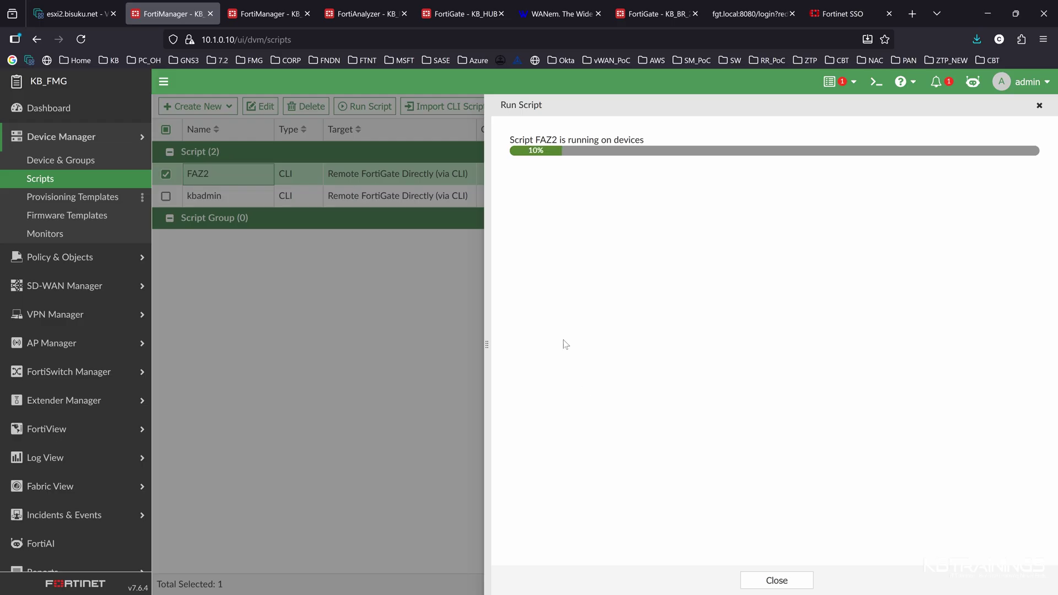
Switch to the KB_HUB session in SecureCRT, repeatedly run "show log fortianalyzer2 setting", and check the script's progress in FortiManager.
key("alt+Tab")
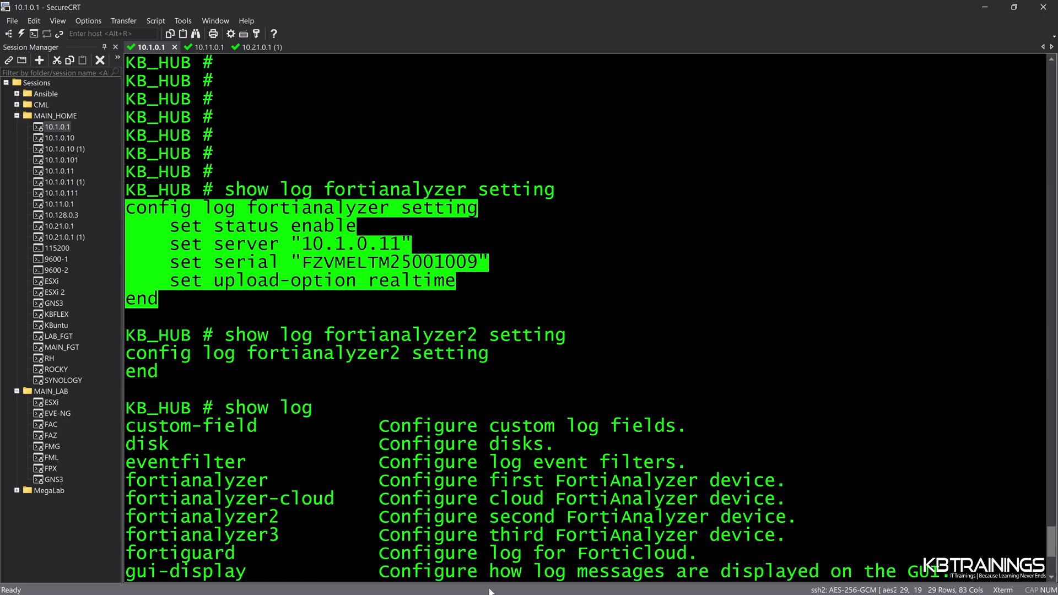
left_click(425, 322)
key("Return")
key("Return")
key("Return")
key("Return")
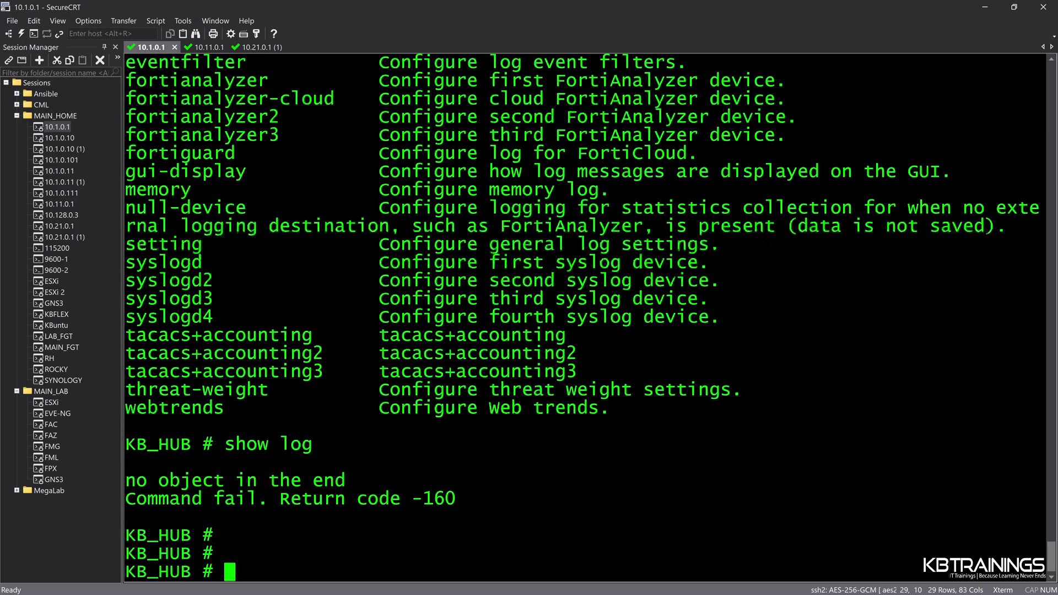
key("Up")
key("Up")
key("Up")
key("Down")
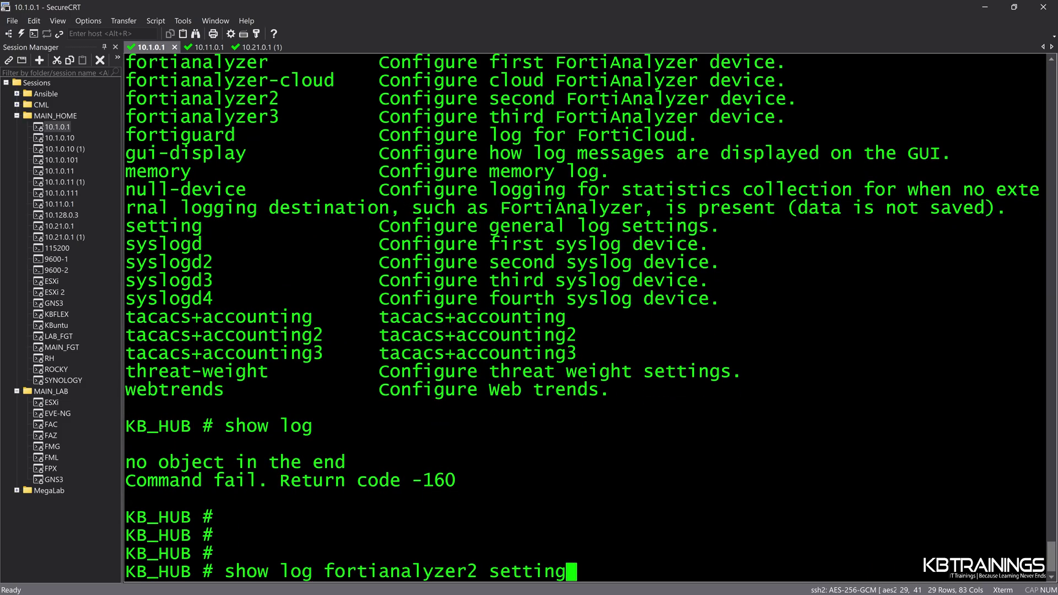
key("Return")
key("Up")
key("Return")
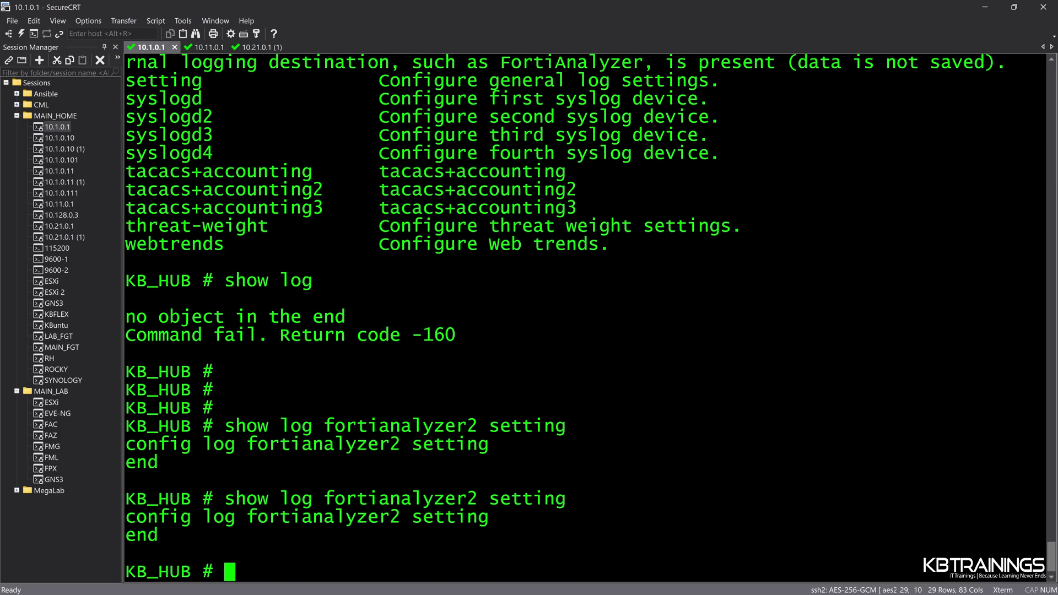
key("Up")
key("Return")
key("Up")
key("Return")
key("Up")
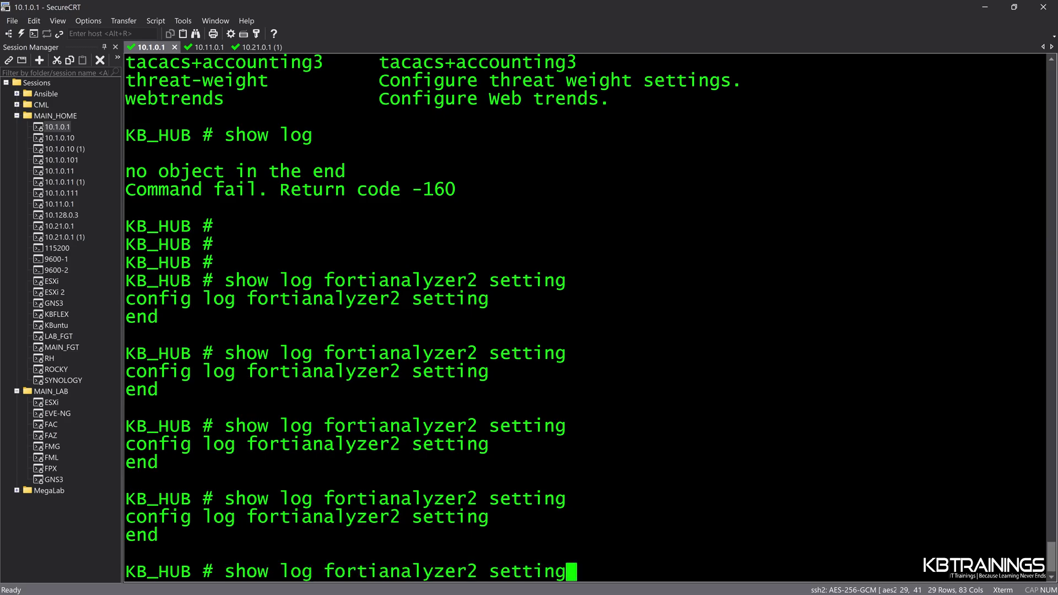
key("Return")
key("Up")
key("Return")
key("Up")
key("Return")
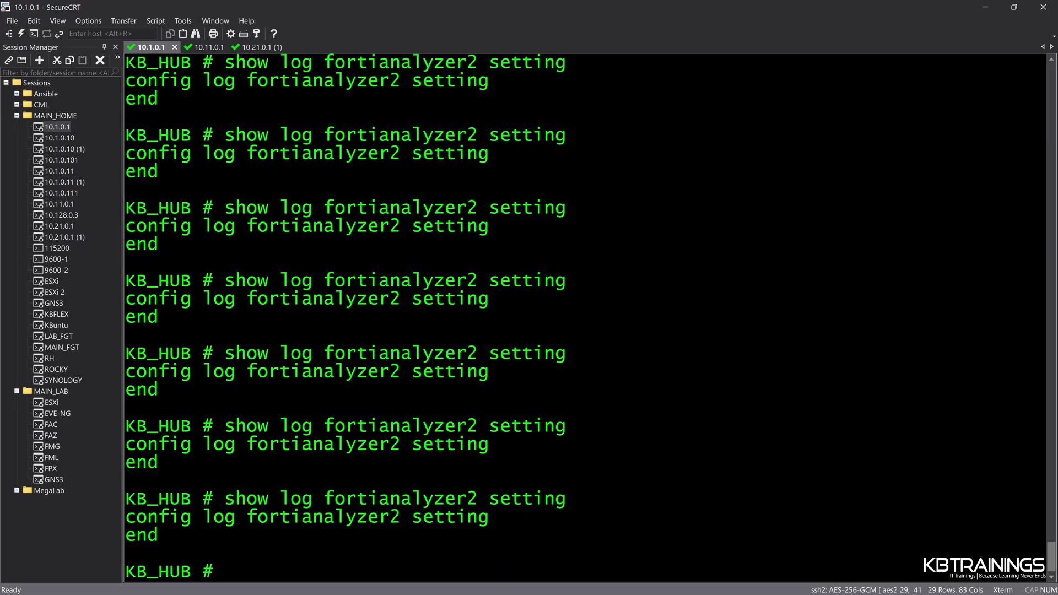
key("Up")
key("Down")
key("alt+Tab")
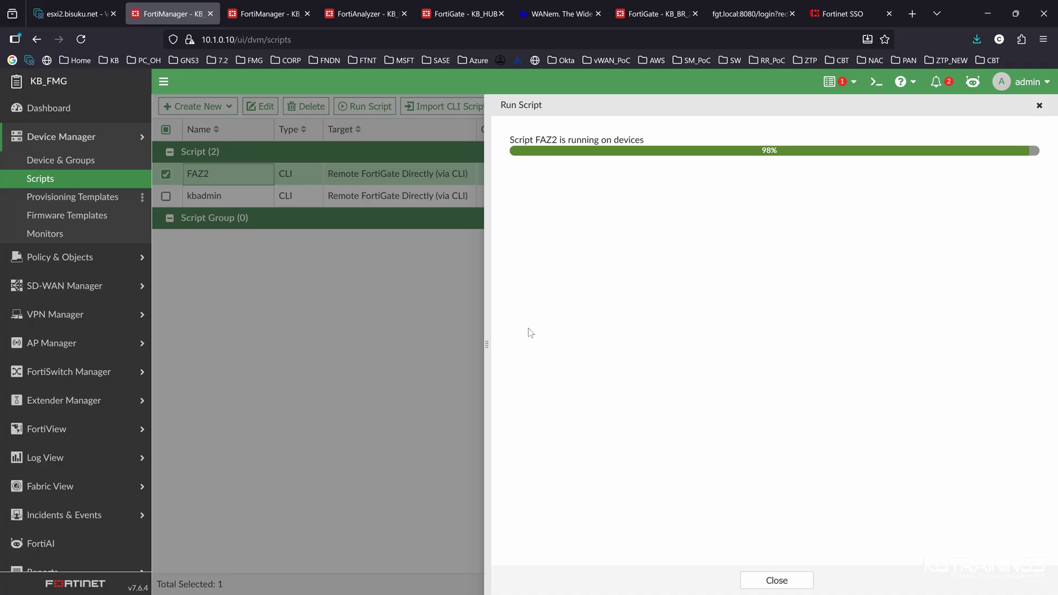
Return to the KB_HUB session in SecureCRT and try the command "show log fortianalyzer1 setting".
key("alt+Tab")
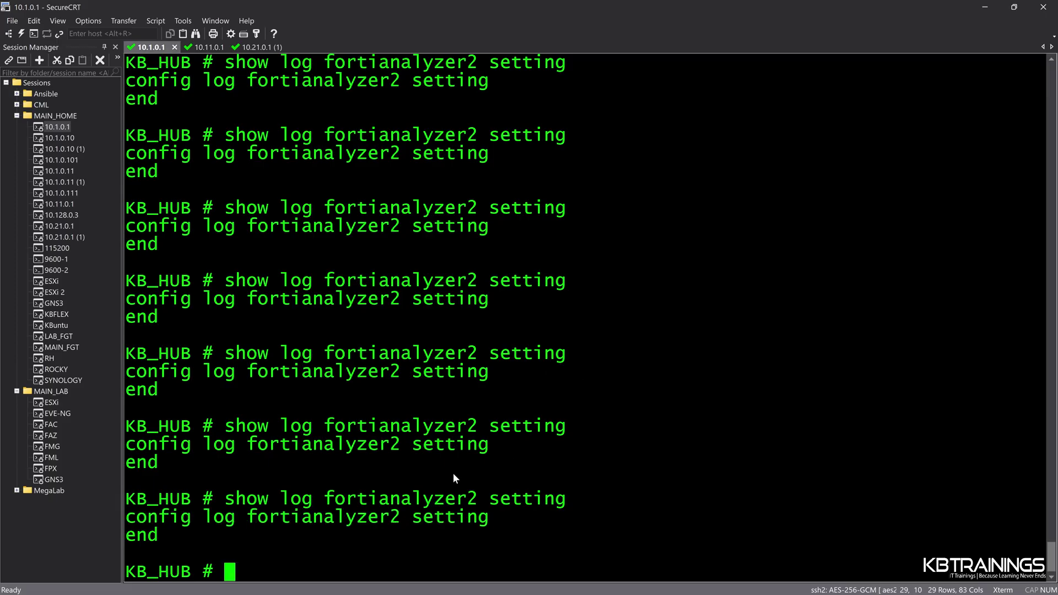
key("Up")
key("Left")
key("Left")
key("Left")
key("Left")
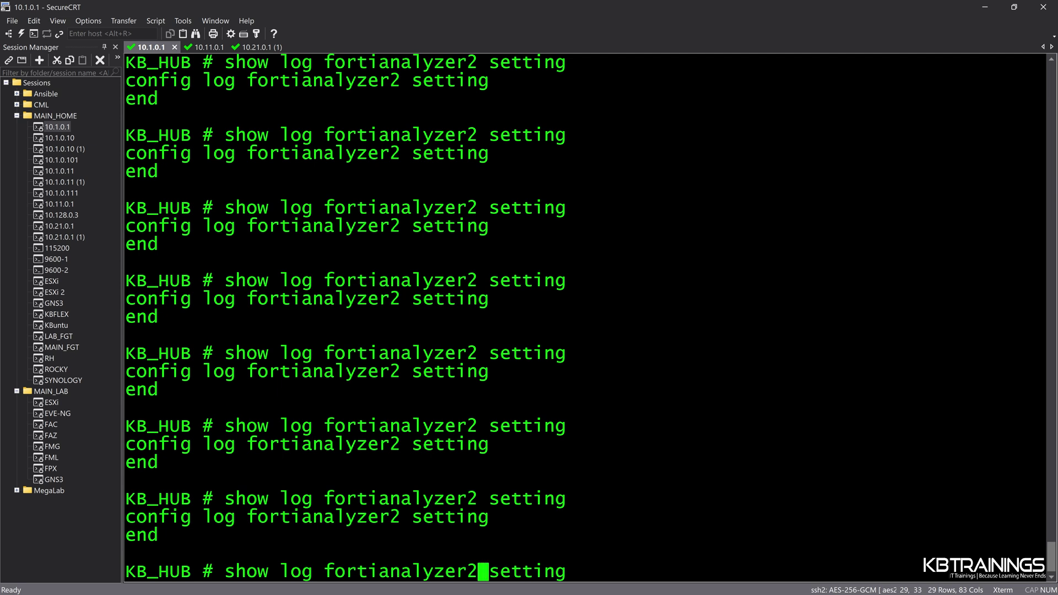
key("Left")
key("Left")
key("Left")
key("Left")
key("Left")
key("Delete")
type("1")
key("Return")
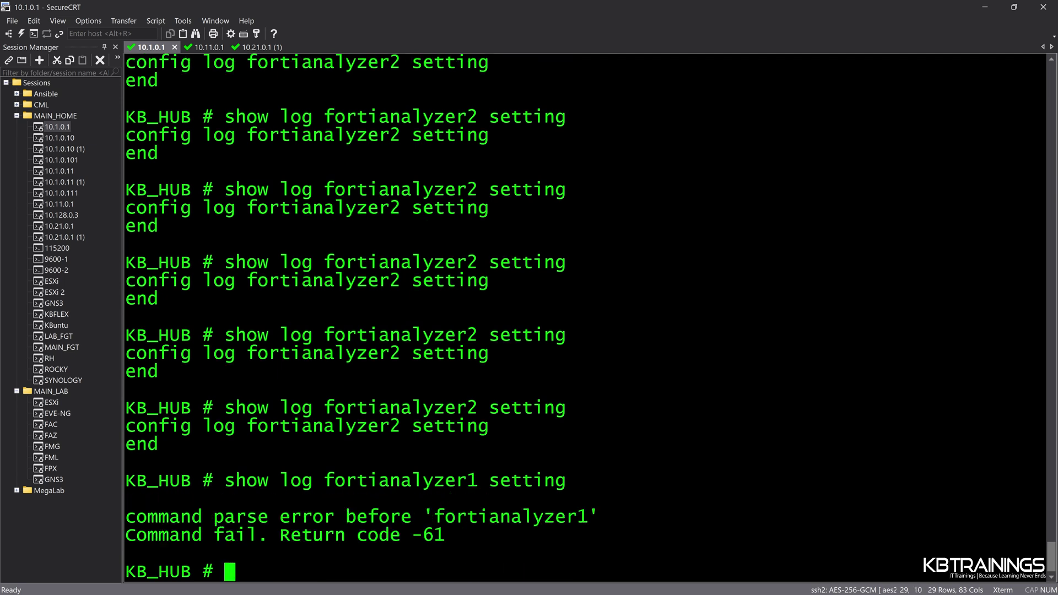
Correct the recalled command to "show log fortianalyzer setting" and run it on KB_HUB.
key("Up")
key("Left")
key("Left")
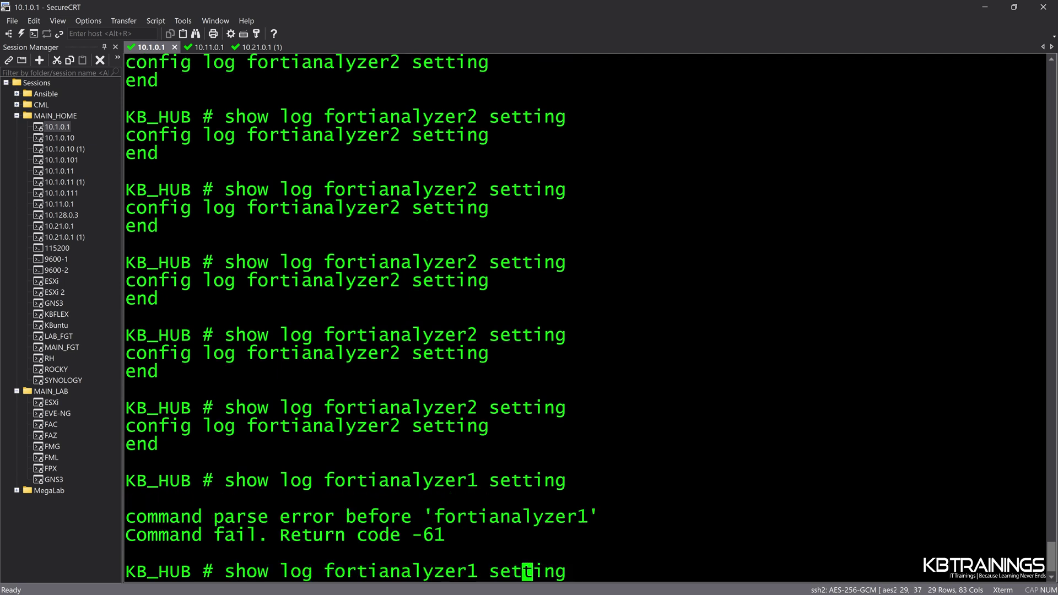
key("Left")
key("Left")
key("BackSpace")
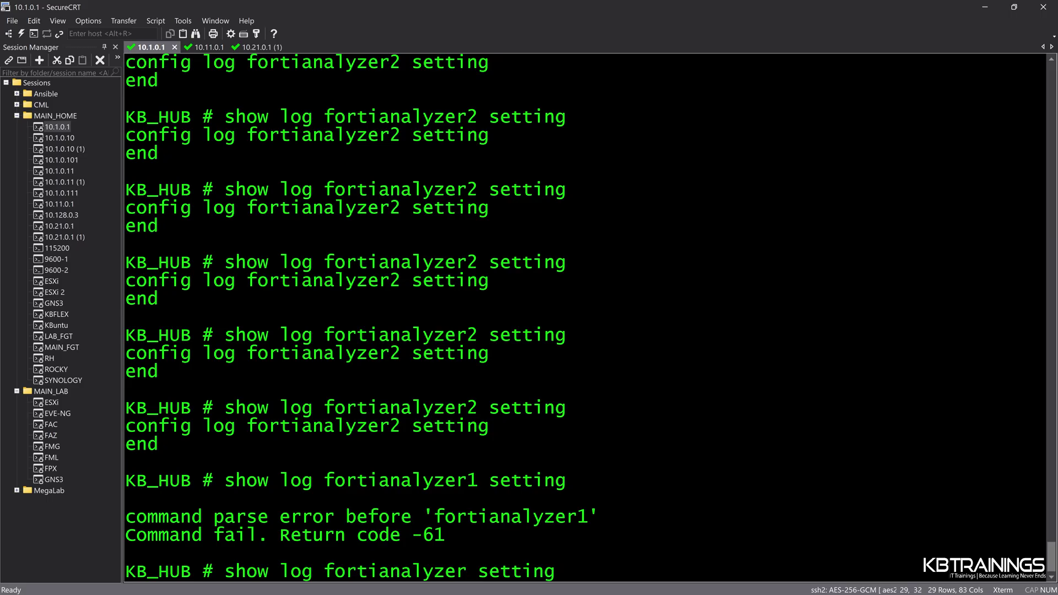
key("Return")
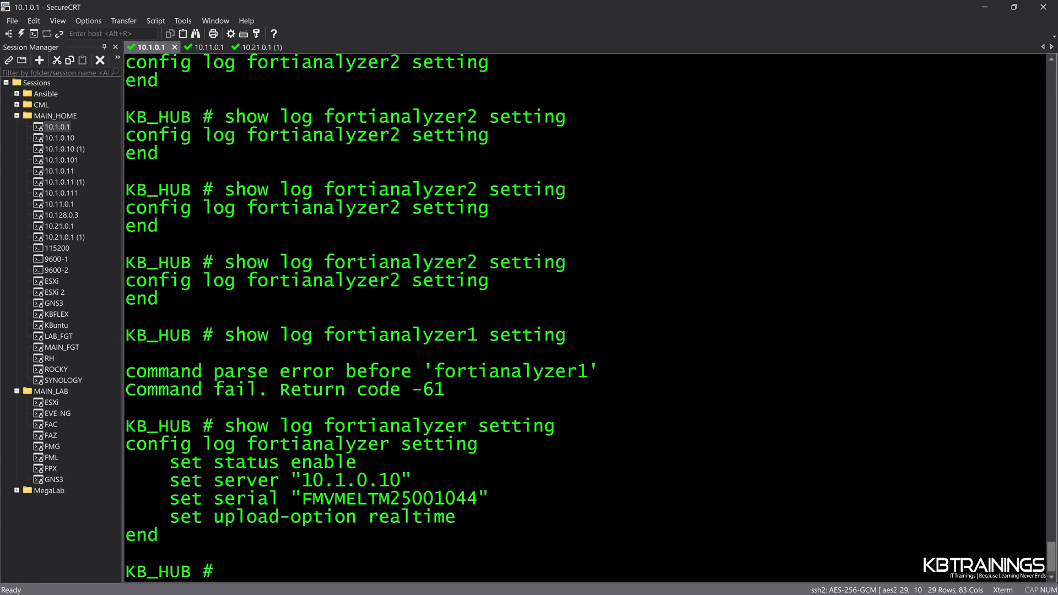
Switch back to FortiManager and open the system templates under Provisioning Templates.
key("alt+Tab")
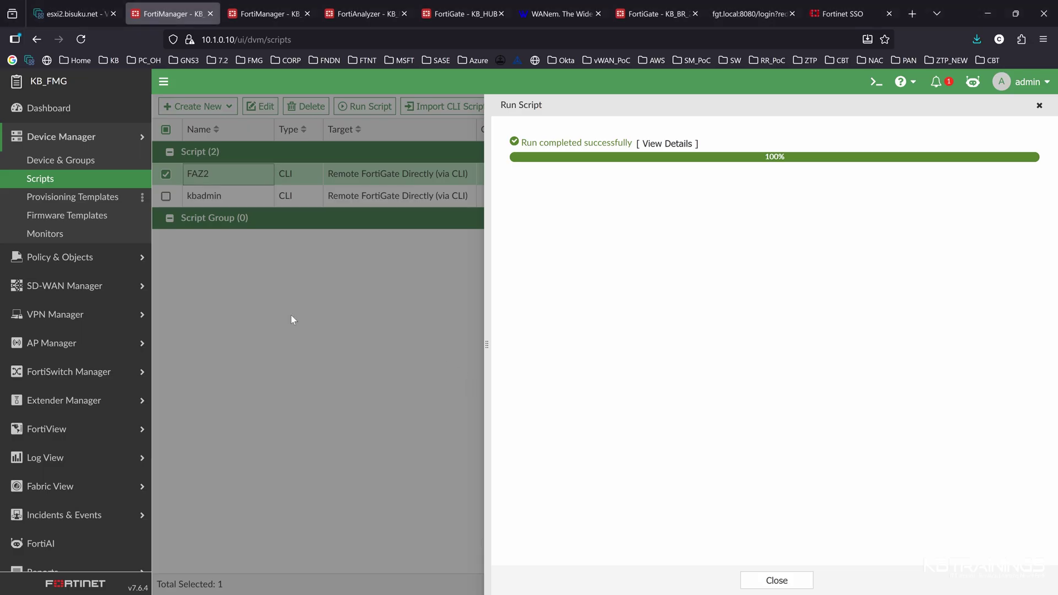
left_click(70, 202)
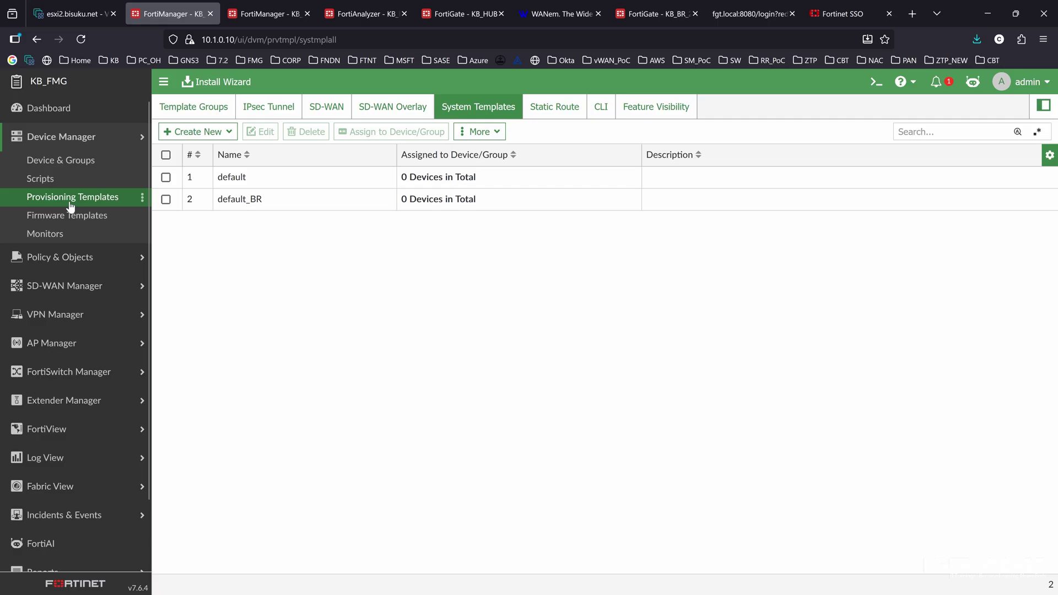
left_click(306, 180)
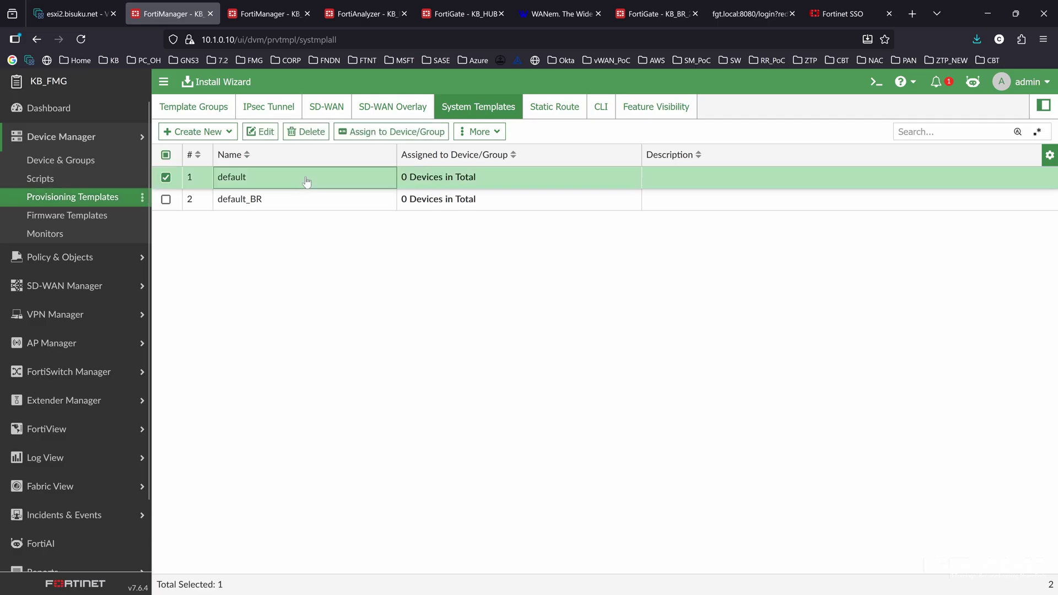
left_click(229, 83)
left_click(673, 523)
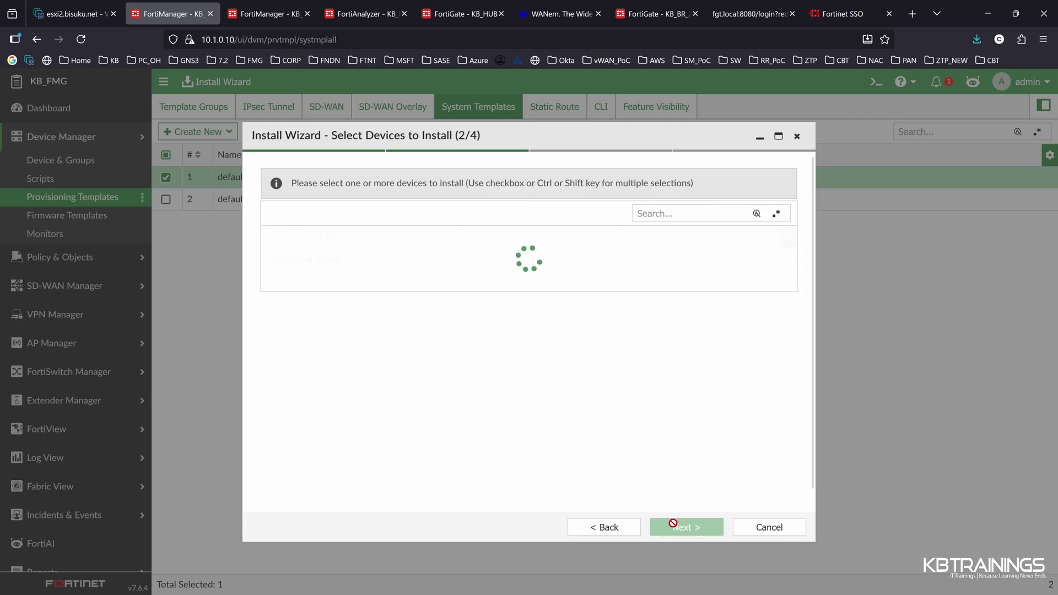
left_click(769, 527)
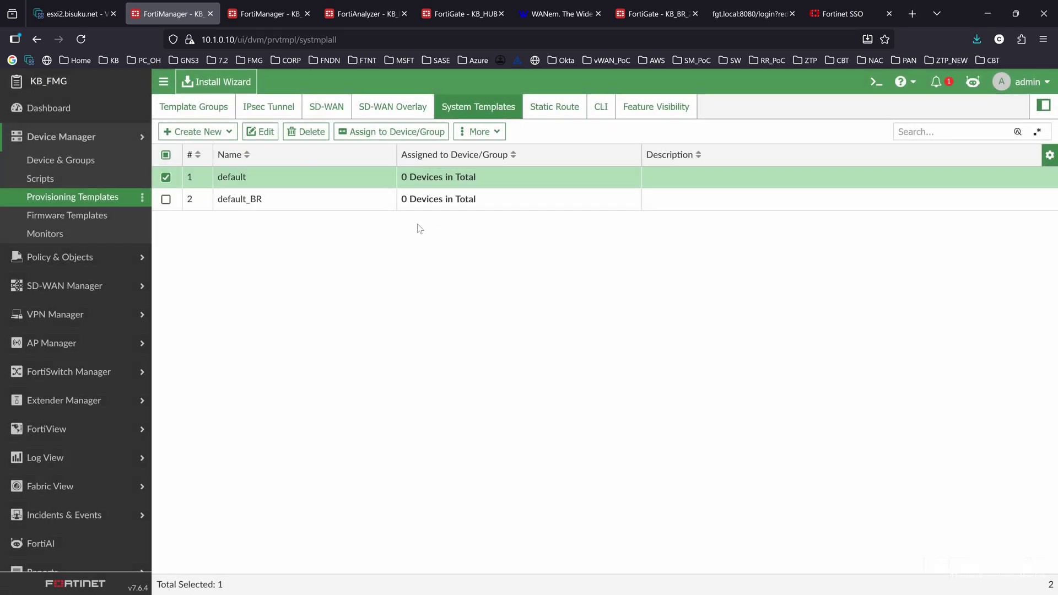
Choose an Encrypt Log Transmission level in the log settings of the default system template and save the template.
double_click(325, 176)
scroll(605, 397, "down", 5)
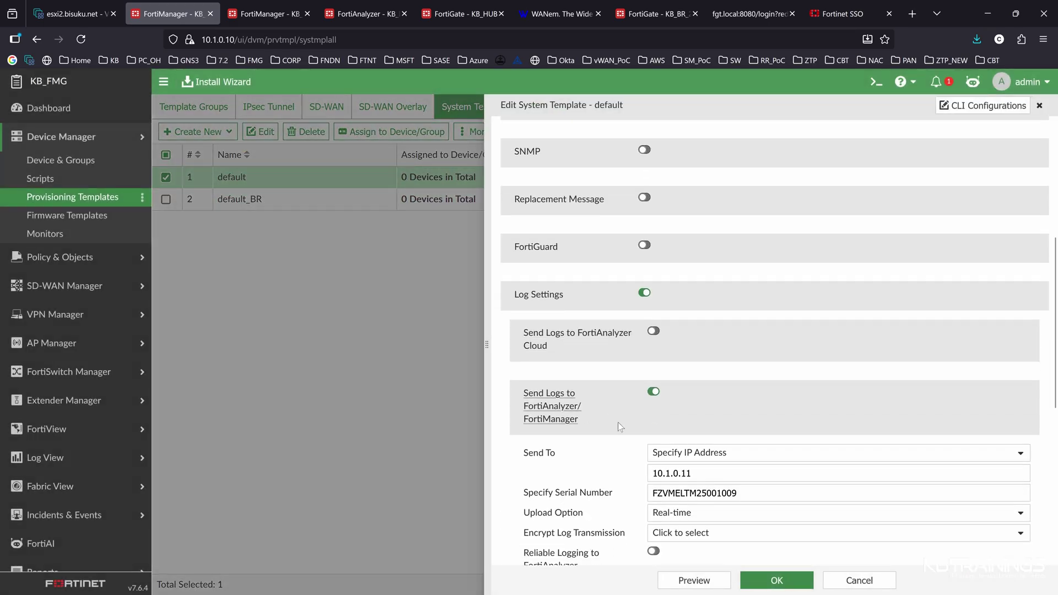
scroll(617, 422, "down", 3)
left_click(691, 304)
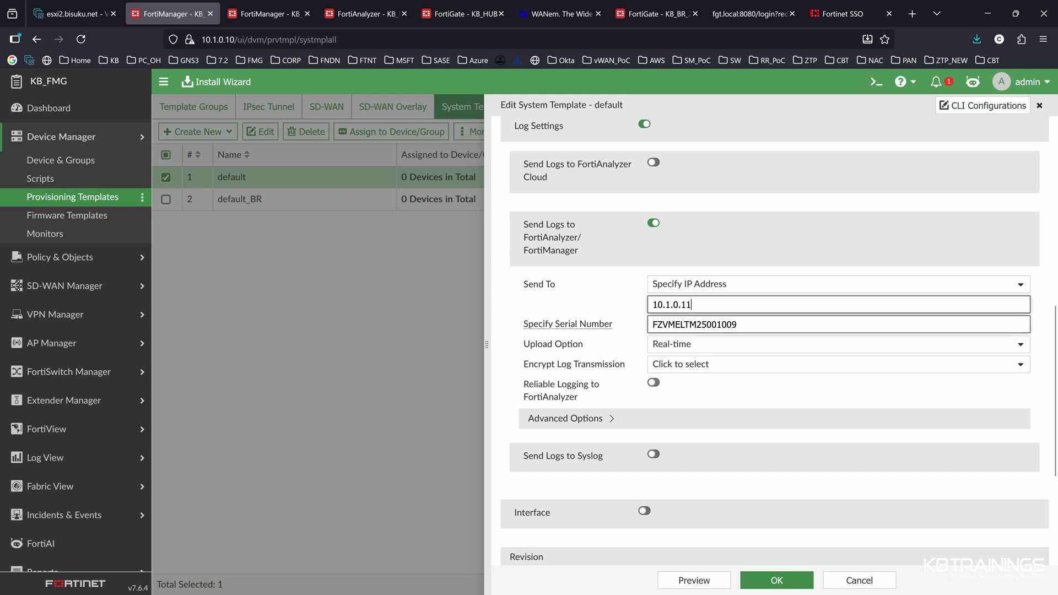
left_click(696, 364)
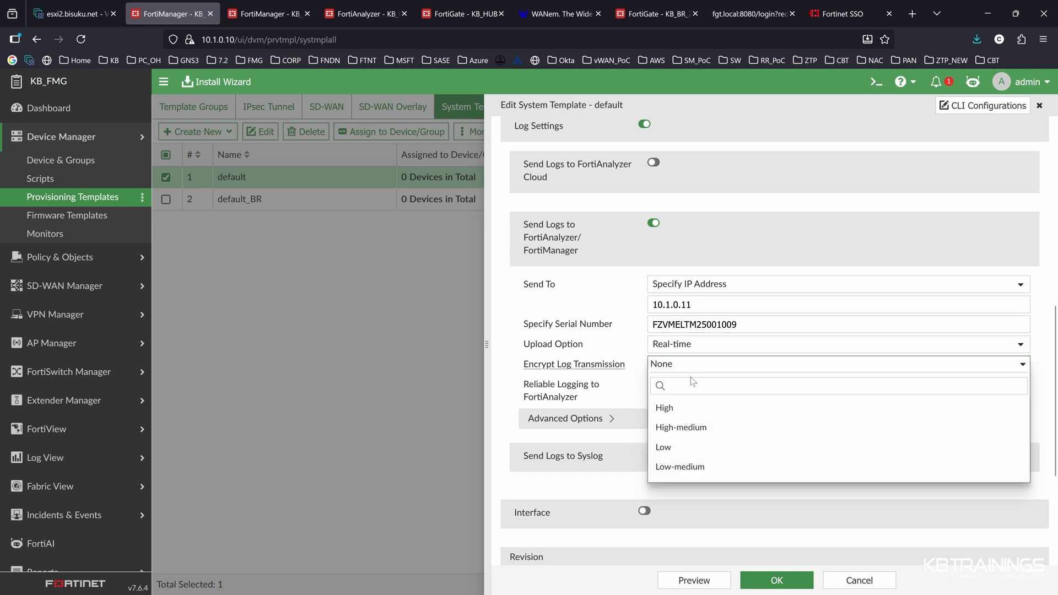
left_click(677, 418)
left_click(776, 580)
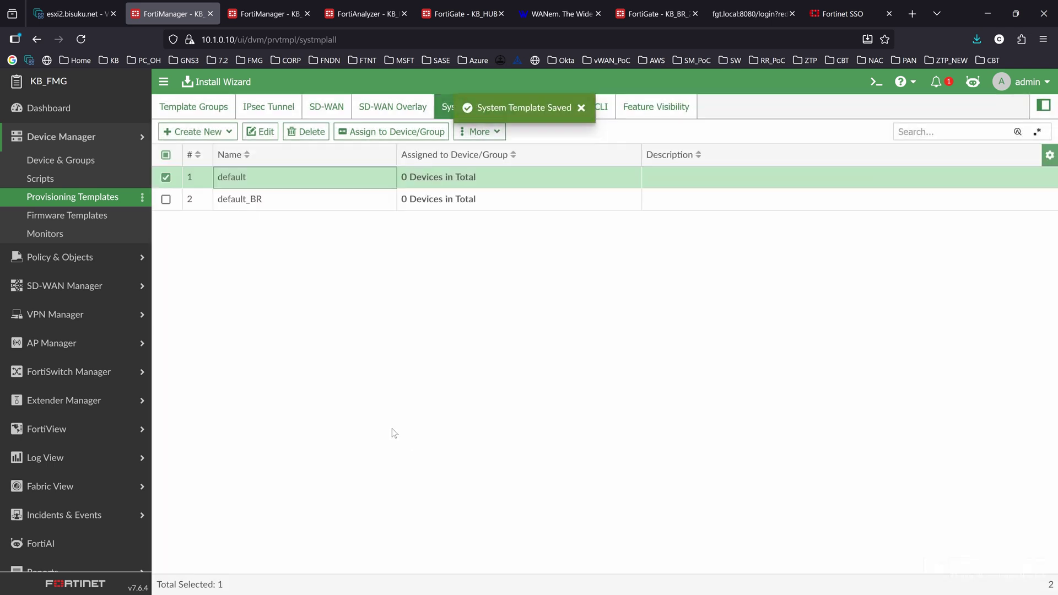
Set Encrypt Log Transmission to Low in the log settings of the default_BR system template and save the template.
double_click(274, 199)
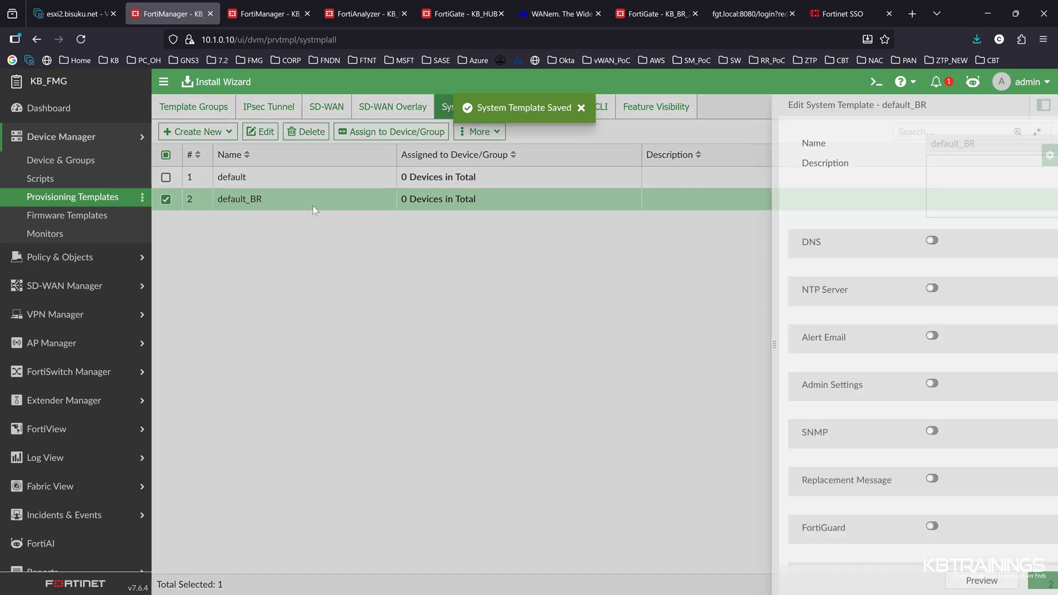
scroll(645, 429, "down", 8)
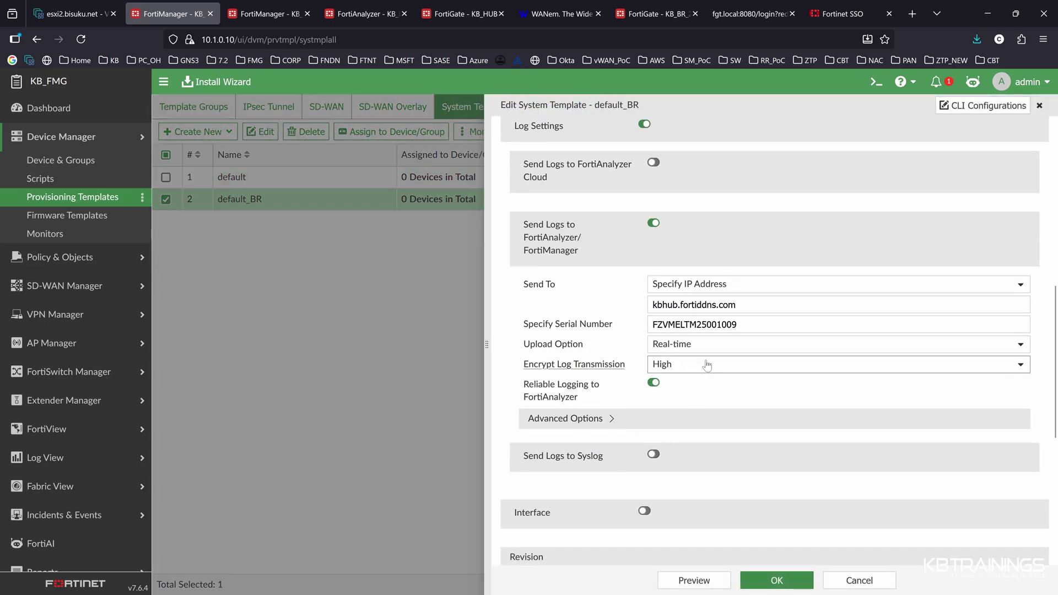
left_click(694, 365)
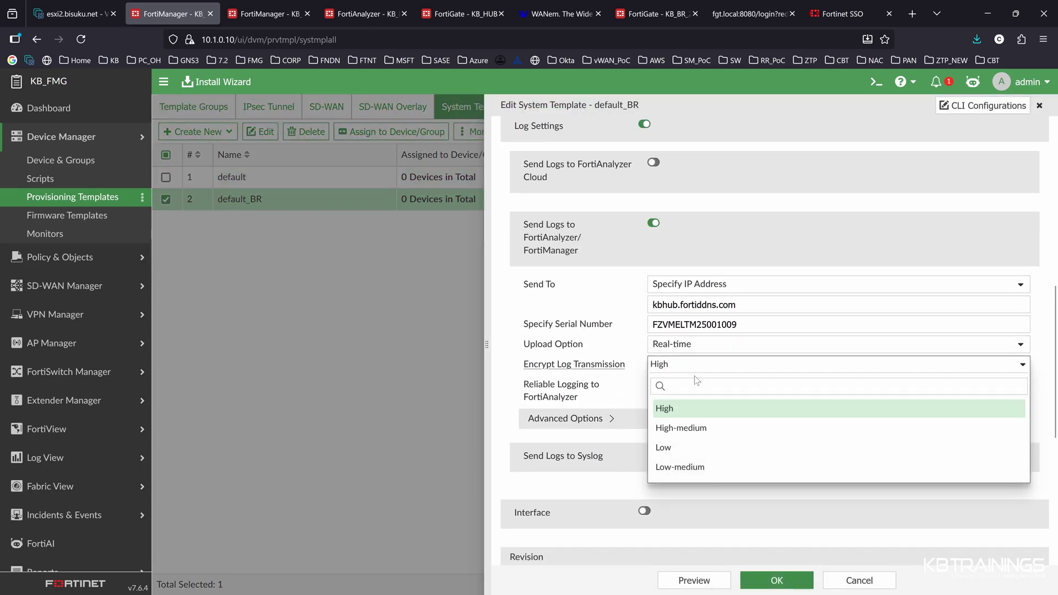
left_click(693, 451)
left_click(776, 580)
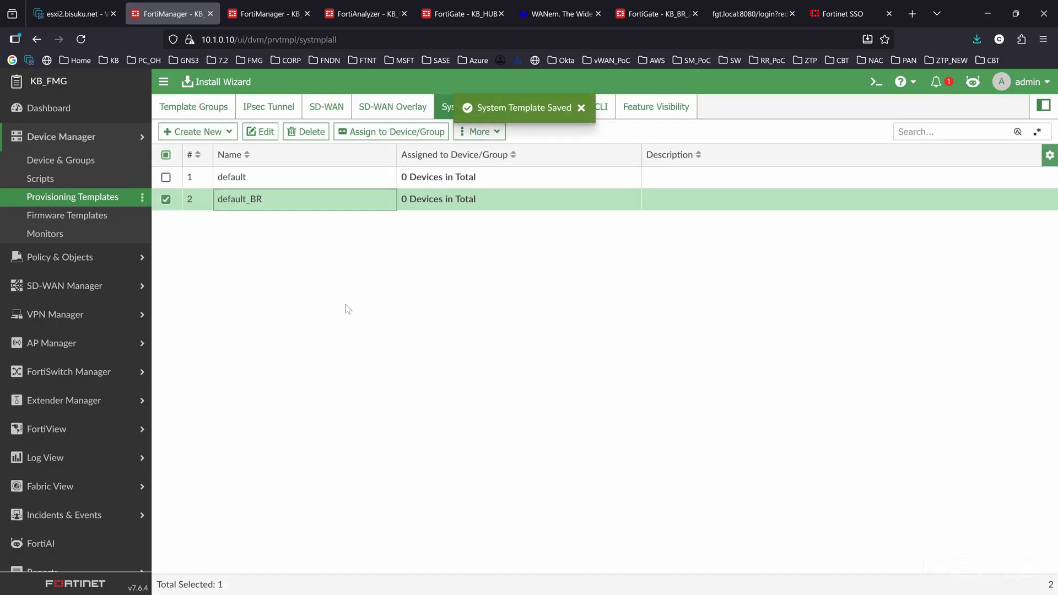
Install device settings only on the Branches group, KB_BR_1, KB_BR_2 and KB_HUB with the Install Wizard.
left_click(216, 60)
left_click(198, 80)
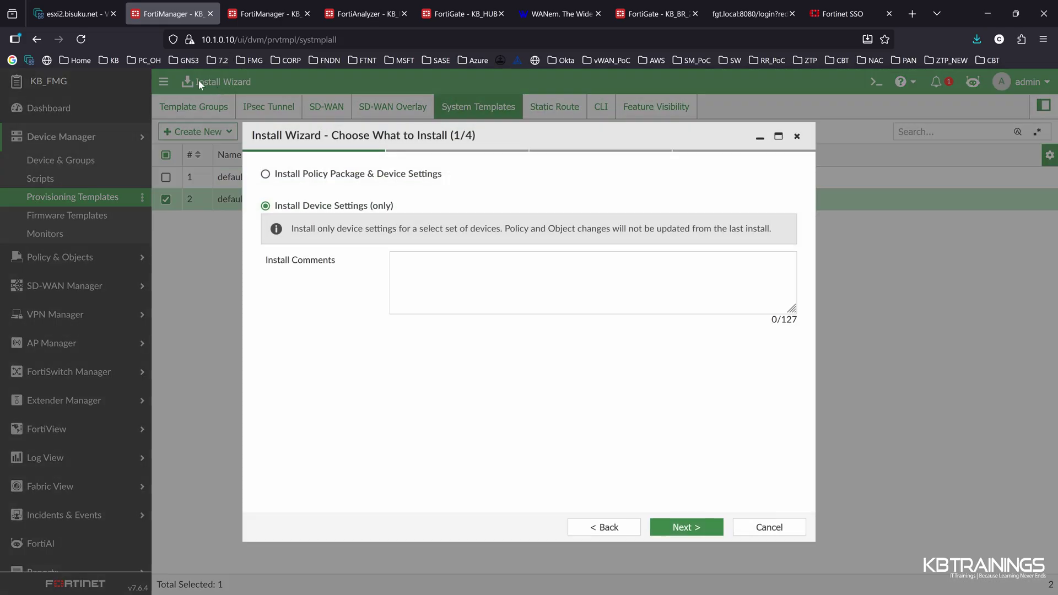
left_click(264, 174)
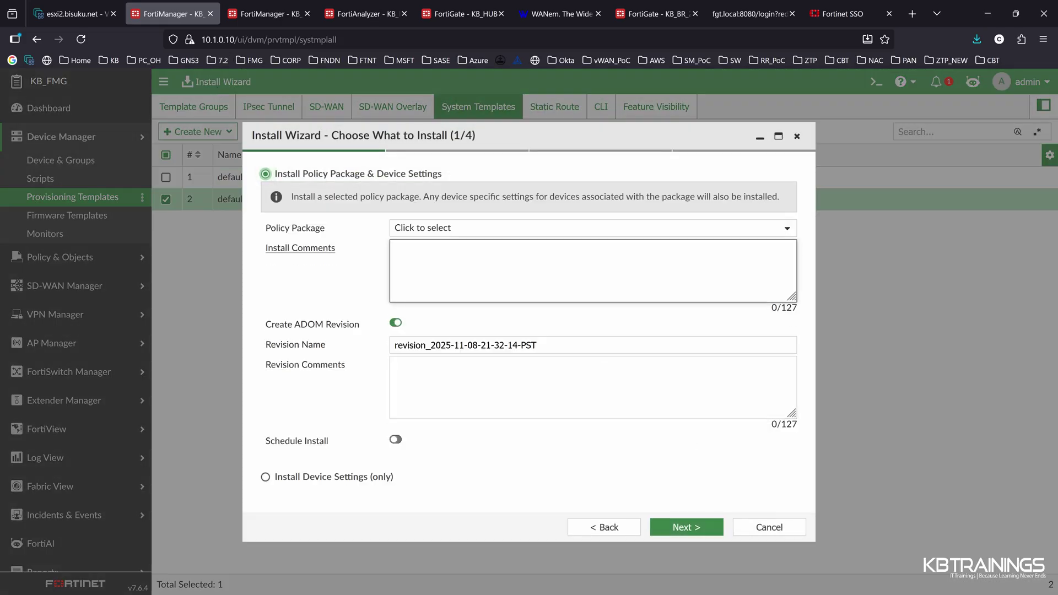
left_click(333, 477)
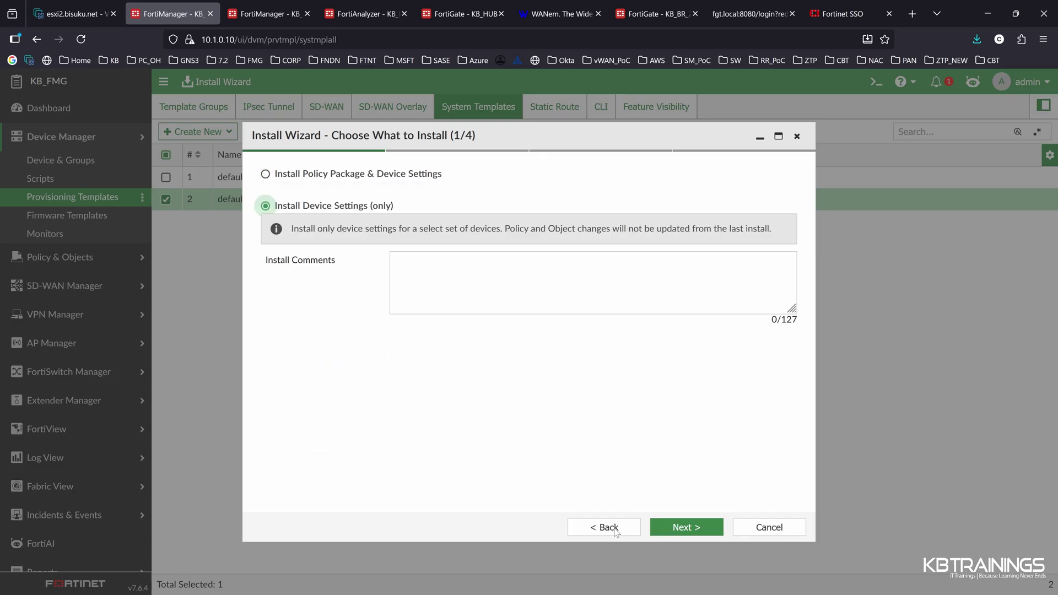
left_click(686, 526)
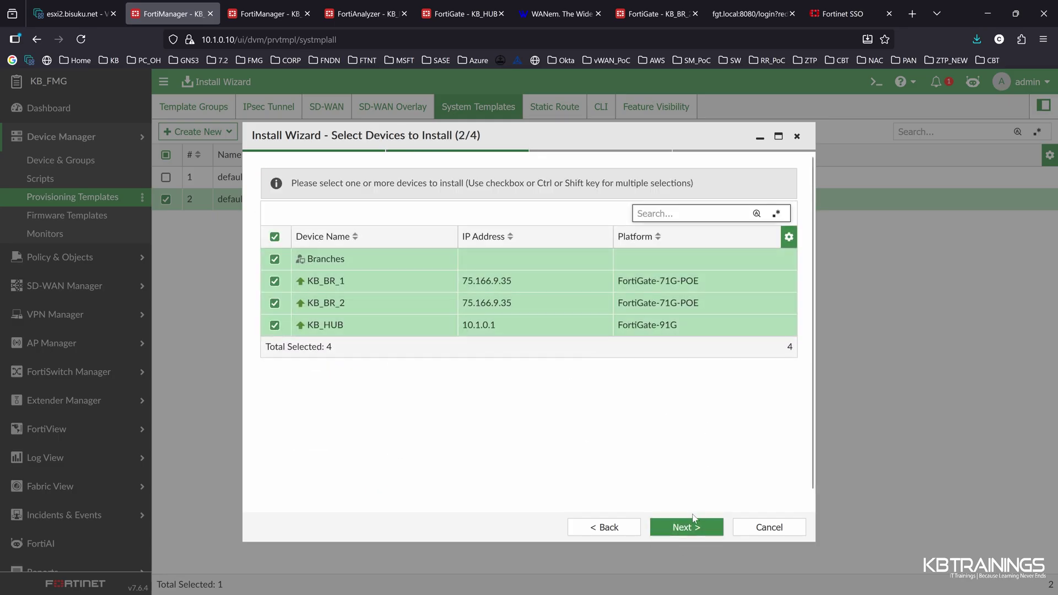
left_click(694, 521)
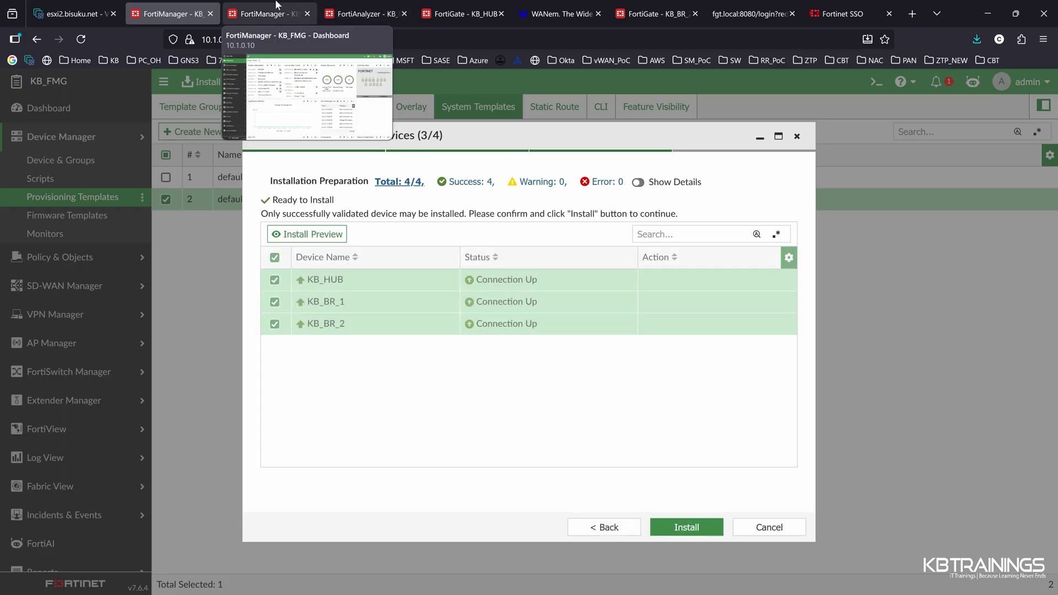
left_click(658, 524)
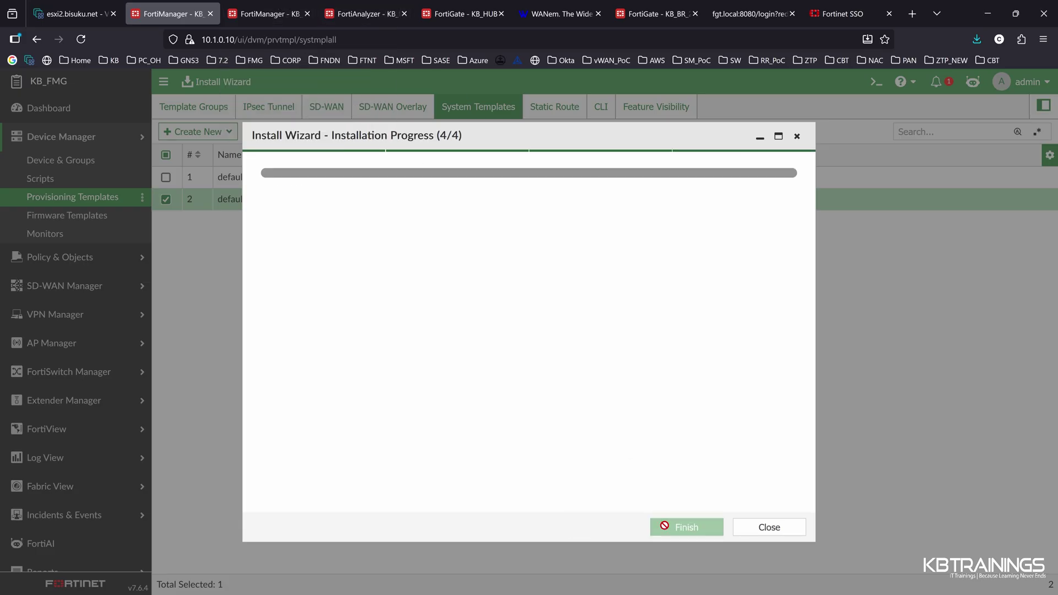
Open the FAZ2 script for editing in the second FortiManager browser tab and highlight its full FortiAnalyzer log configuration.
left_click(270, 14)
left_click(61, 137)
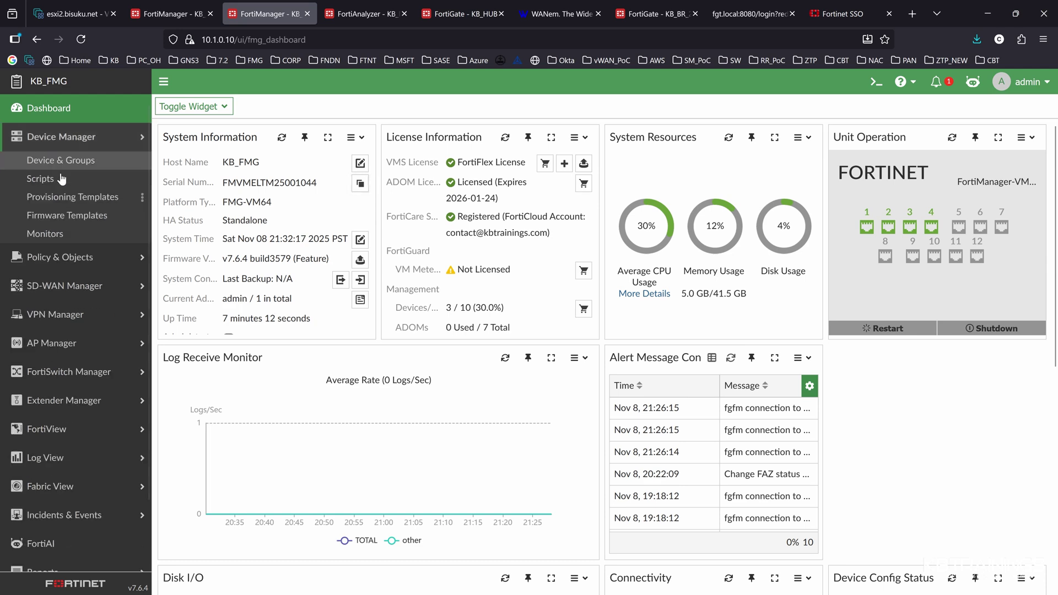
left_click(55, 178)
double_click(243, 174)
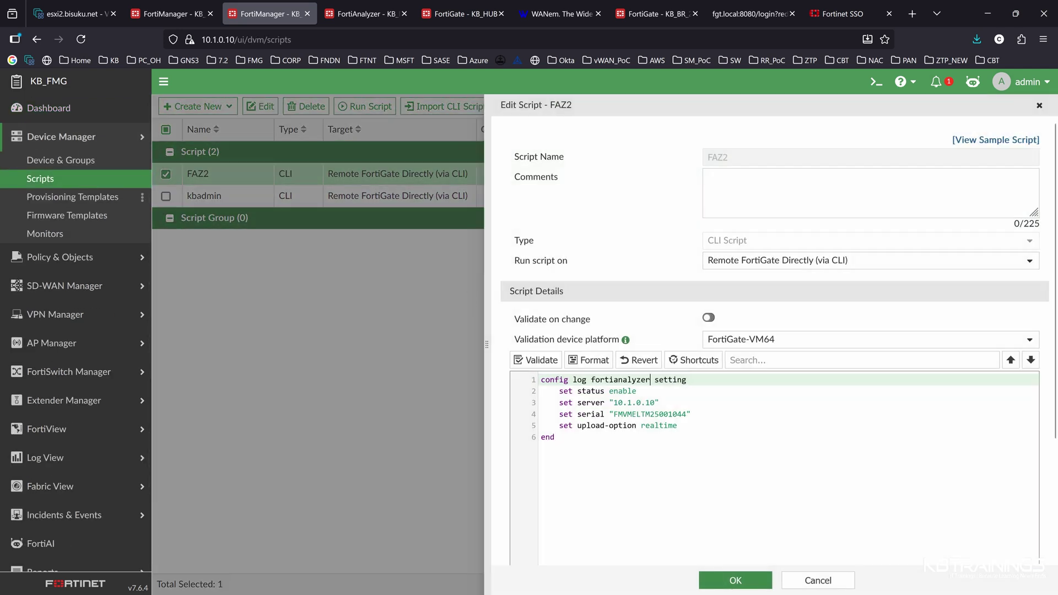
left_click_drag(555, 437, 540, 387)
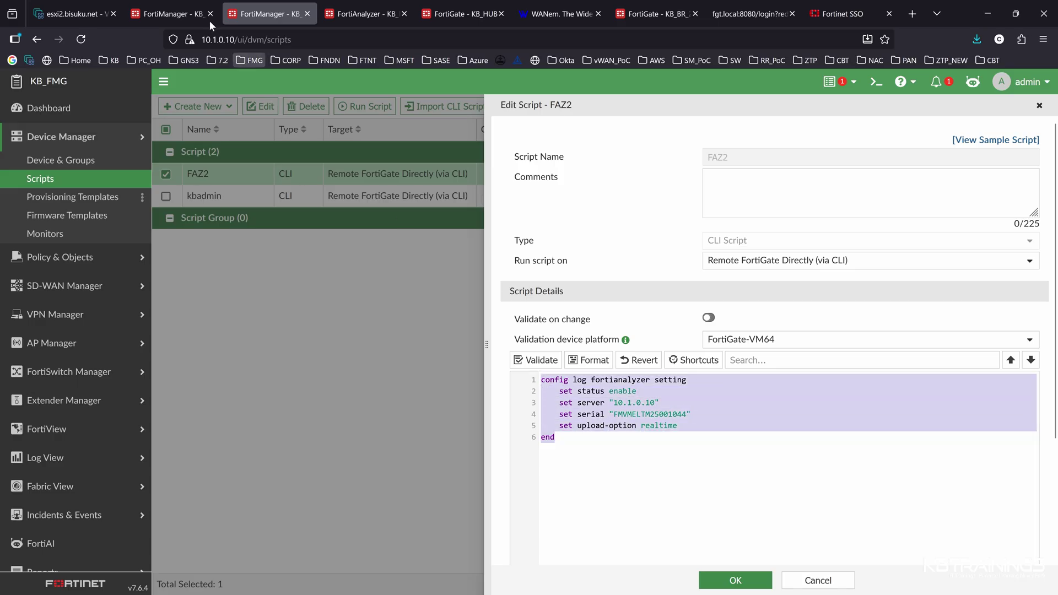
Check the installation progress in the first FortiManager tab and display KB_HUB's settings in SecureCRT with "show log fortianalyzer setting".
left_click(182, 14)
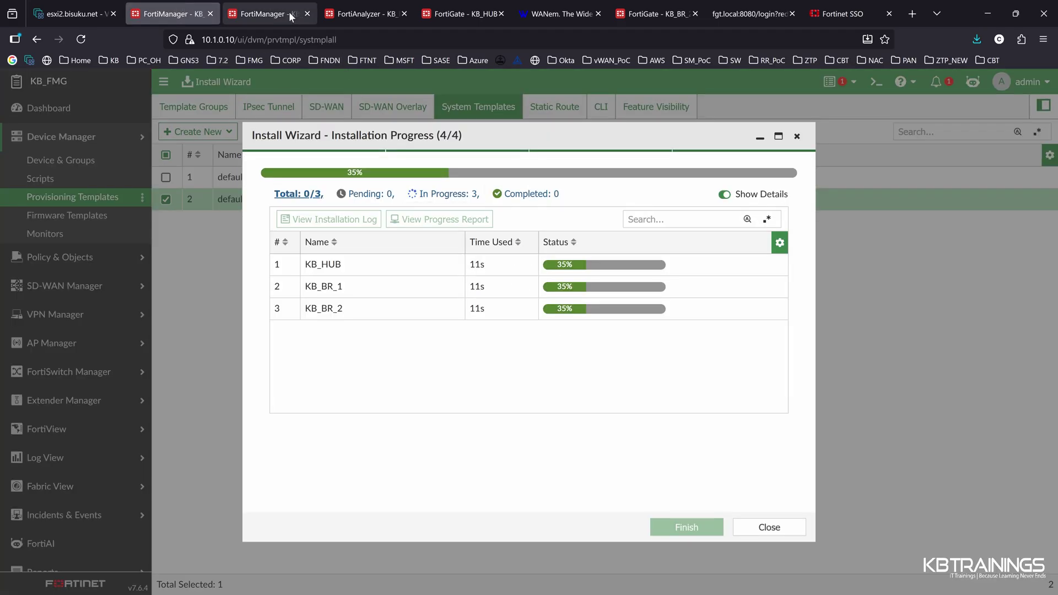
mouse_move(291, 17)
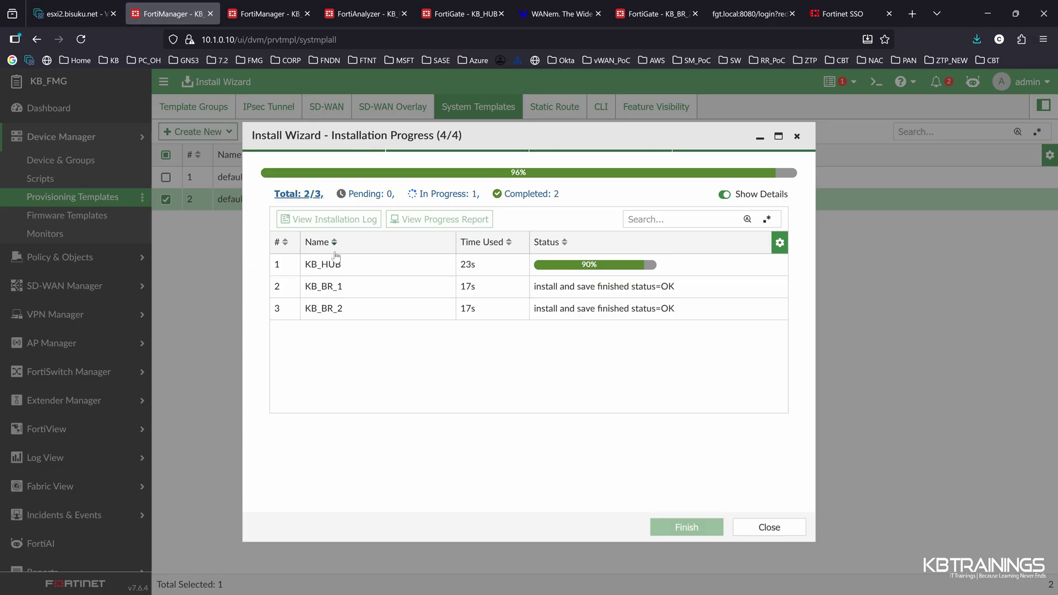
key("alt+Tab")
key("Up")
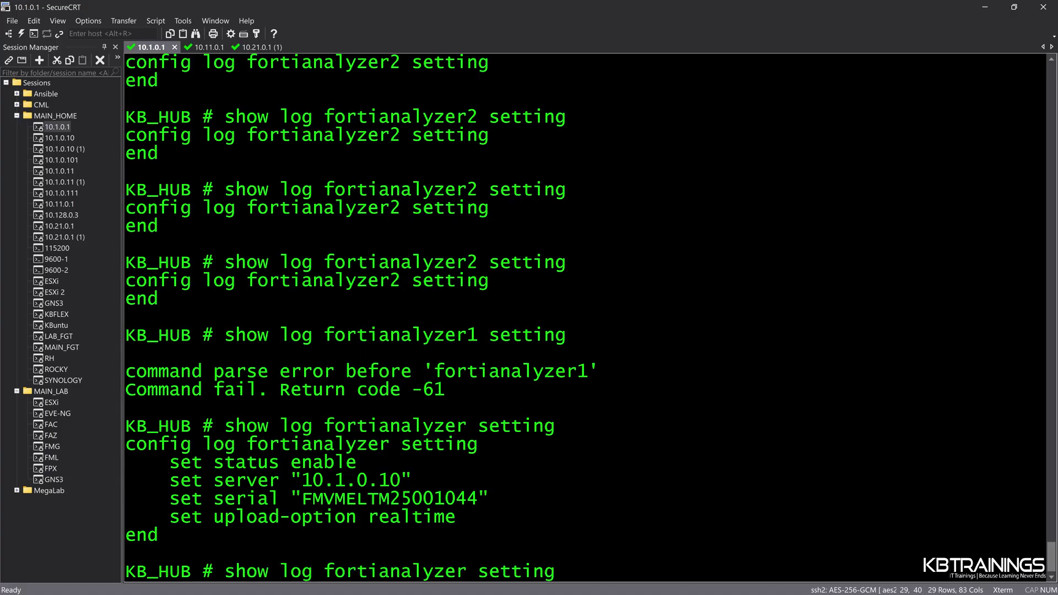
key("Return")
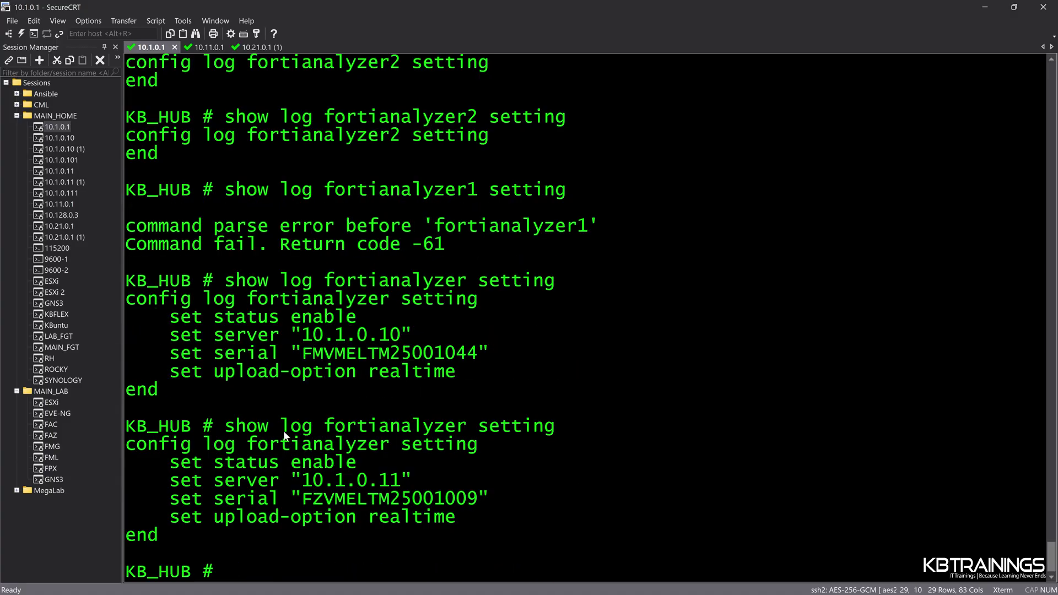
left_click_drag(380, 480, 402, 481)
left_click(454, 479)
key("alt+Tab")
Change the first line of the FAZ2 script in the second FortiManager browser tab to "config log fortianalyzer2 setting".
left_click(264, 13)
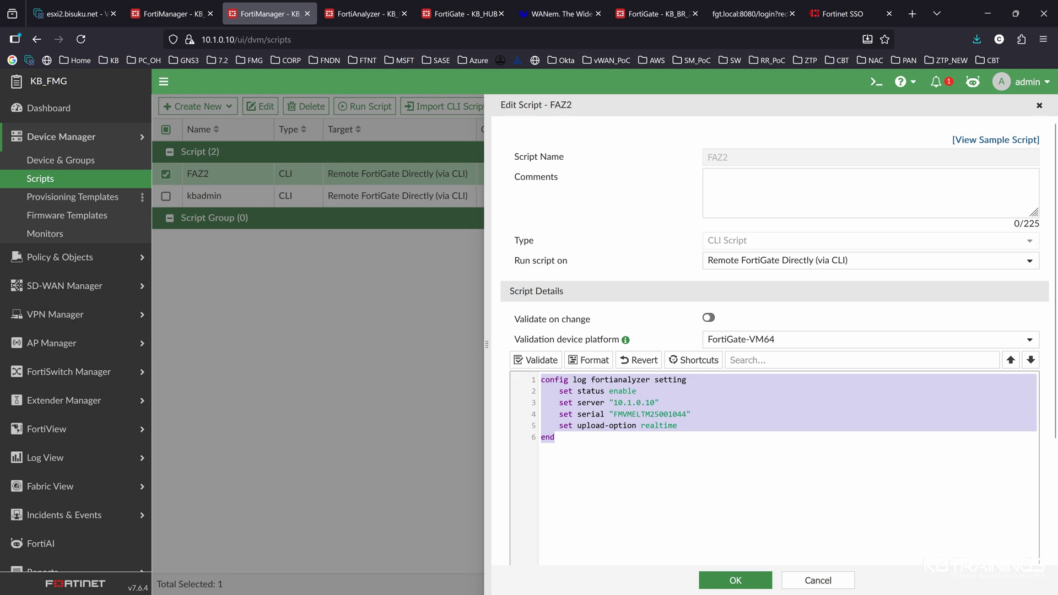
left_click(650, 380)
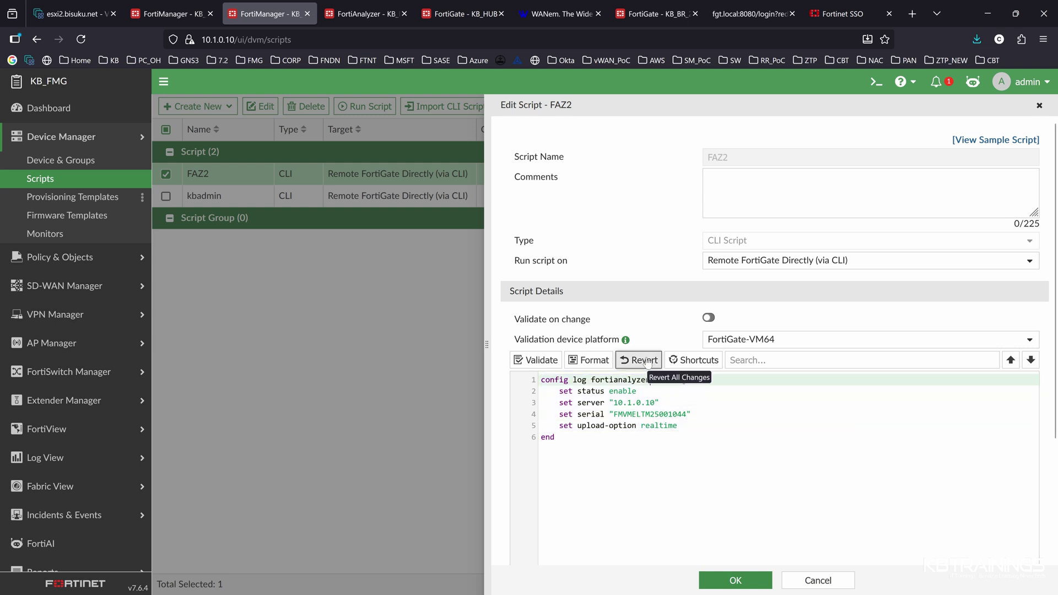
type("2")
left_click(623, 494)
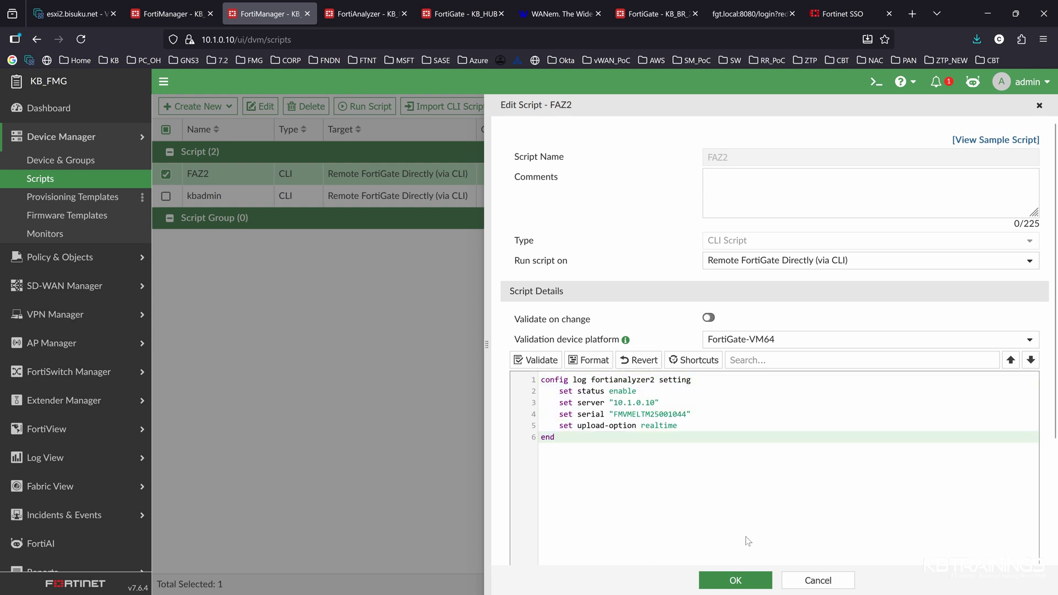
left_click(735, 580)
Close the Install Wizard in the first FortiManager tab and check the status of the Logging FortiGate devices.
left_click(167, 14)
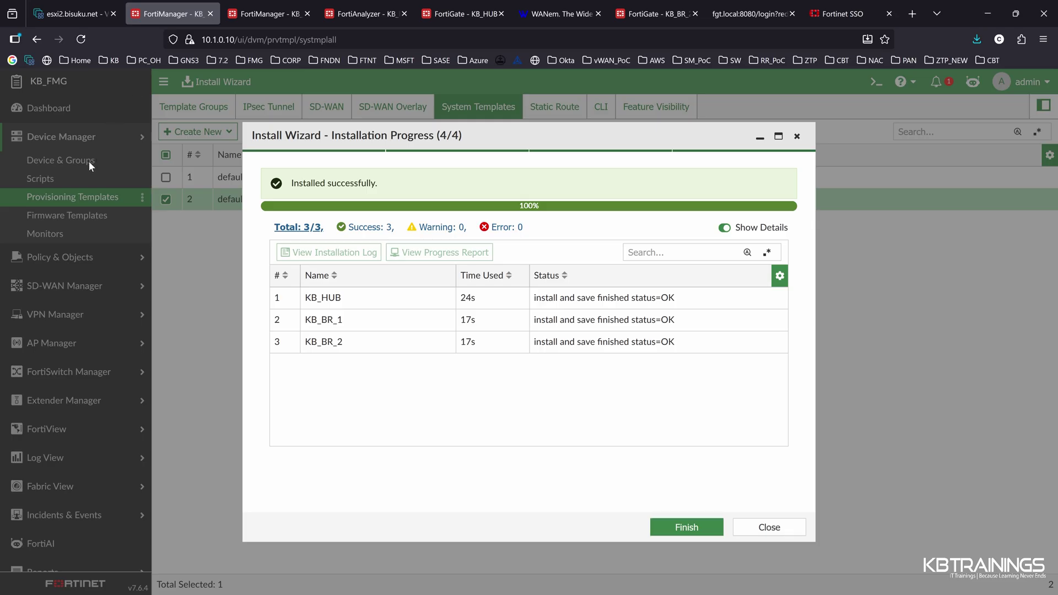
left_click(752, 532)
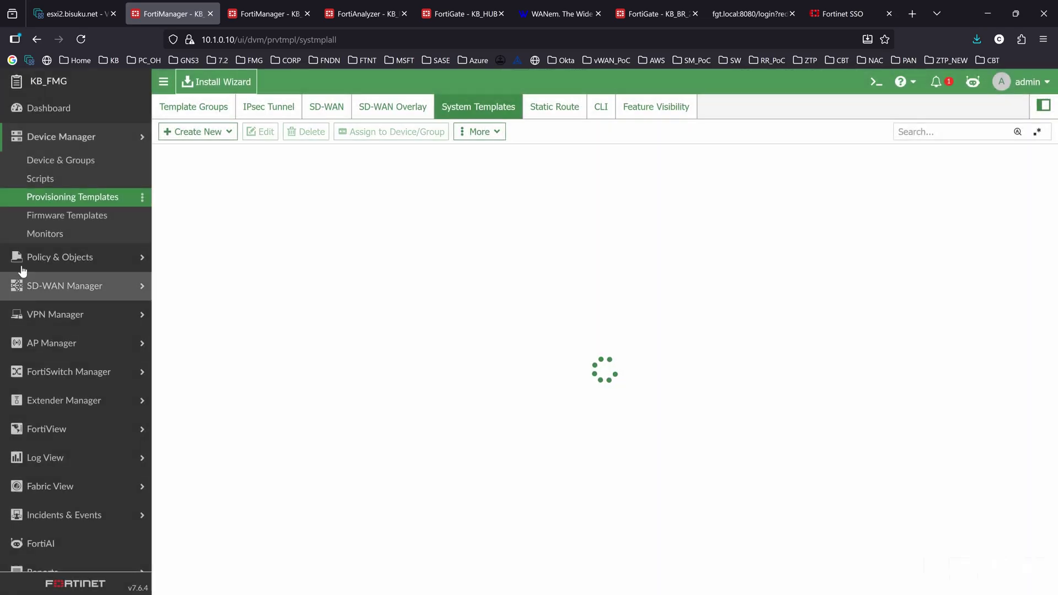
left_click(44, 161)
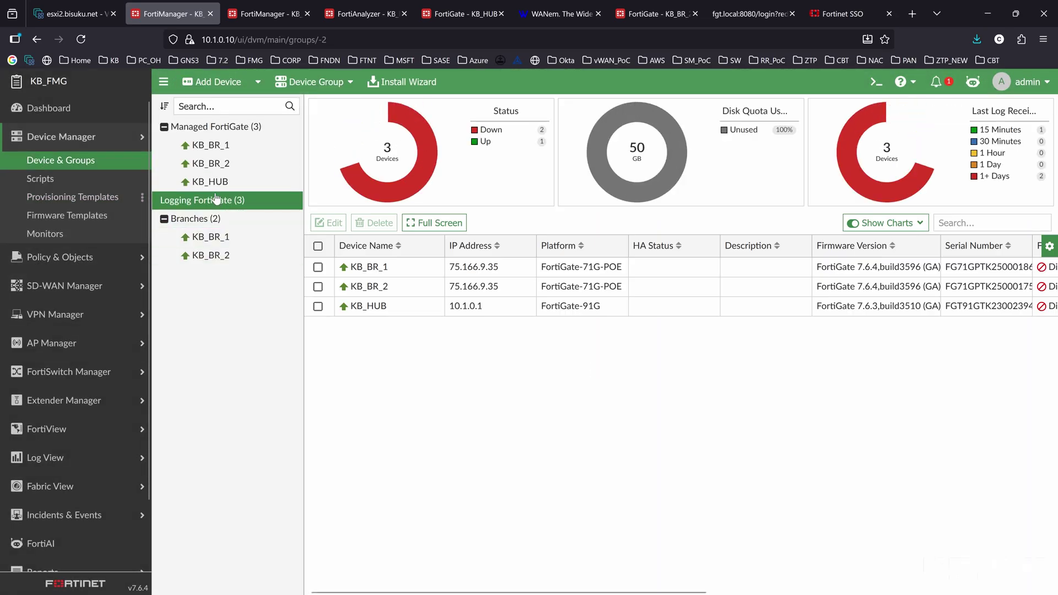
mouse_move(353, 146)
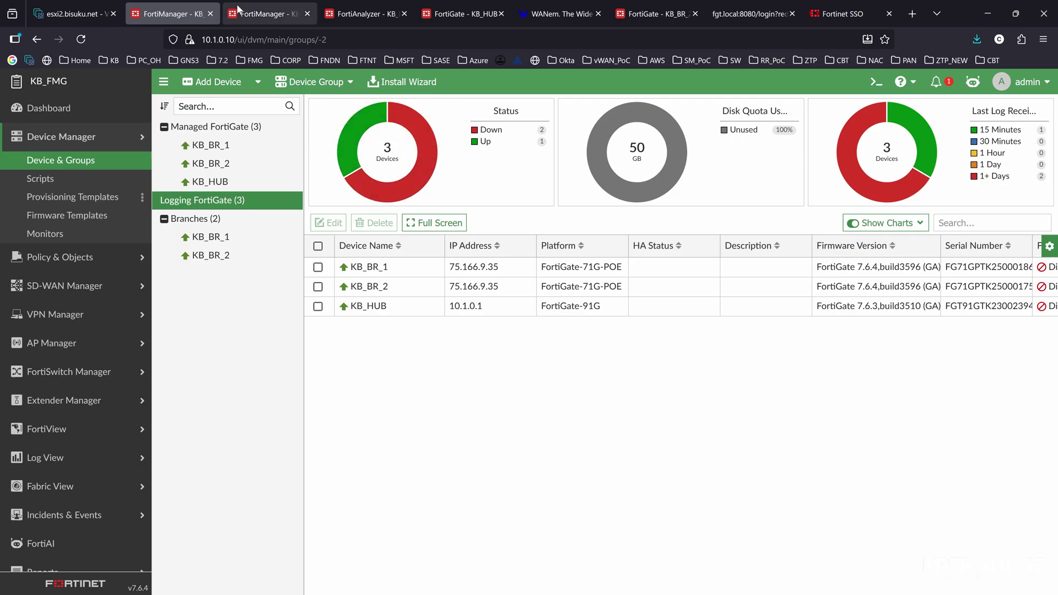
key("alt+Tab")
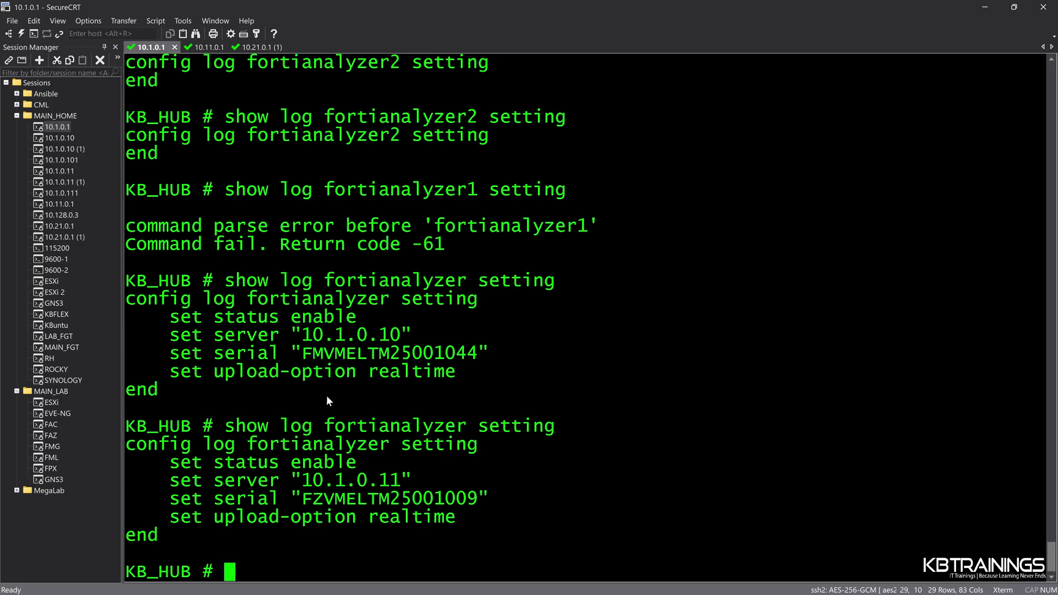
key("alt+Tab")
Return to the FAZ2 script in the second FortiManager browser tab and save its fortianalyzer2 edit.
left_click(248, 14)
left_click(628, 474)
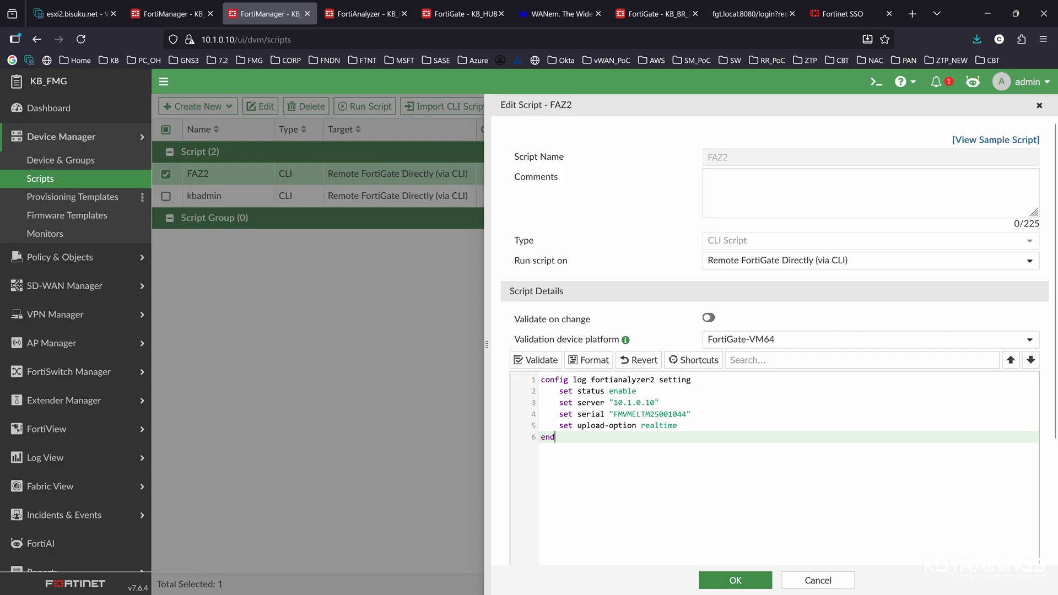
left_click(732, 578)
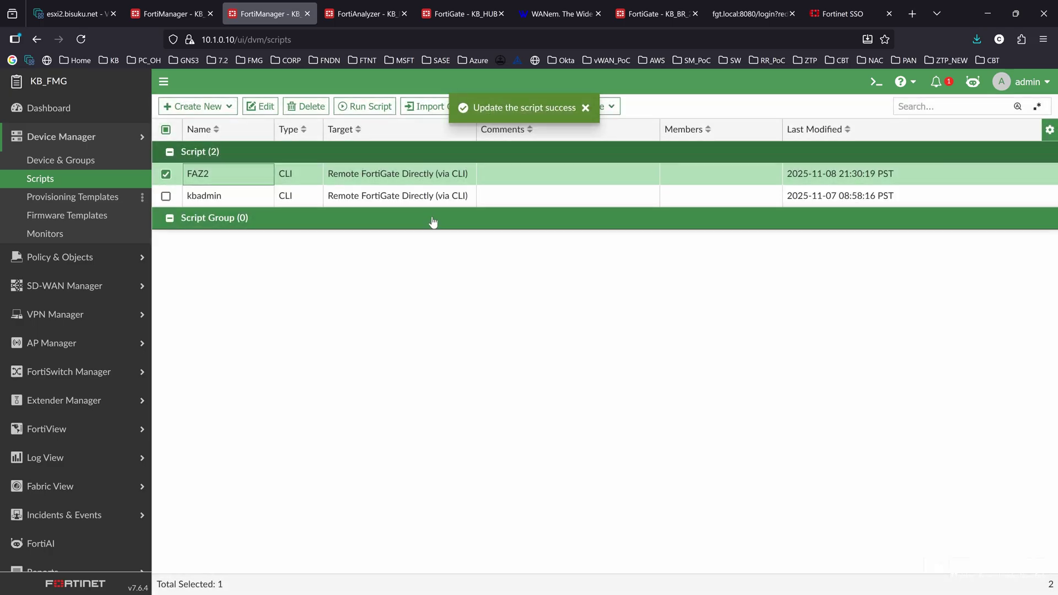
Run the FAZ2 script on KB_BR_1, KB_BR_2 and KB_HUB.
right_click(228, 178)
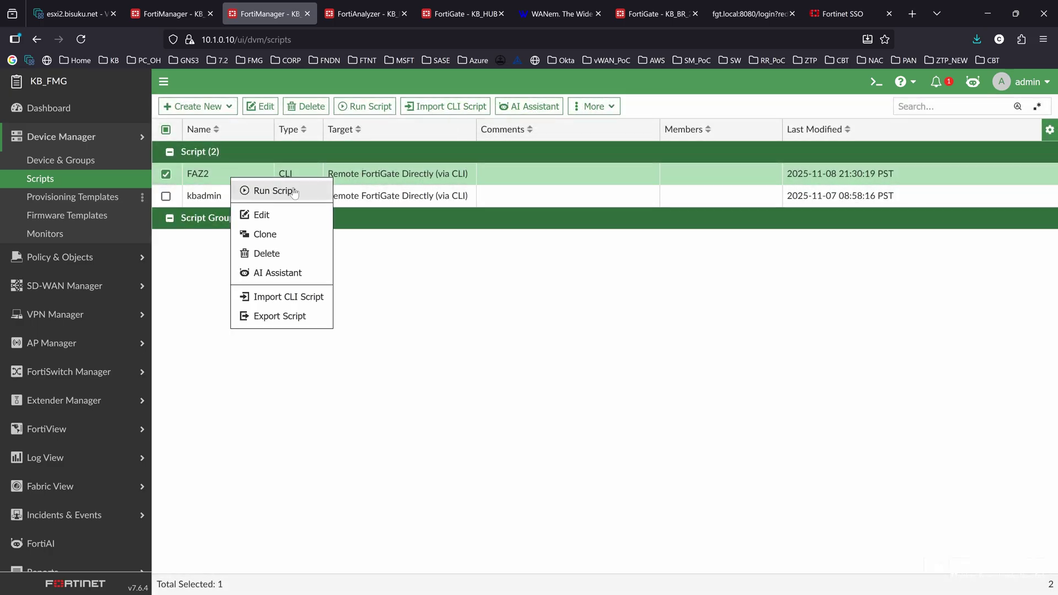
left_click(259, 190)
left_click(610, 241)
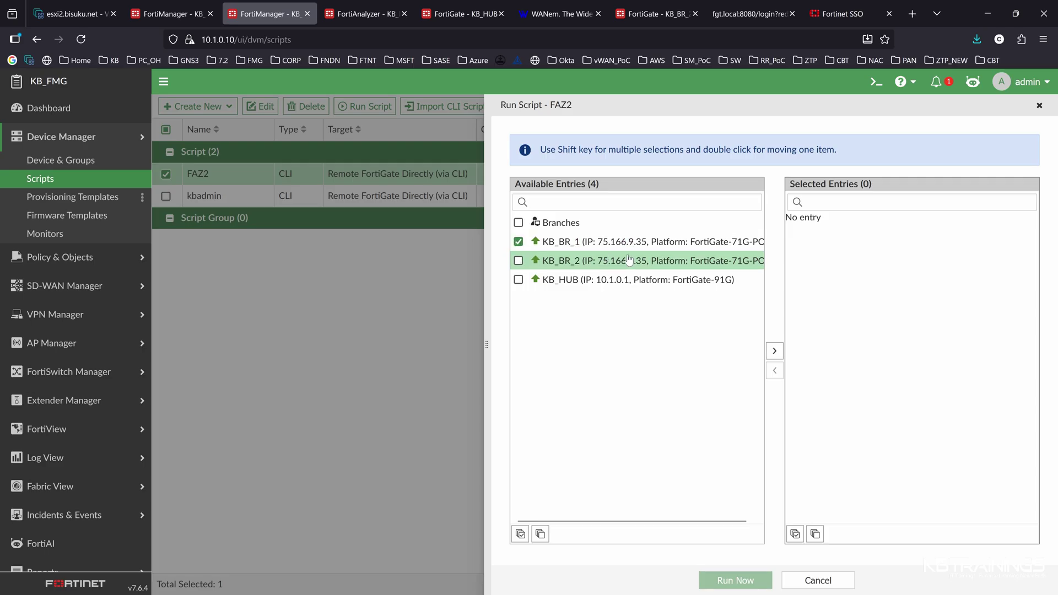
left_click(628, 260)
left_click(635, 282)
left_click(773, 351)
left_click(735, 580)
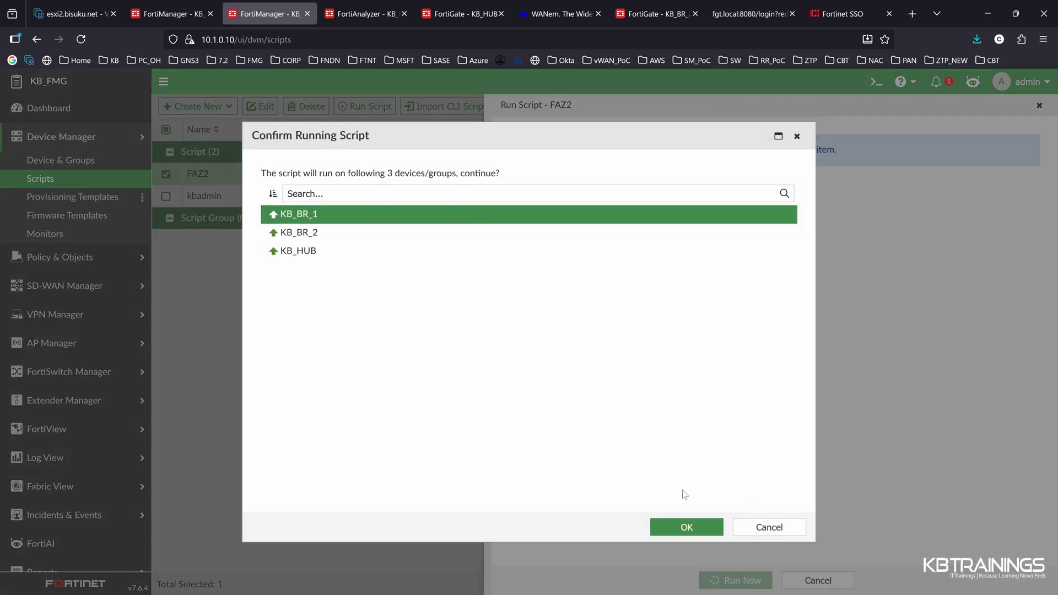
left_click(689, 530)
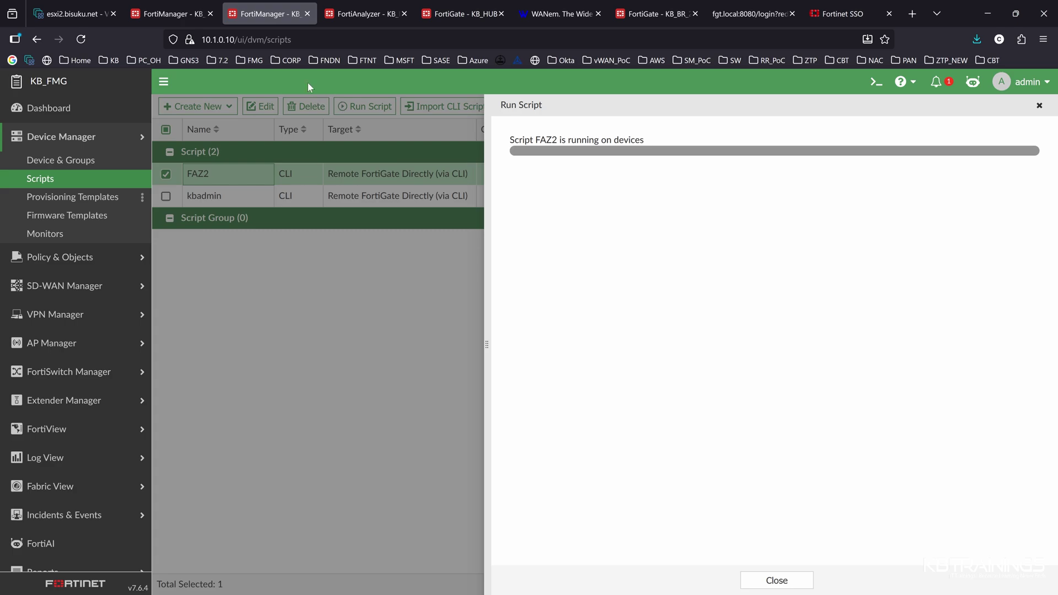
Run "show log fortianalyzer2 setting" on KB_HUB in SecureCRT to check the second FortiAnalyzer configuration, and highlight fortianalyzer2 in the output.
key("alt+Tab")
key("Up")
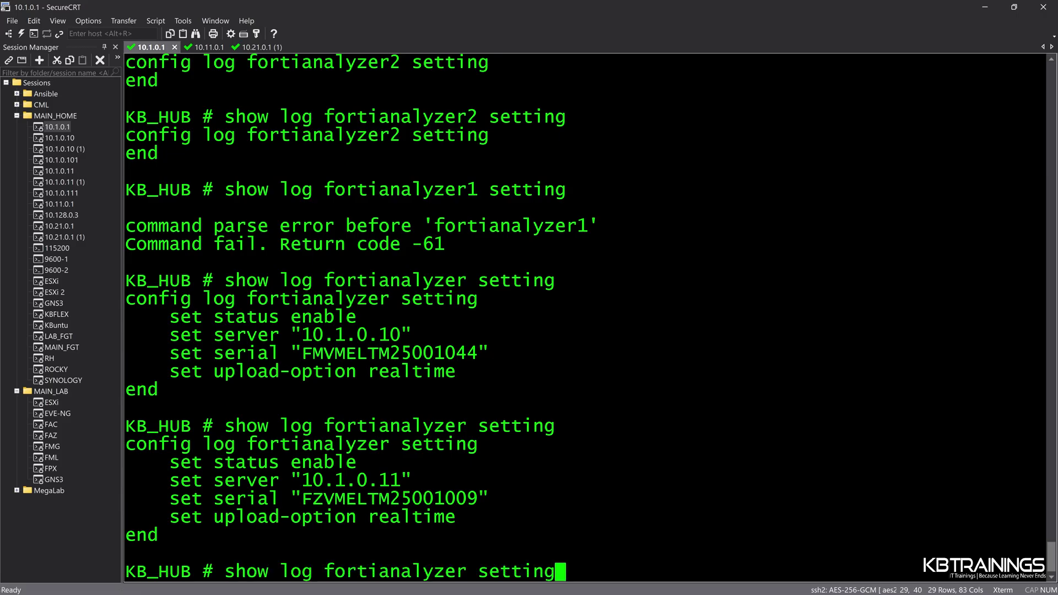
key("Up")
key("Up")
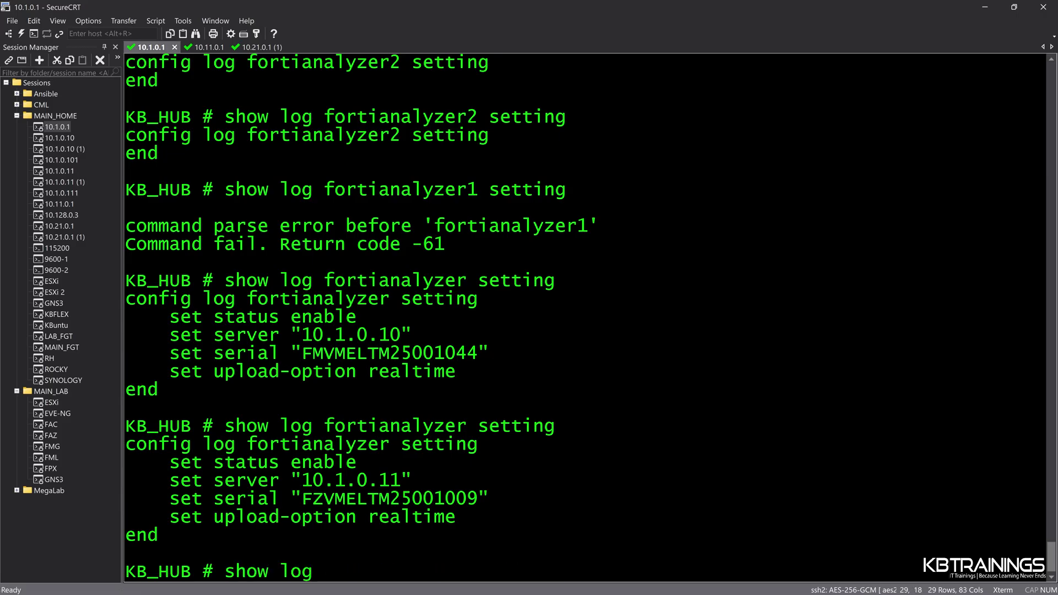
key("Return")
key("Up")
key("Return")
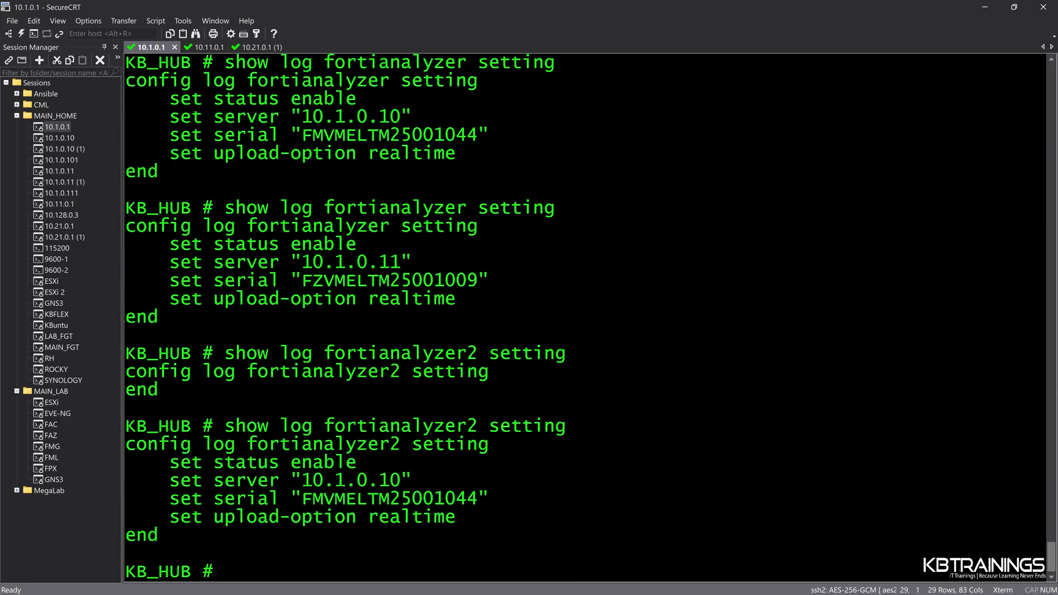
key("Up")
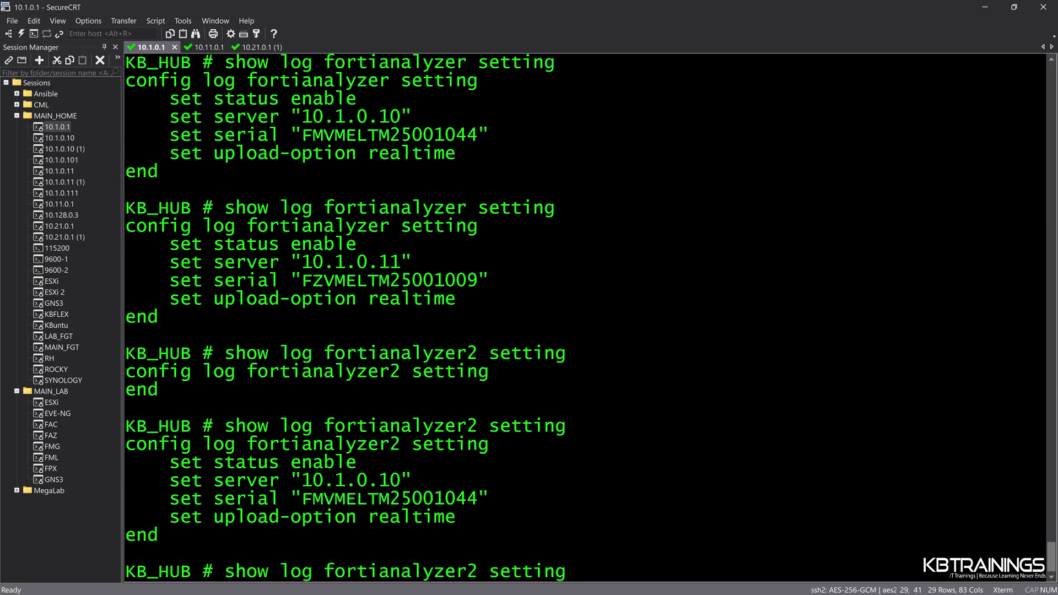
key("Return")
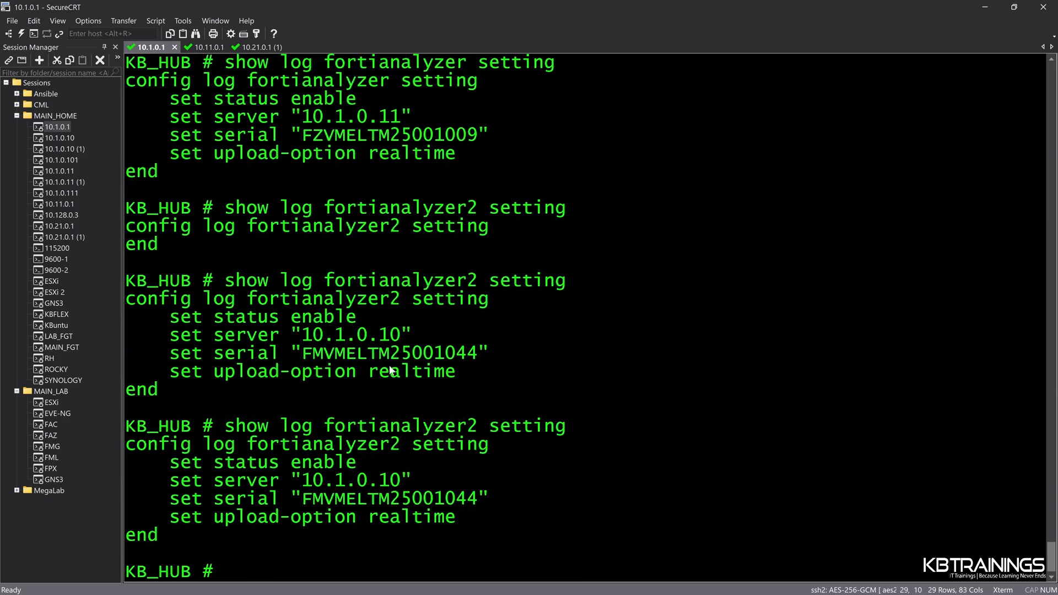
left_click_drag(330, 427, 477, 429)
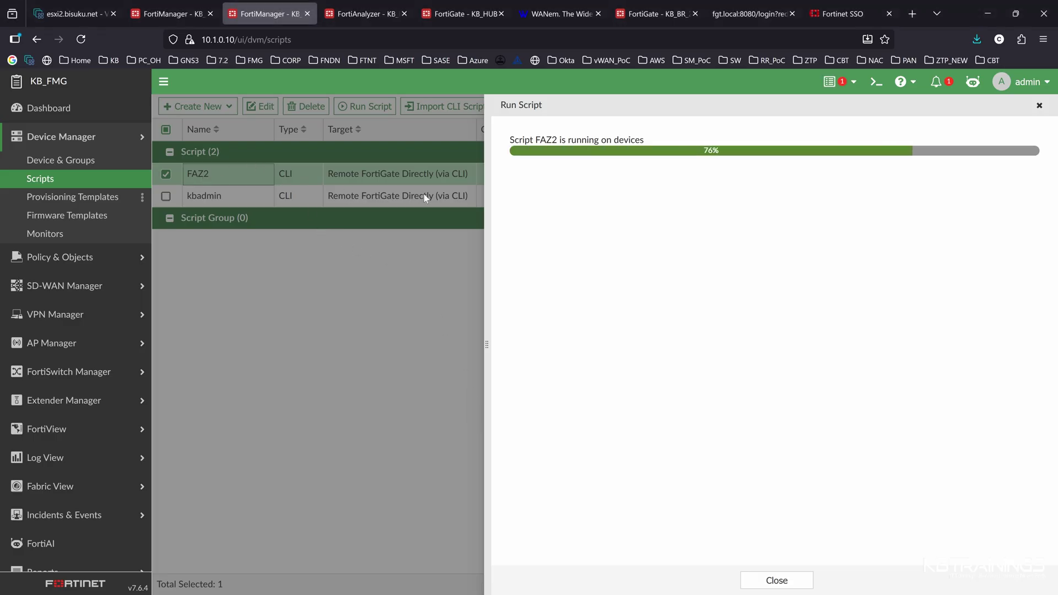
Close the script run progress in FortiManager and examine the Logging FortiGate devices' last log time, status and logging mode.
left_click(774, 580)
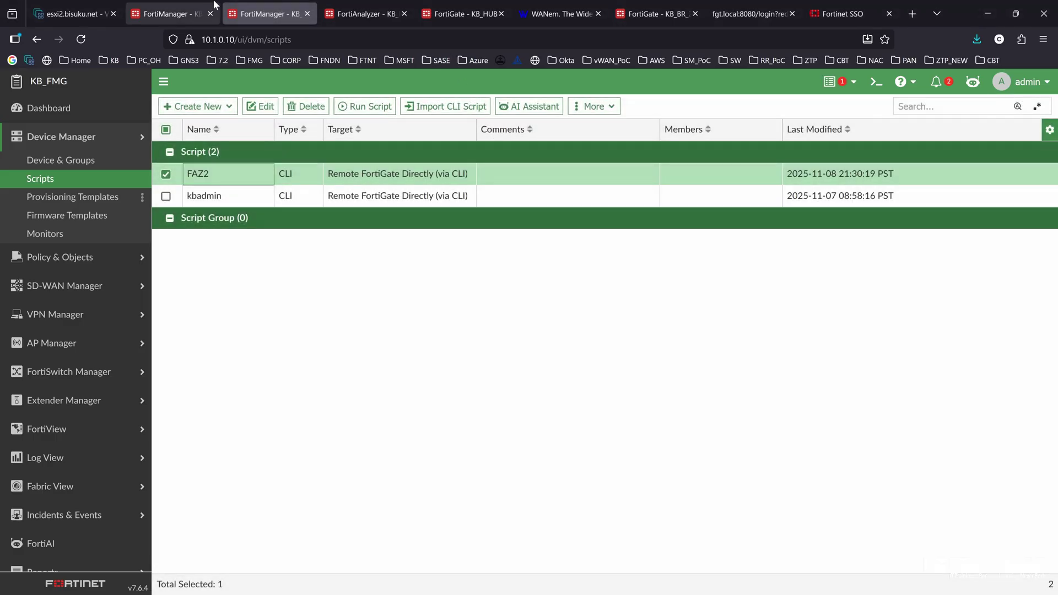
left_click(54, 160)
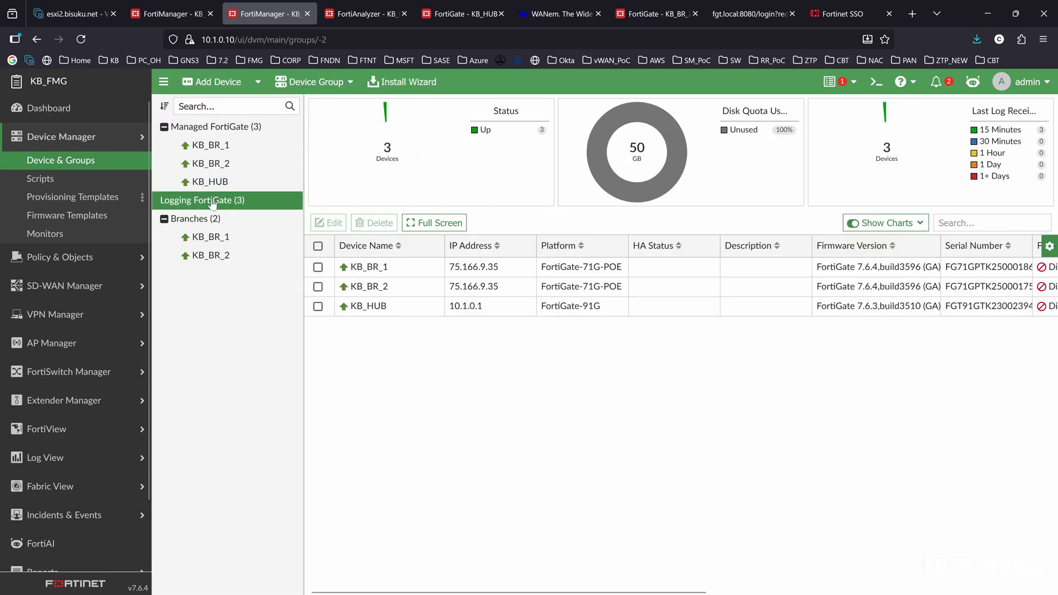
mouse_move(418, 181)
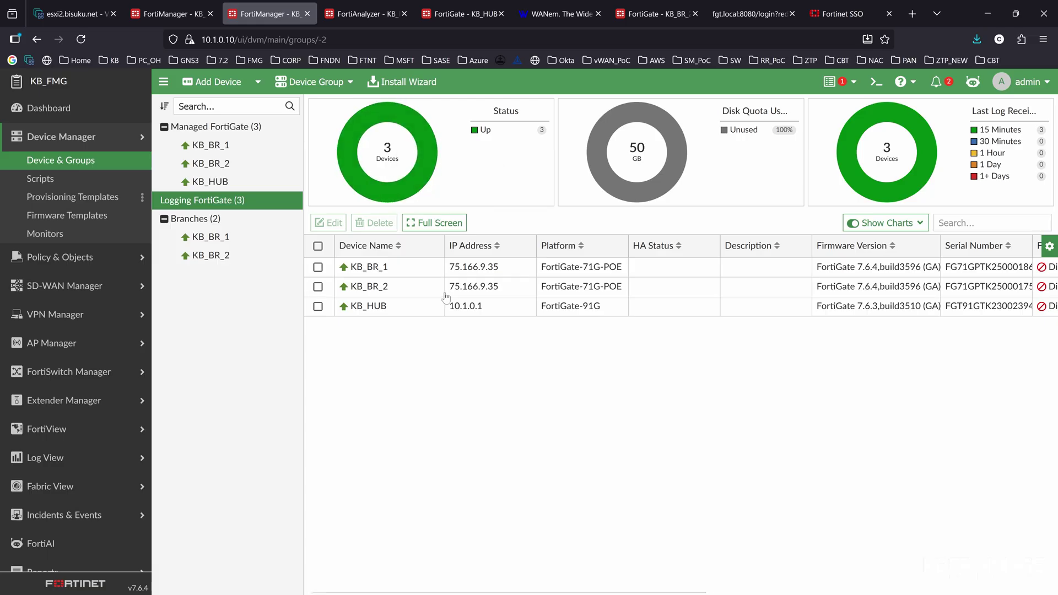
scroll(444, 292, "right", 5)
scroll(444, 292, "right", 4)
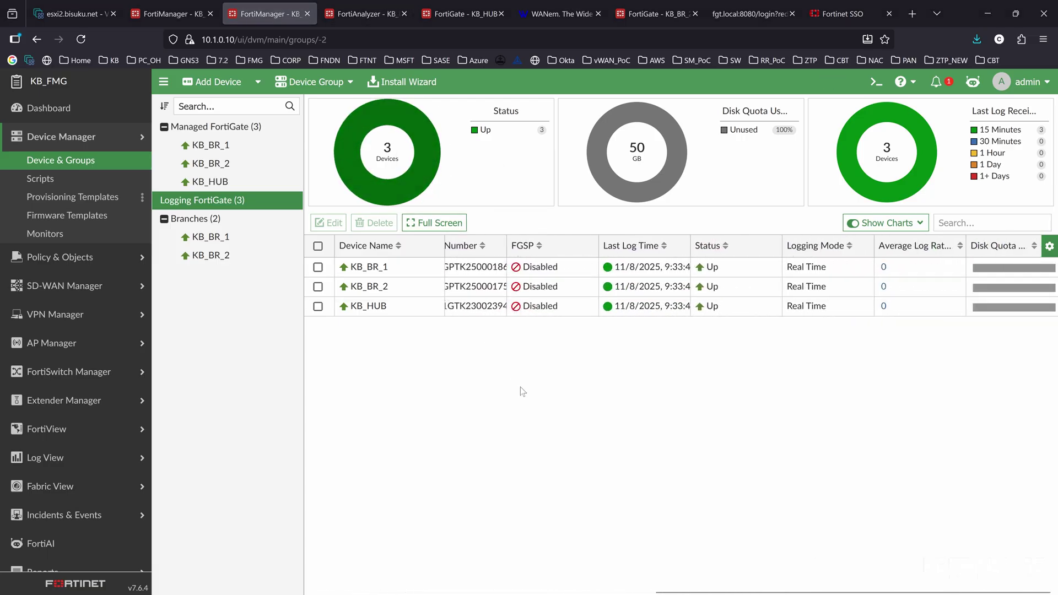
Run "show log fortianalyzer2 setting" on KB_BR_1 in SecureCRT and highlight the source-ip line in the output.
key("alt+Tab")
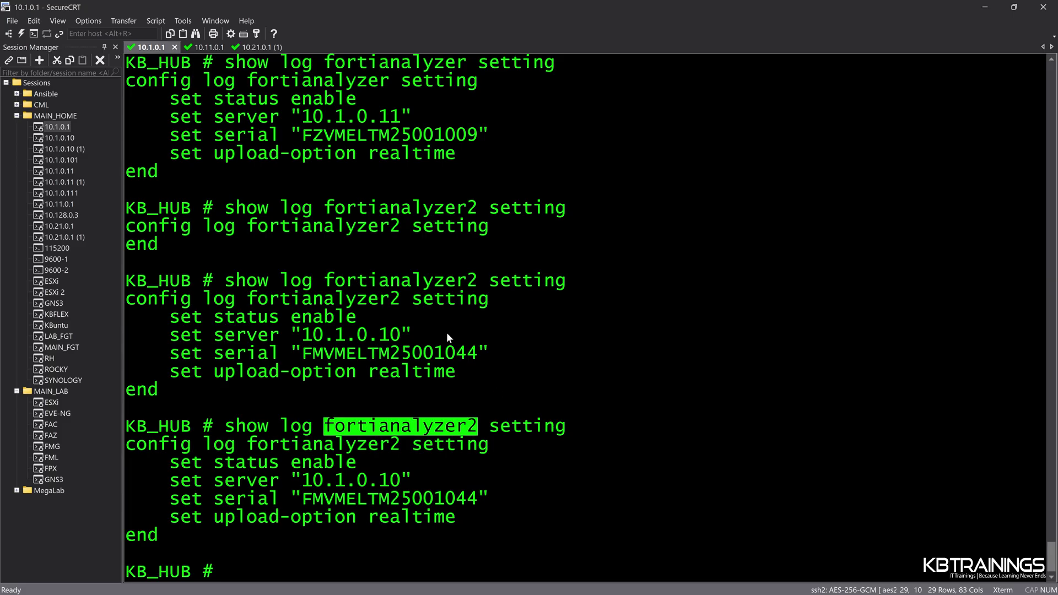
left_click(203, 49)
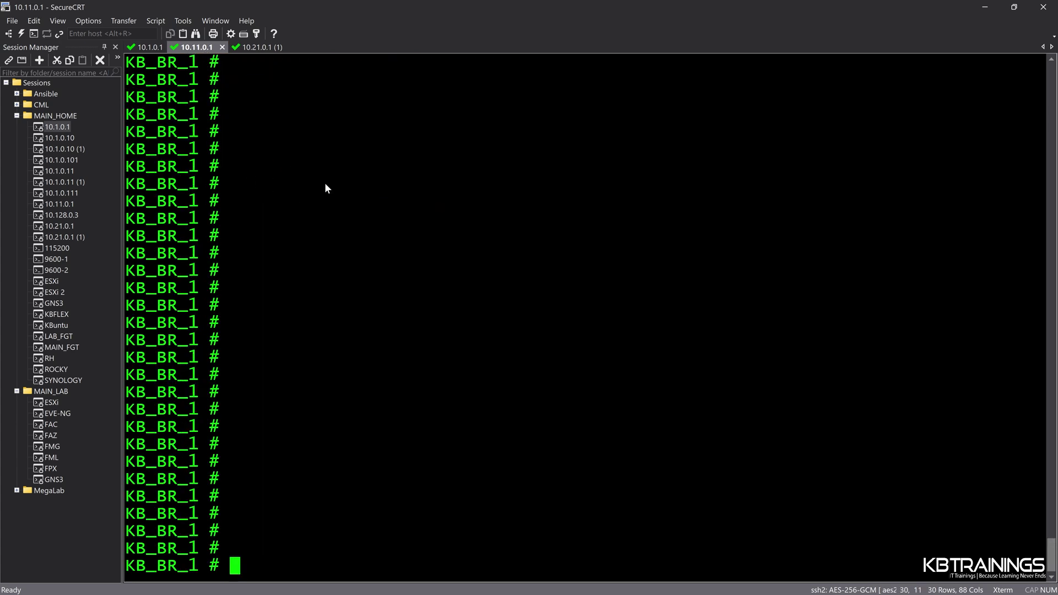
type("show log f")
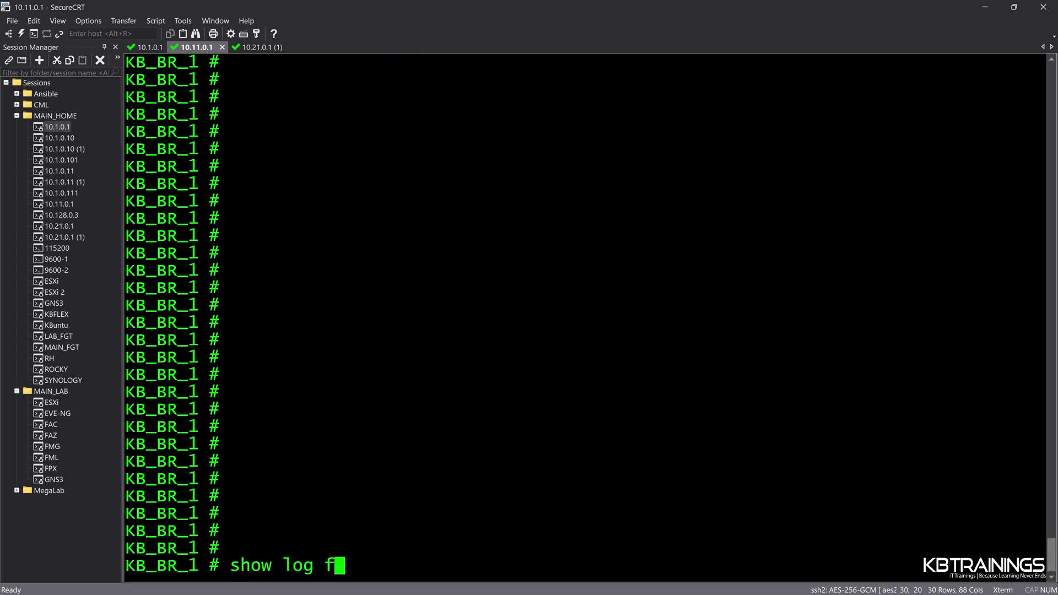
key("Tab")
type("2")
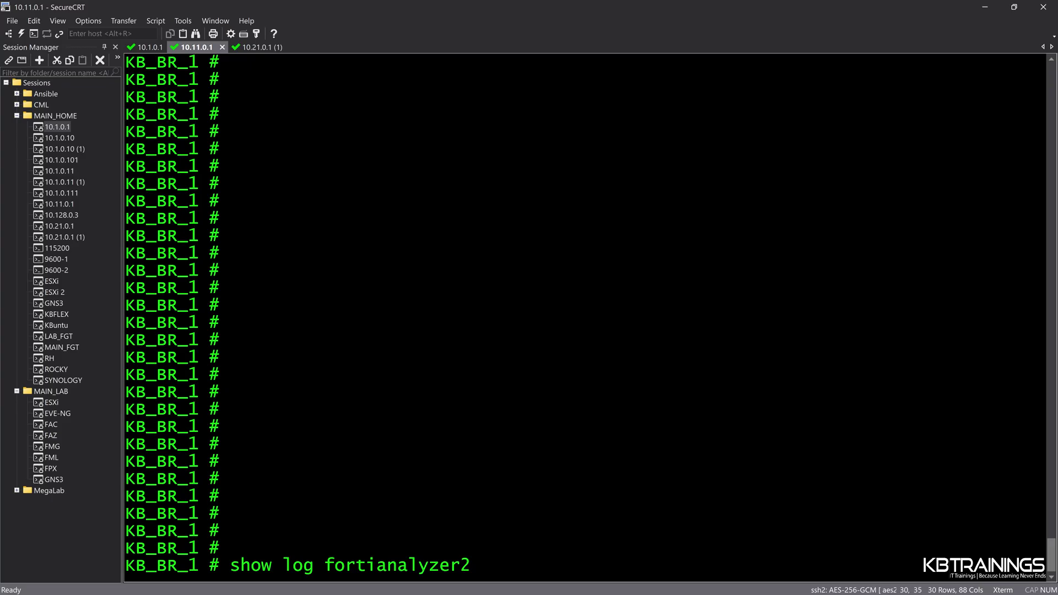
type(" setting")
key("Return")
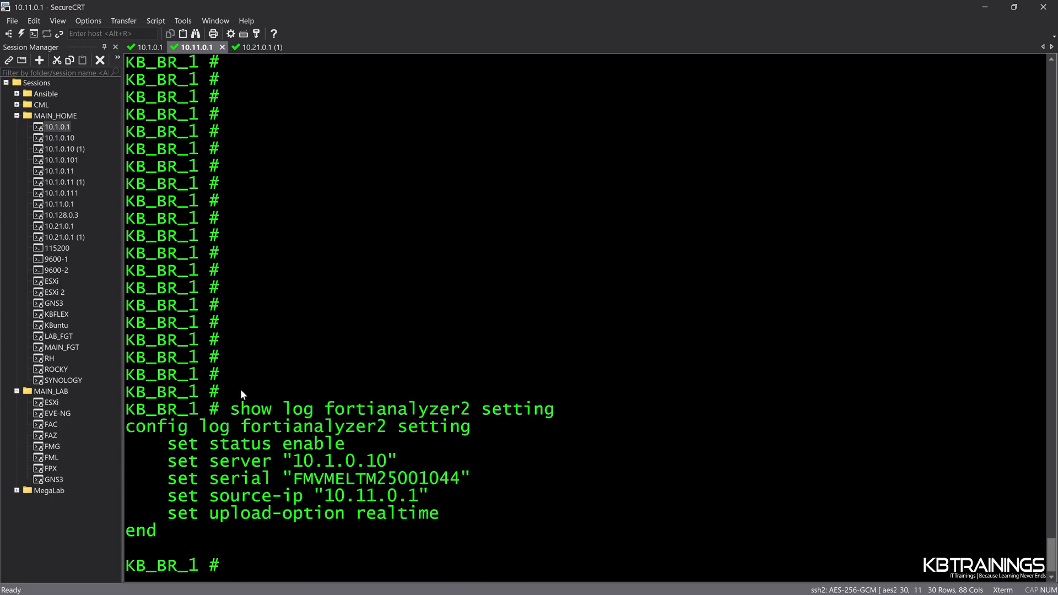
left_click_drag(173, 500, 431, 496)
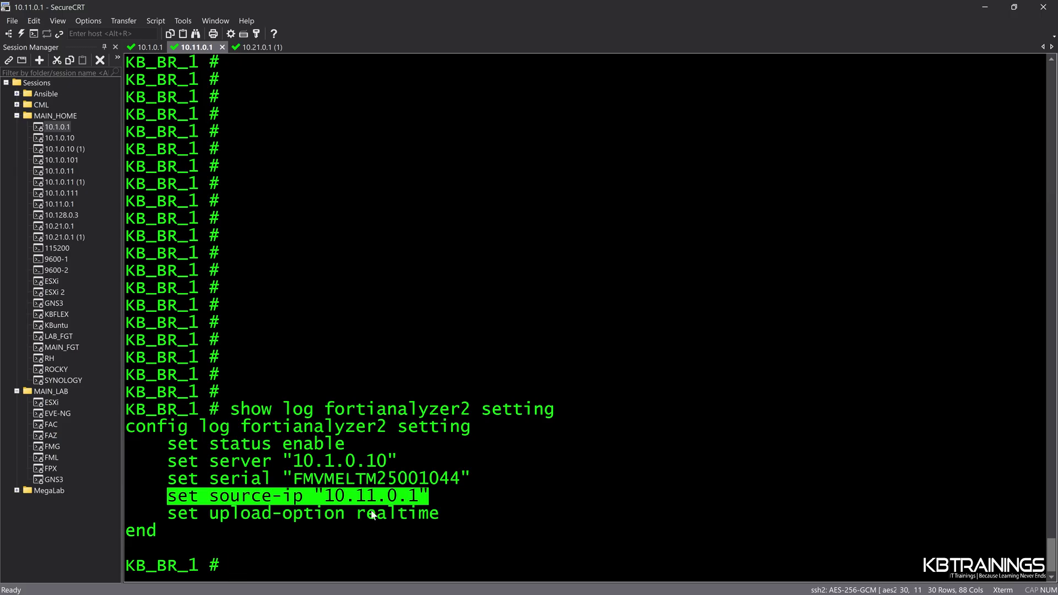
left_click_drag(283, 500, 430, 503)
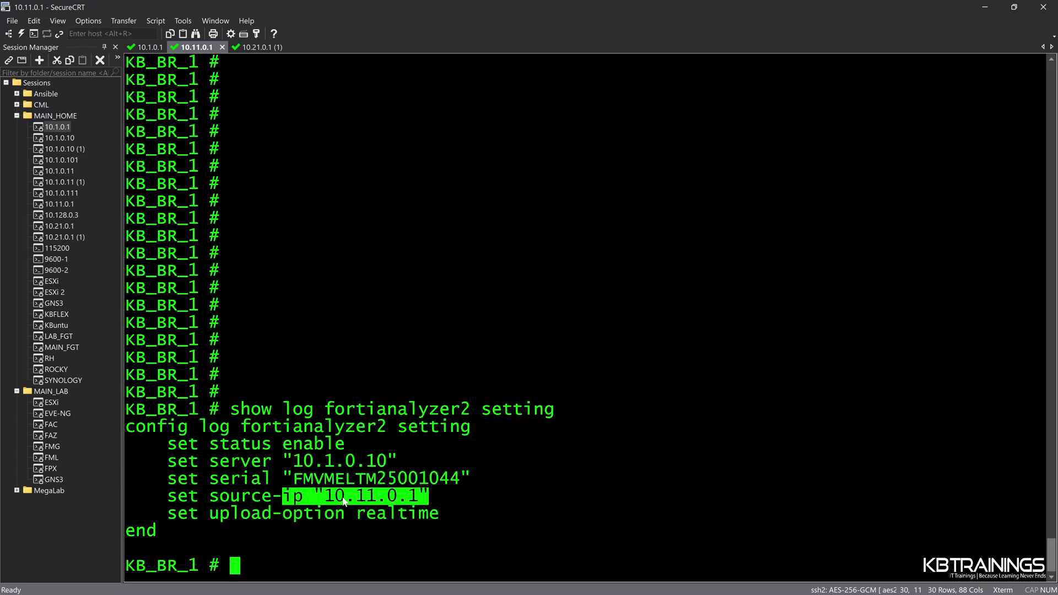
Highlight the source-ip address 10.11.0.1 in KB_BR_1's fortianalyzer2 setting output.
left_click_drag(321, 494, 429, 505)
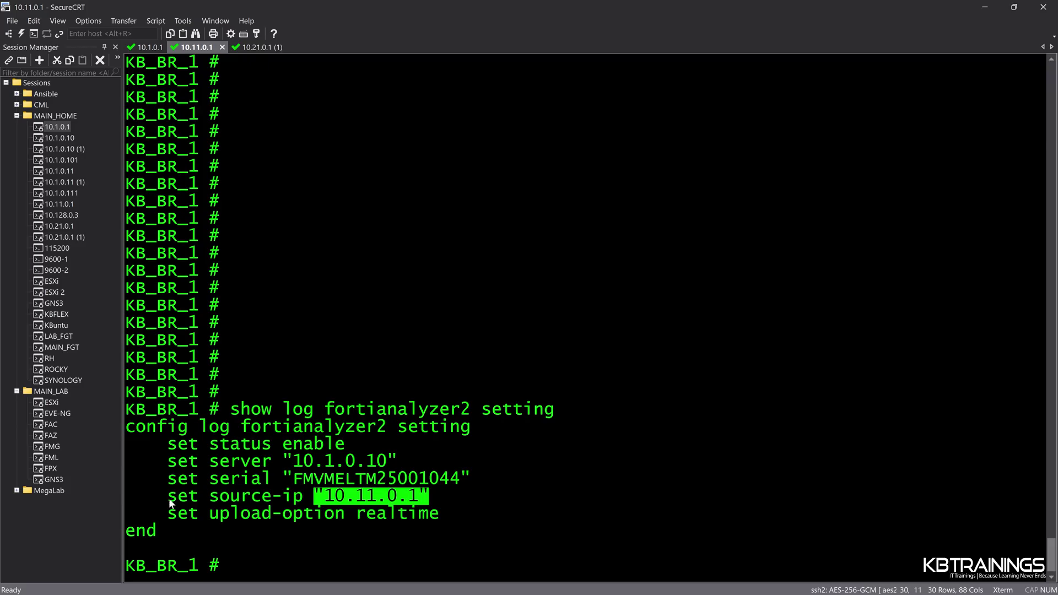
left_click_drag(168, 496, 437, 496)
left_click(329, 498)
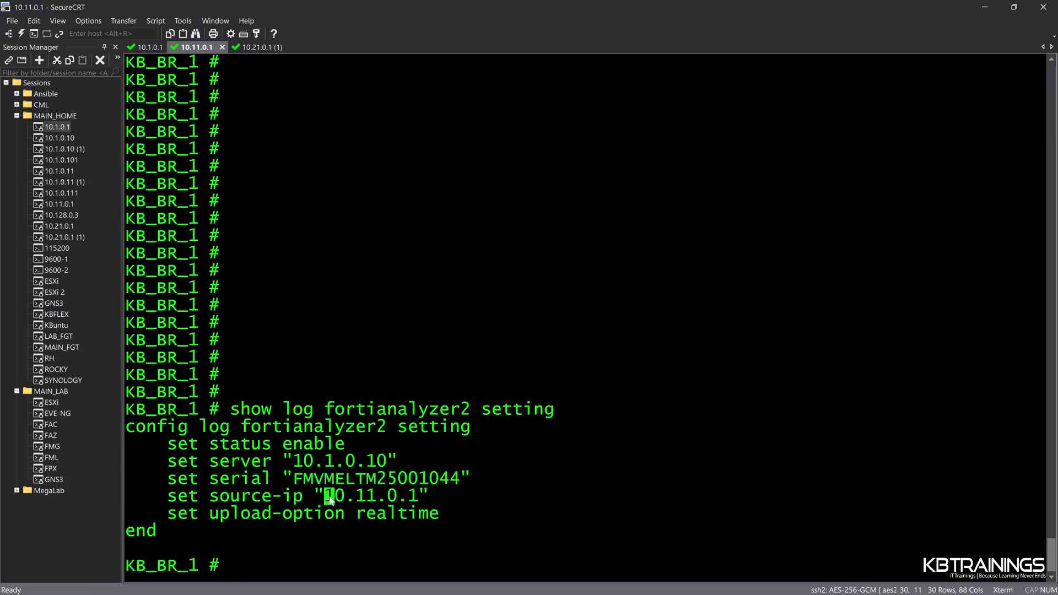
left_click_drag(328, 498, 421, 500)
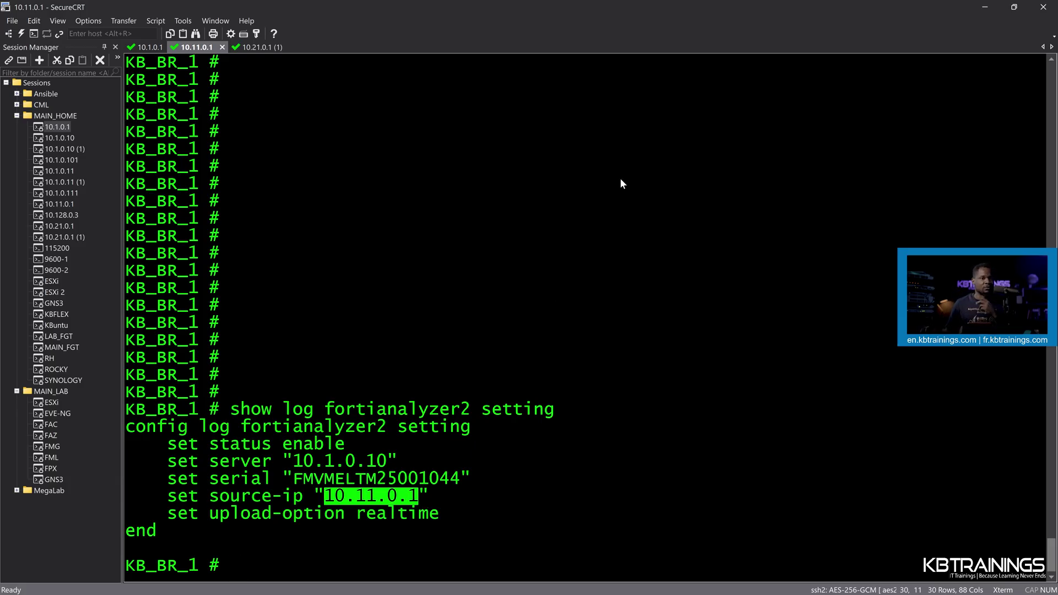
left_click(364, 488)
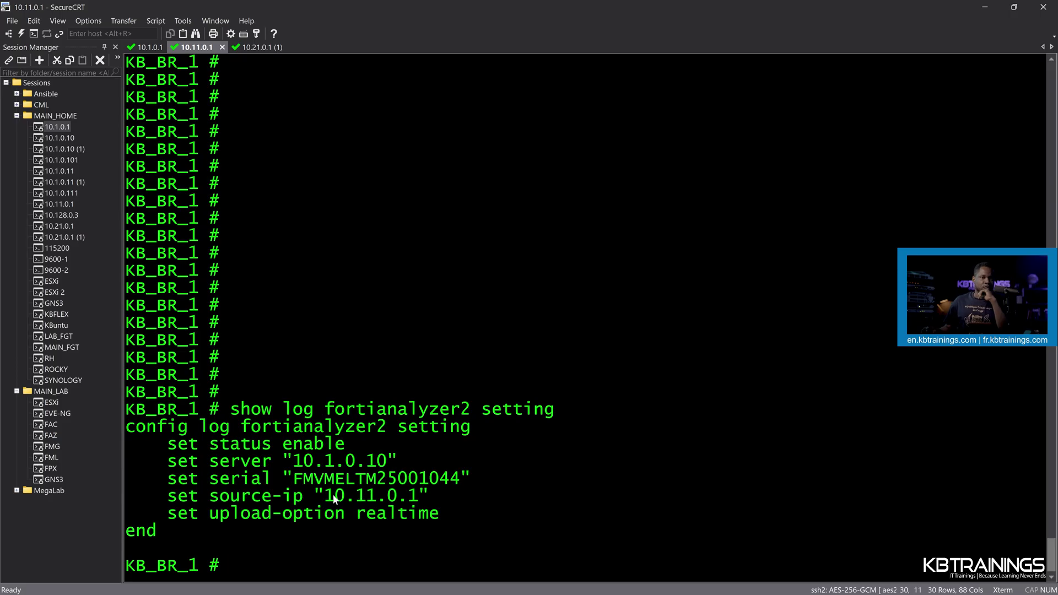
left_click_drag(333, 494, 410, 499)
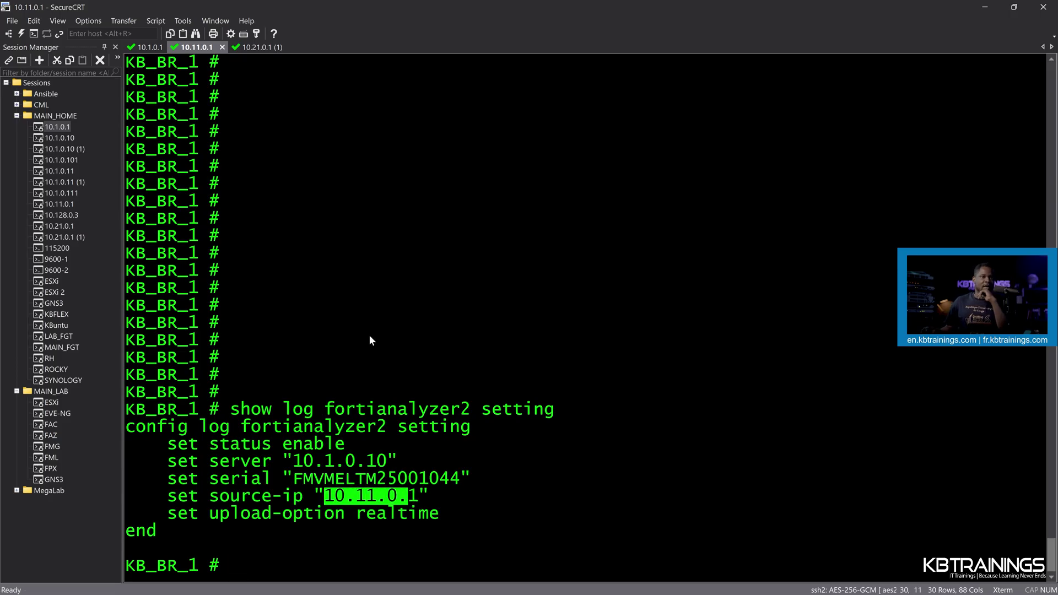
Run "diag sni pa any 'port 514 and host 10.1.0.10' 4 0 l" on KB_BR_1 to capture the logging traffic towards FortiManager.
key("Return")
key("Return")
key("Return")
key("Return")
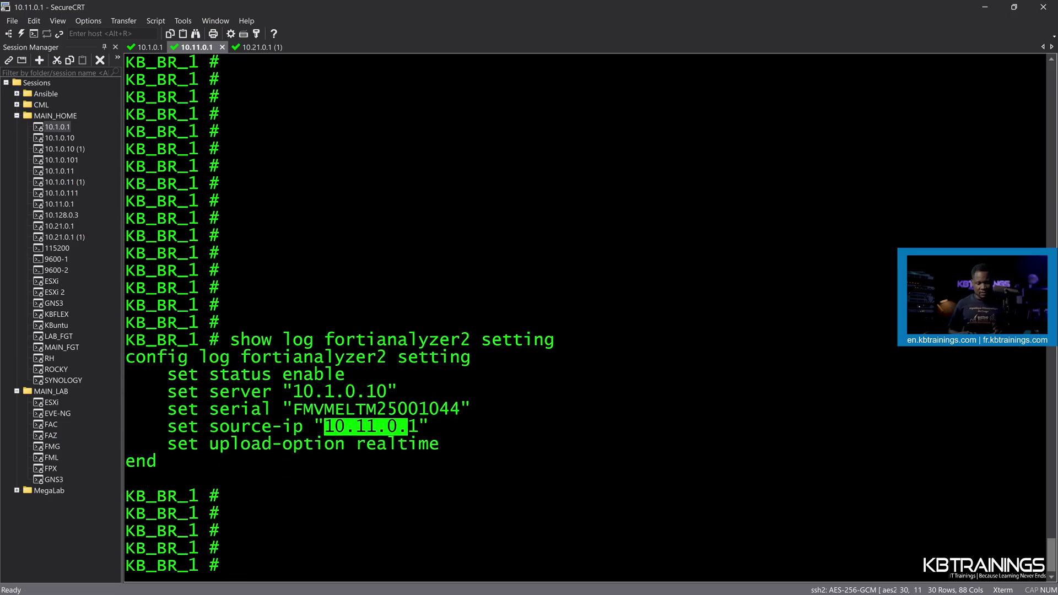
type("show")
key("BackSpace")
key("BackSpace")
key("BackSpace")
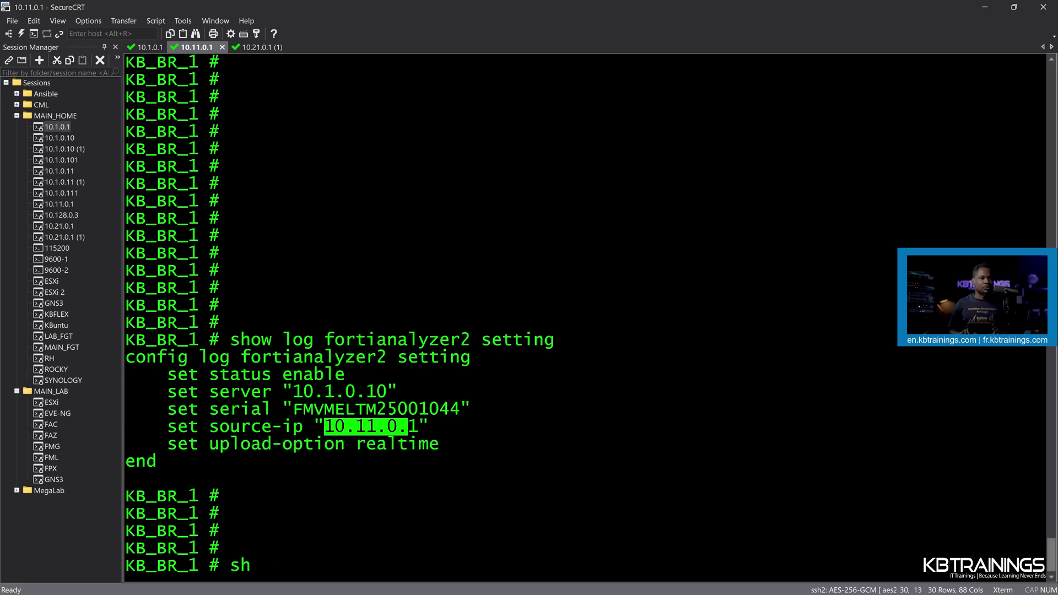
type("diag sni pa any 'port 514 and host 10.1.0.10' 4 0 l")
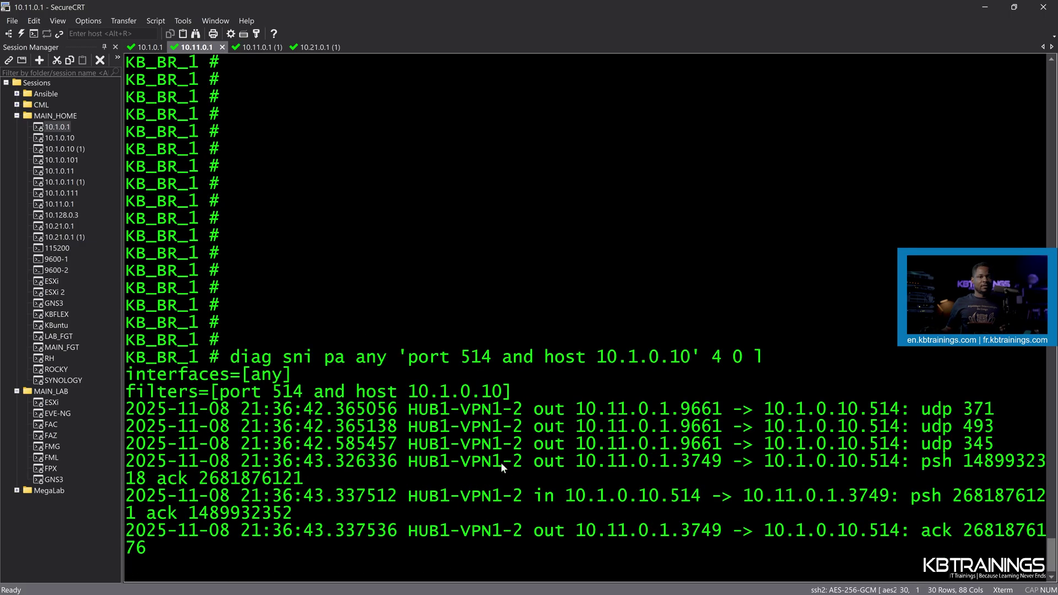
Highlight outgoing log packets and an incoming reply from 10.1.0.10 in the KB_BR_1 sniffer output to check the traffic direction.
left_click_drag(503, 414, 606, 427)
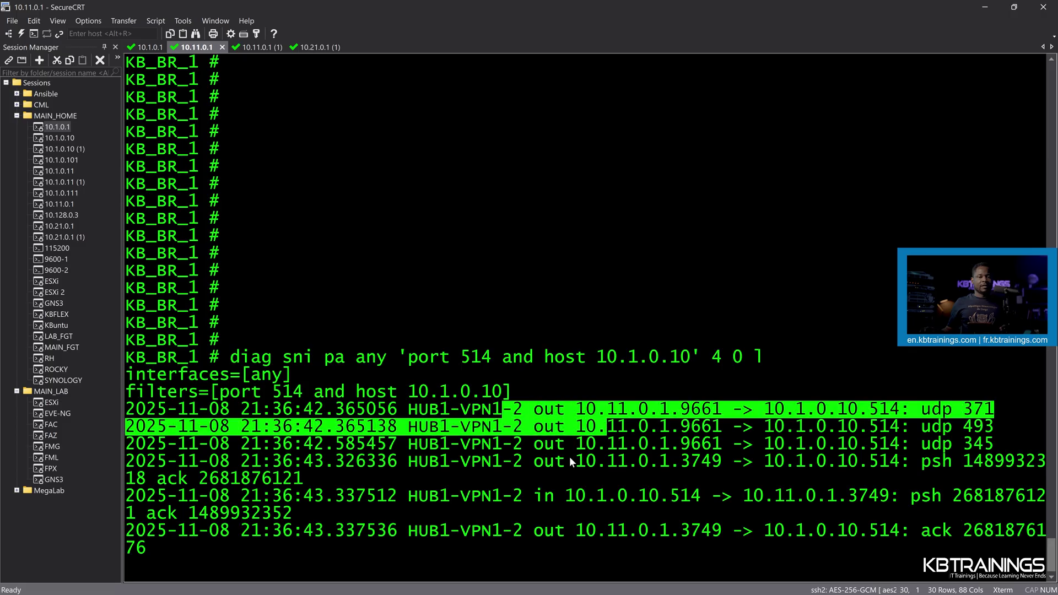
left_click_drag(408, 340, 501, 343)
left_click_drag(534, 269, 690, 270)
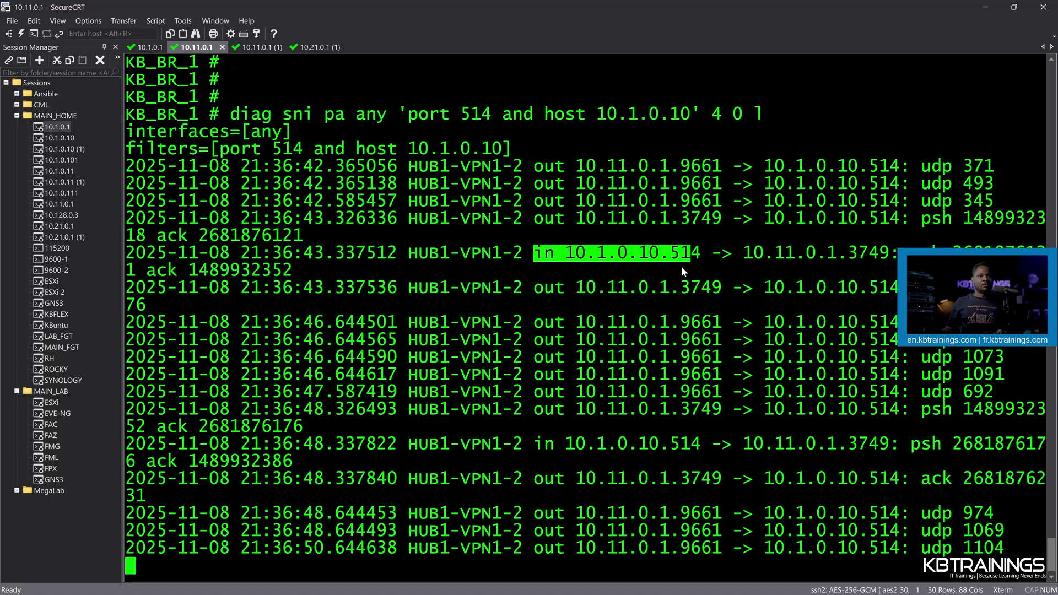
Switch to FortiManager, reload the Logging FortiGate page, and open FortiView's SD-WAN monitor to examine KB_BR_1's SD-WAN Performance Status.
key("alt+Tab")
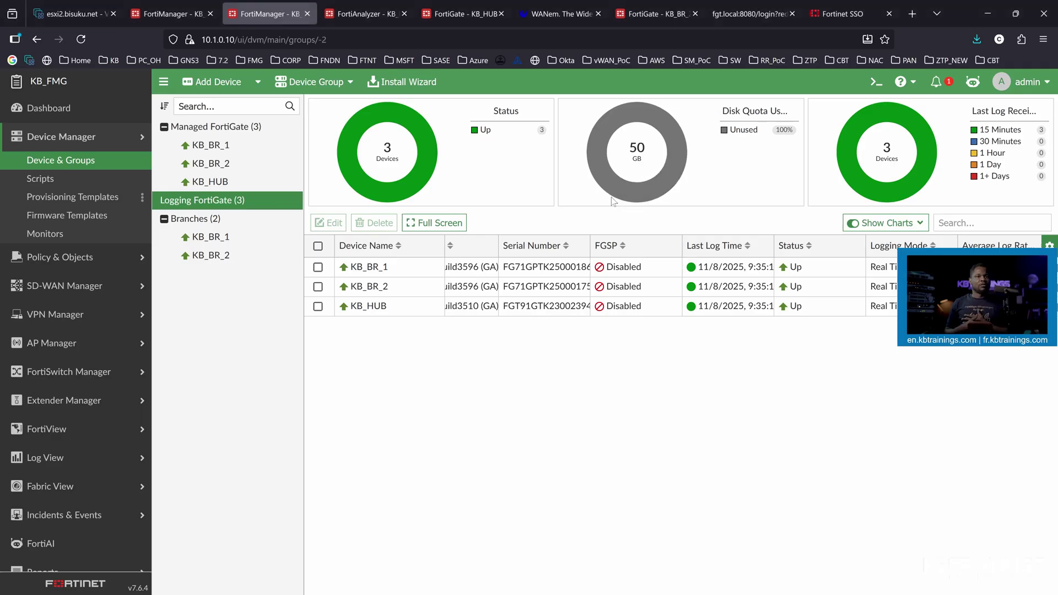
left_click(81, 38)
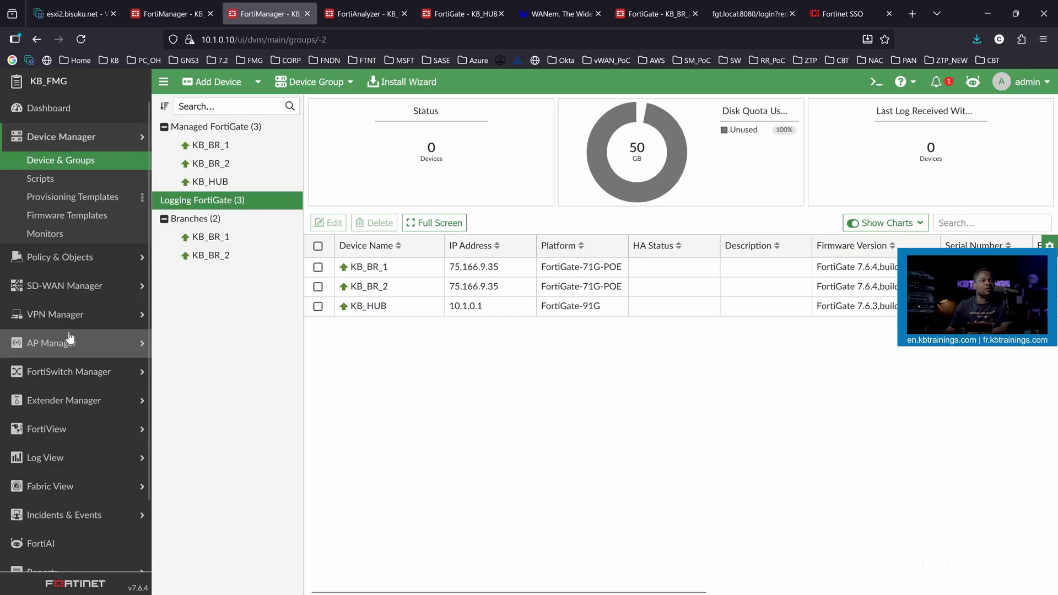
scroll(58, 369, "down", 1)
left_click(59, 367)
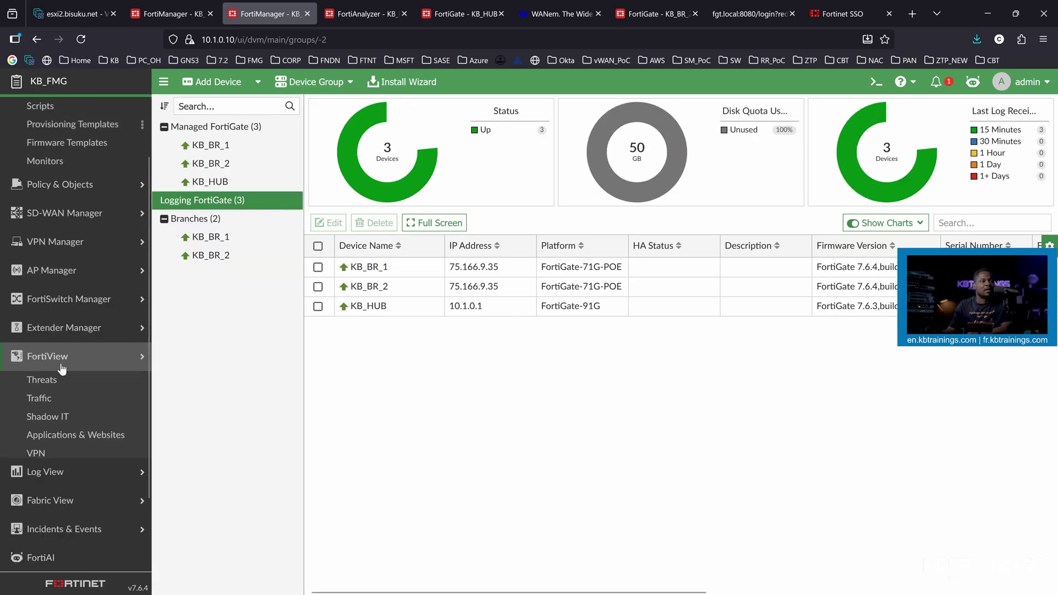
scroll(61, 408, "down", 1)
left_click(64, 455)
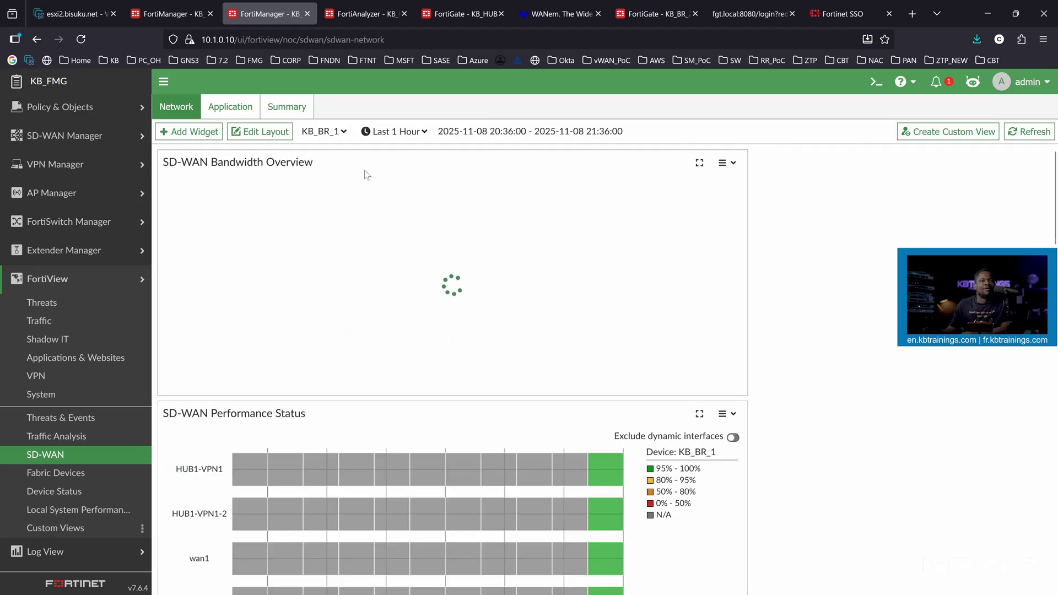
scroll(560, 303, "down", 2)
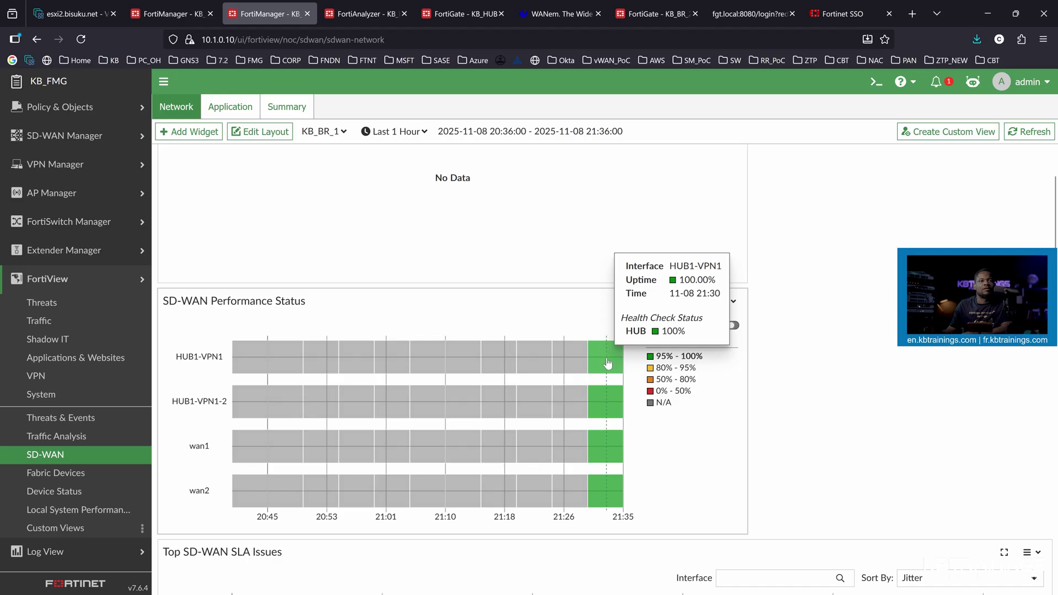
Show KB_HUB in the SD-WAN monitor and examine its performance status, SLA issues, interfaces, Audio MOS Score, speed test and health check widgets.
left_click(349, 136)
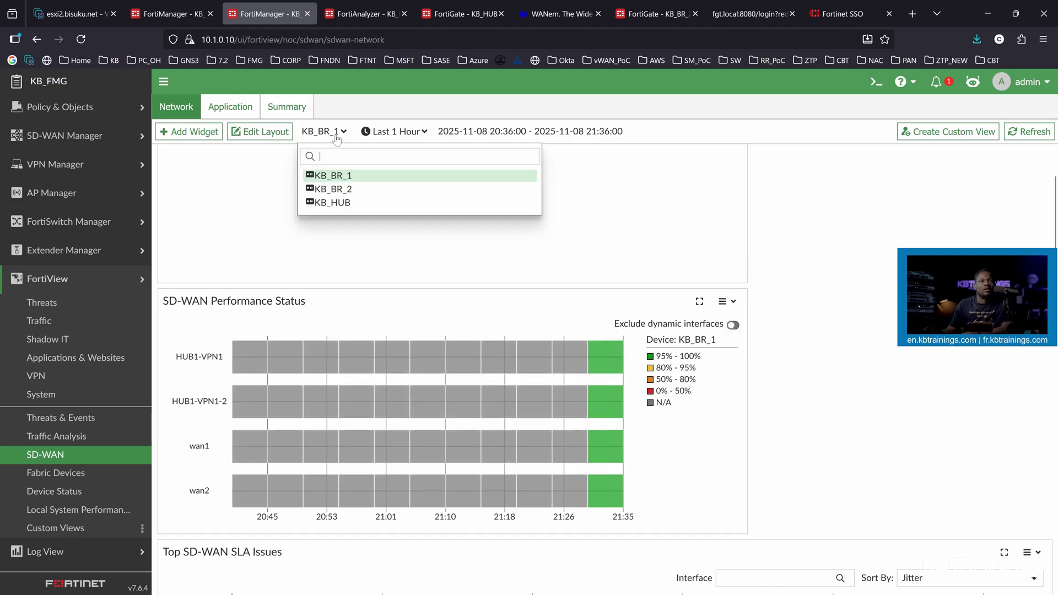
left_click(337, 203)
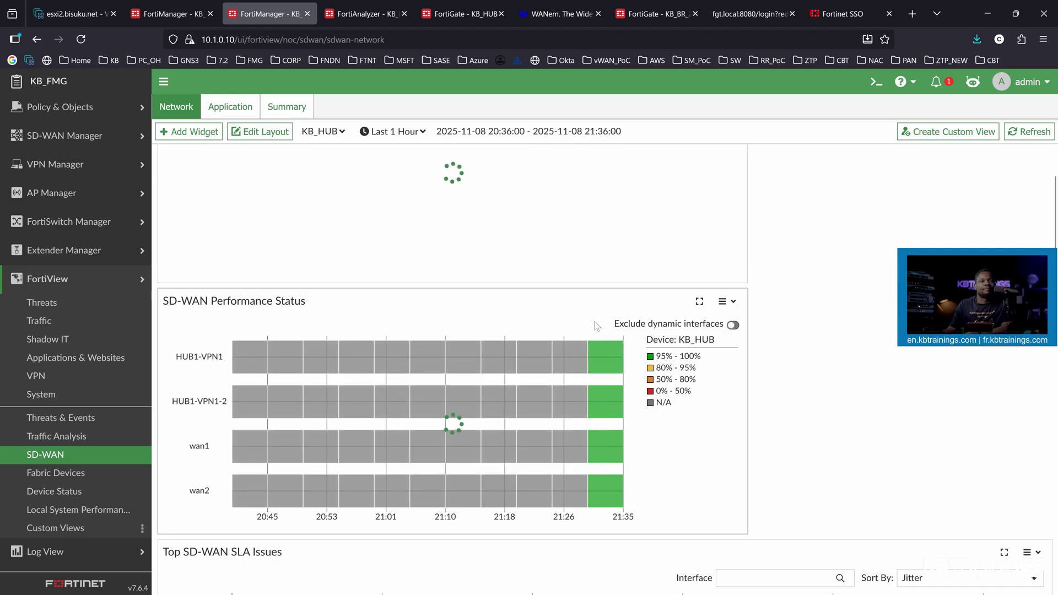
scroll(600, 325, "down", 10)
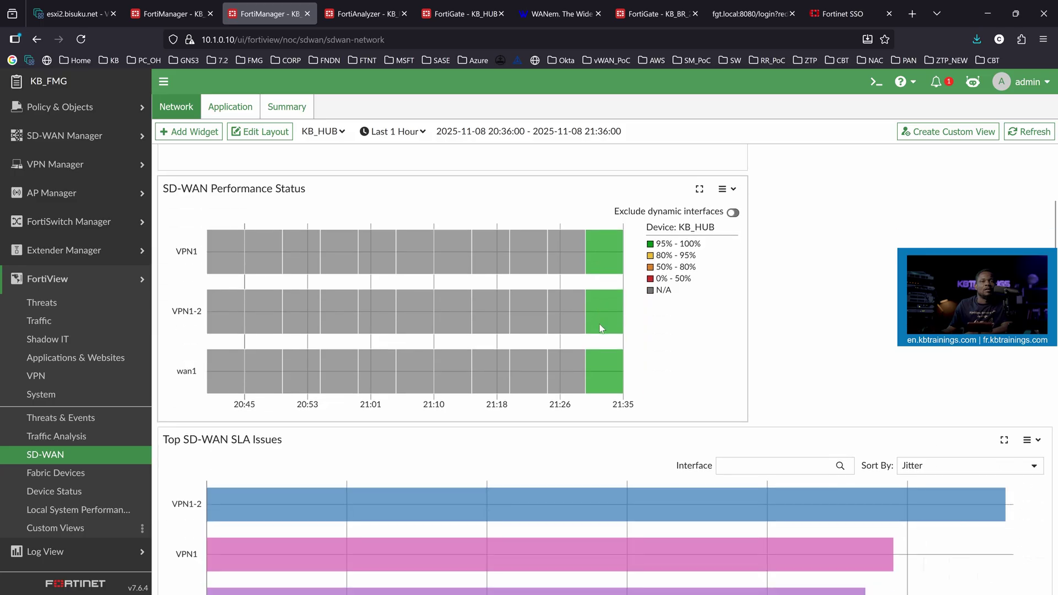
scroll(597, 338, "down", 12)
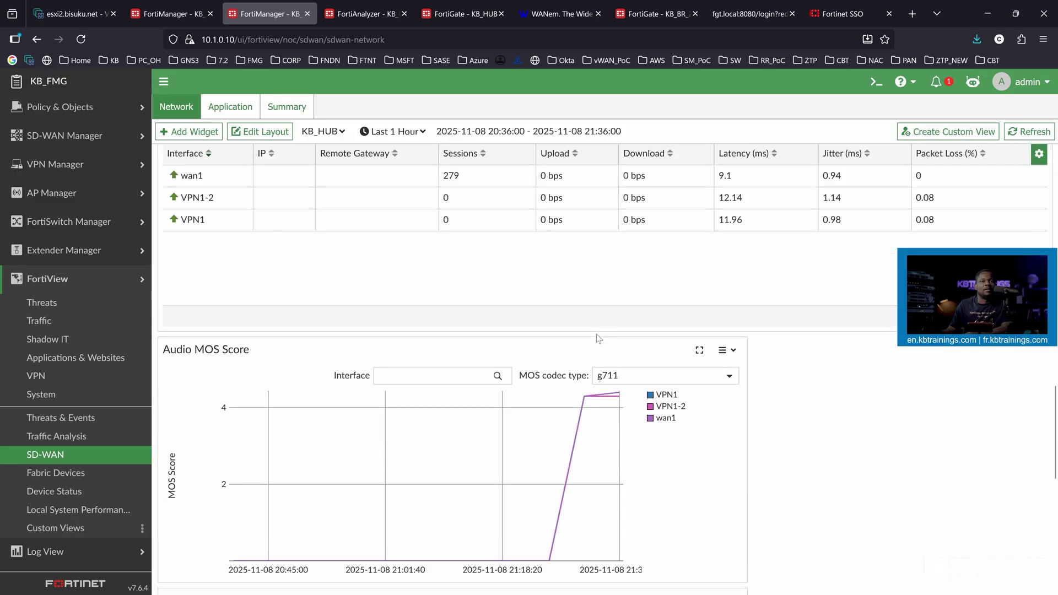
scroll(506, 345, "up", 4)
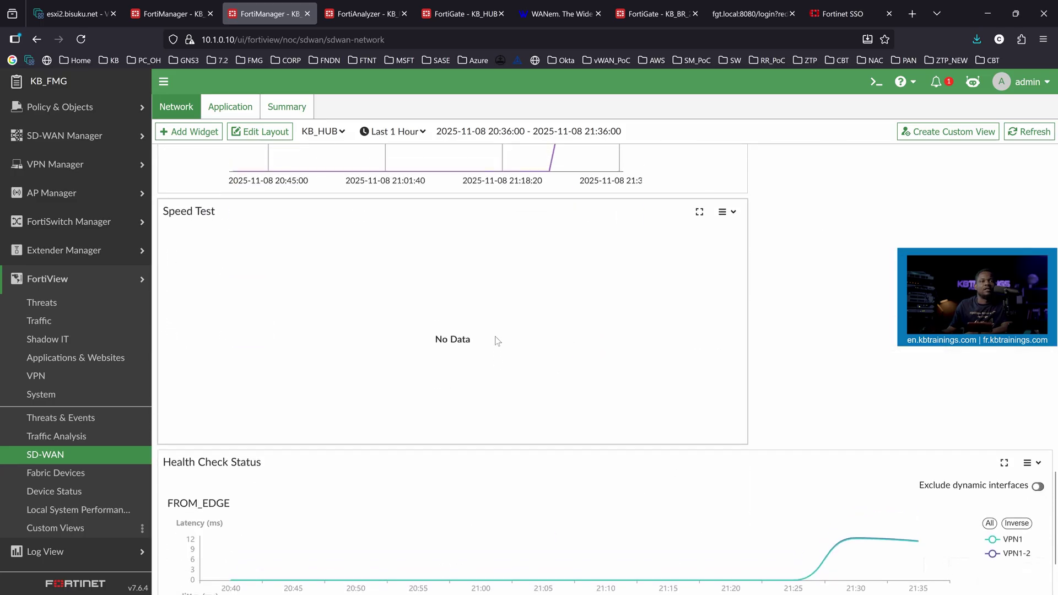
scroll(387, 445, "up", 2)
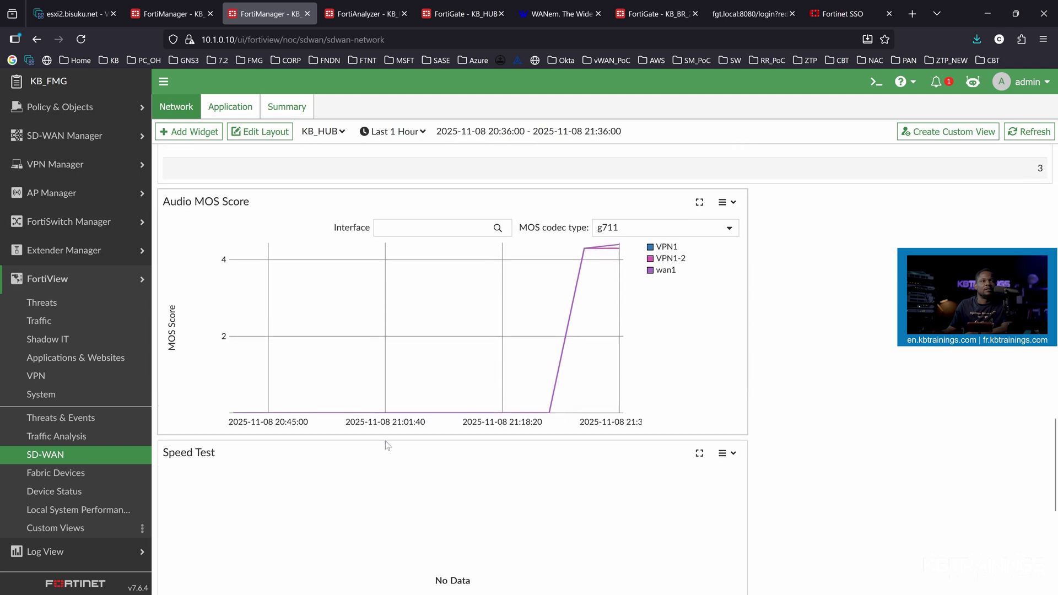
scroll(387, 445, "down", 3)
scroll(387, 445, "up", 4)
scroll(385, 441, "up", 15)
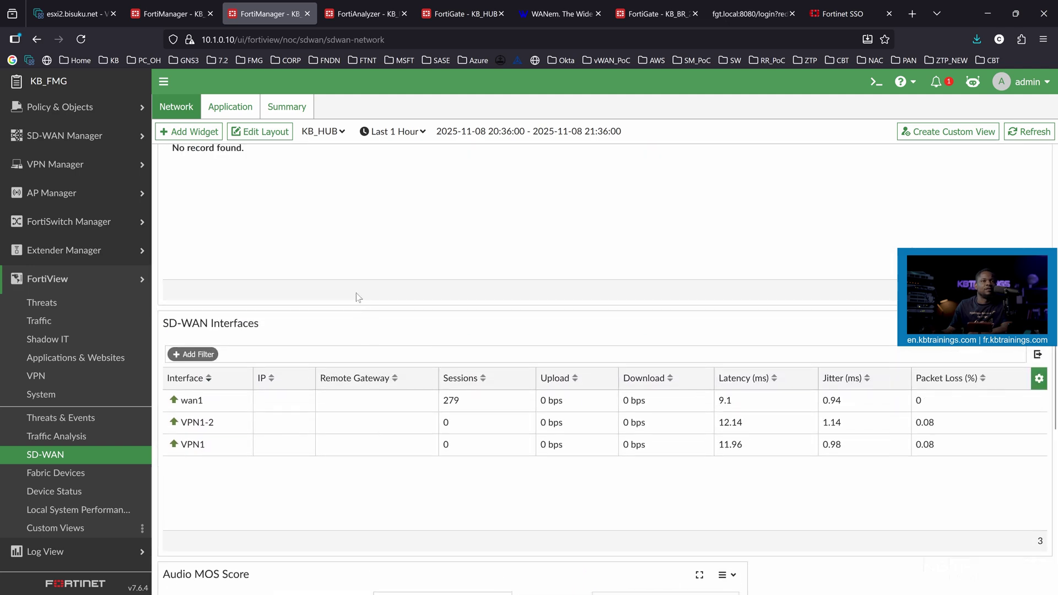
left_click(172, 12)
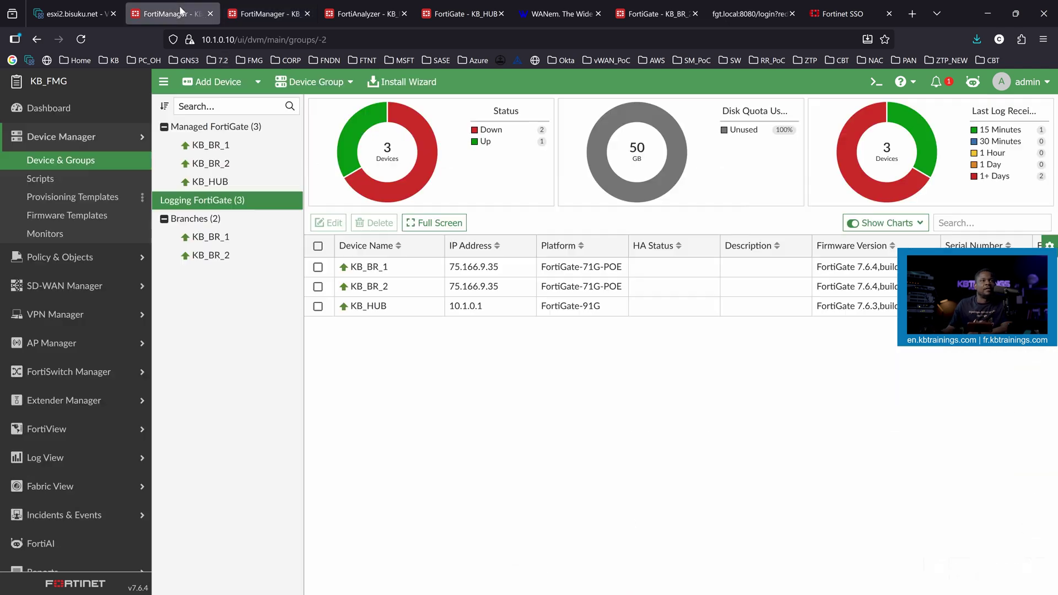
left_click(263, 2)
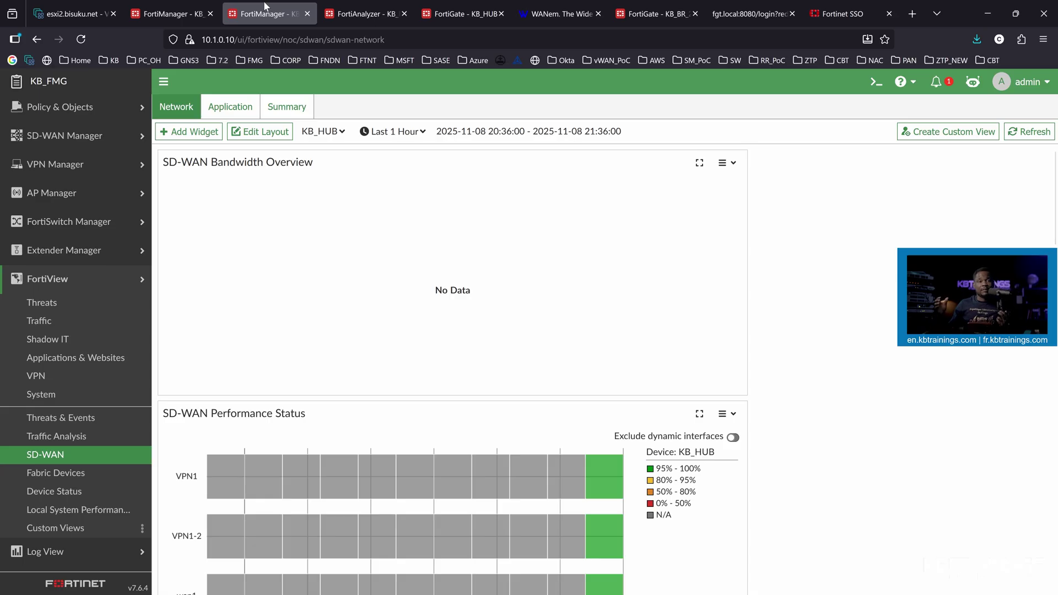